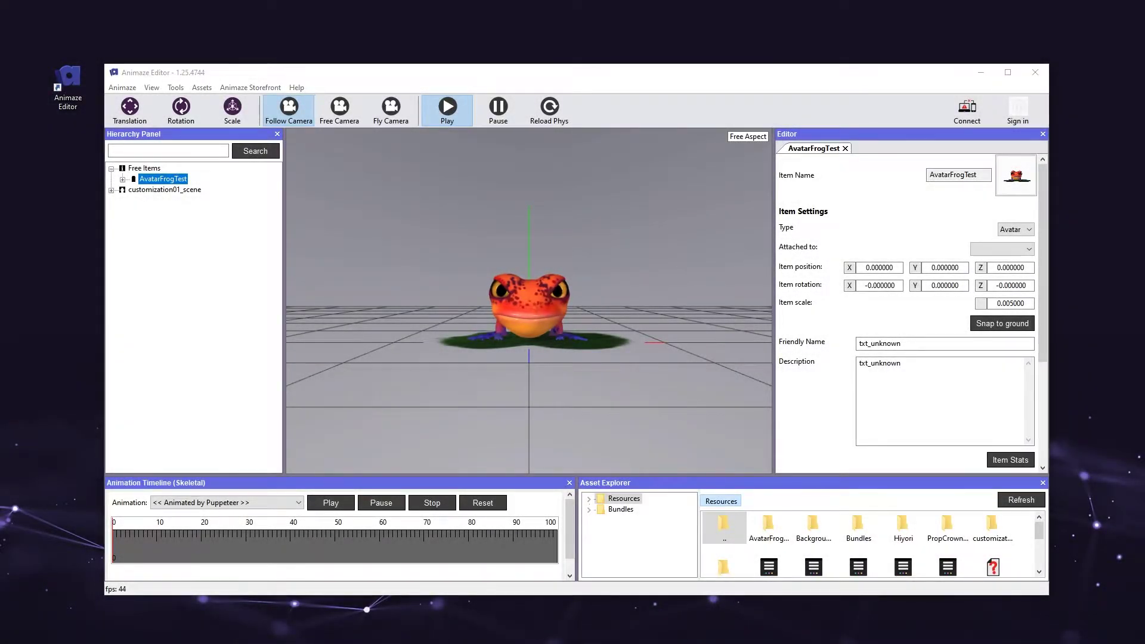
- Replace icon_AvatarFrogTest.png in the Resources\AvatarFrogTest folder with the new icon file from the Temp folder, then return to the editor
key("super+e")
left_click_drag(445, 130, 552, 145)
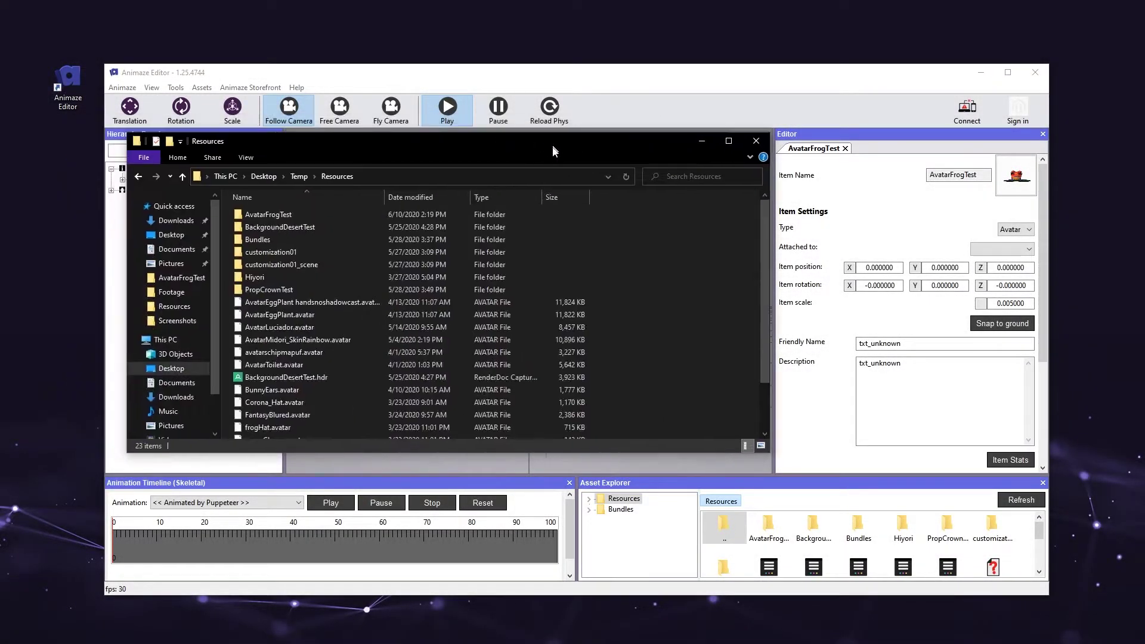
double_click(303, 213)
left_click(271, 328)
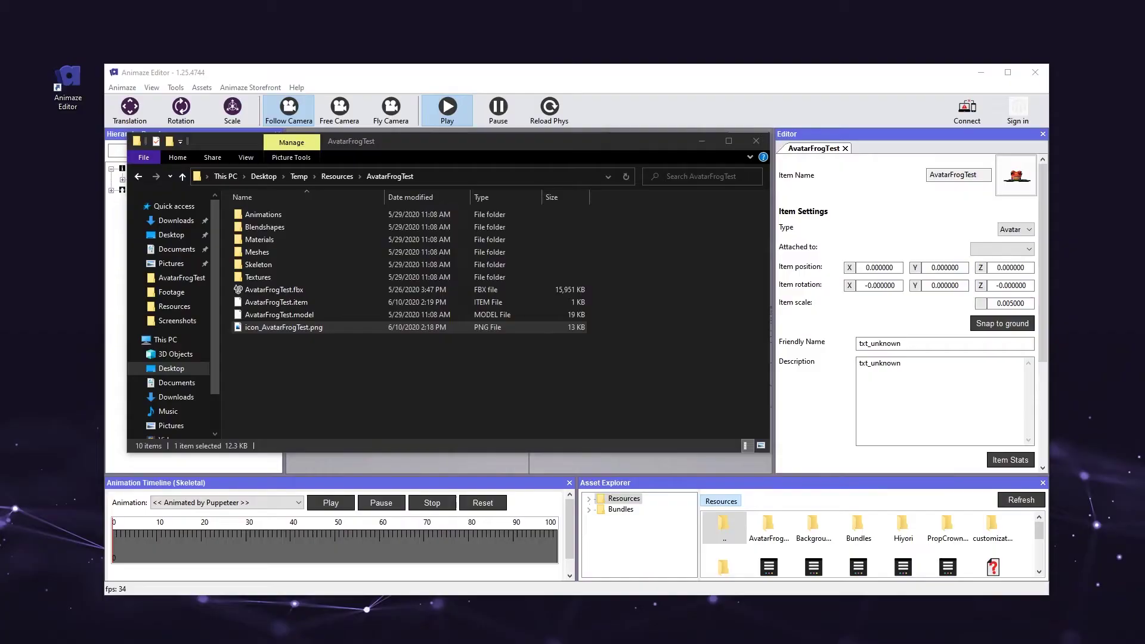
left_click_drag(90, 332, 375, 390)
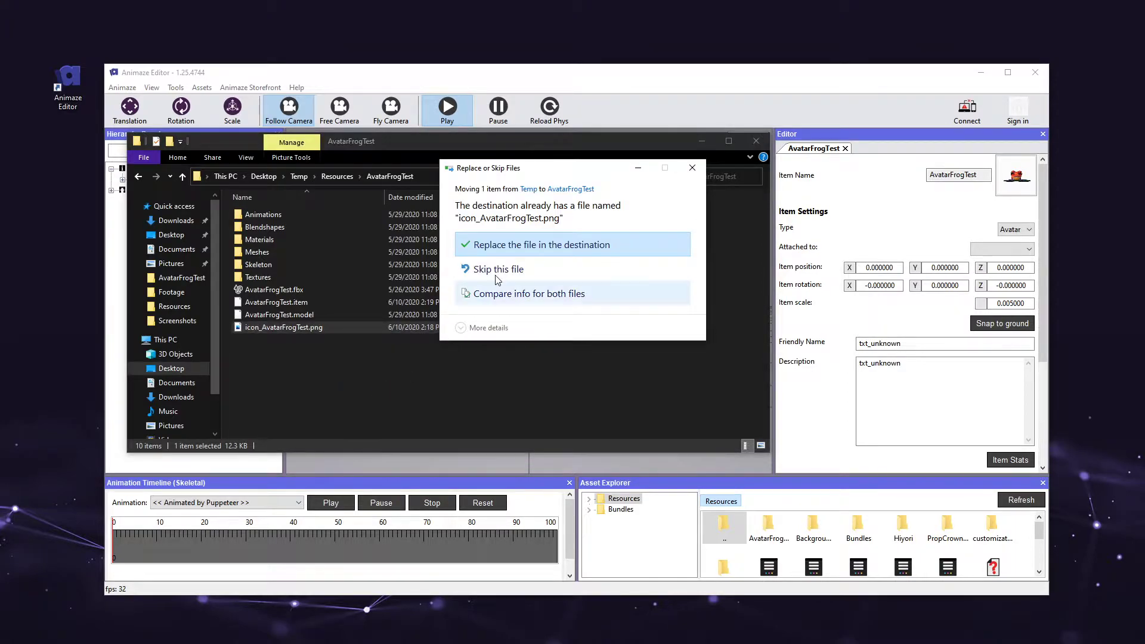
left_click(493, 245)
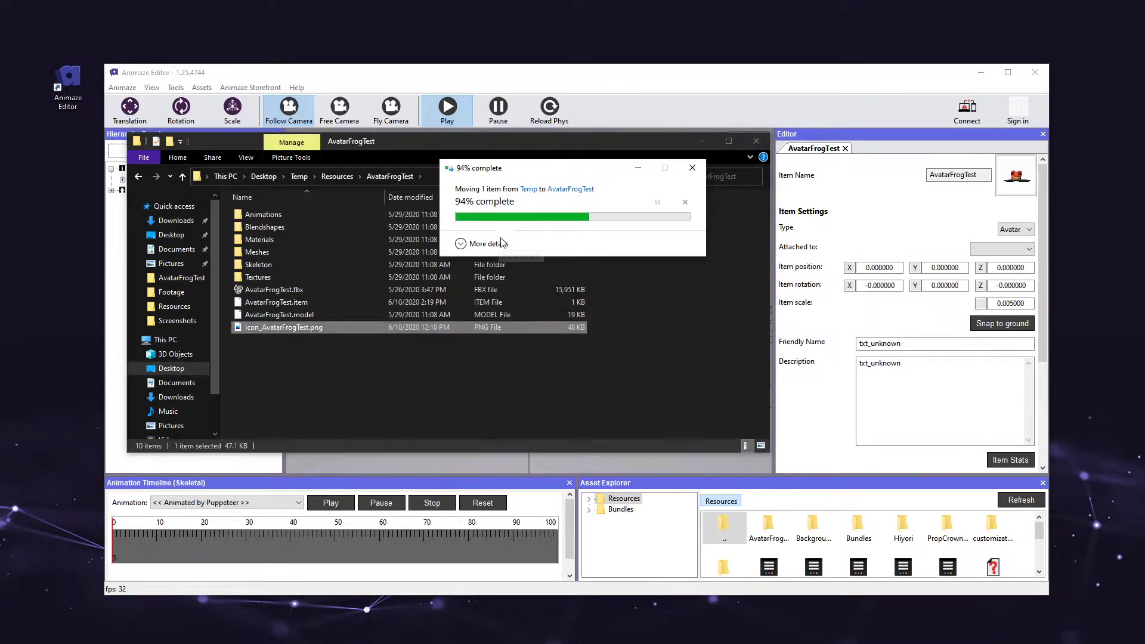
left_click(635, 102)
left_click(606, 334)
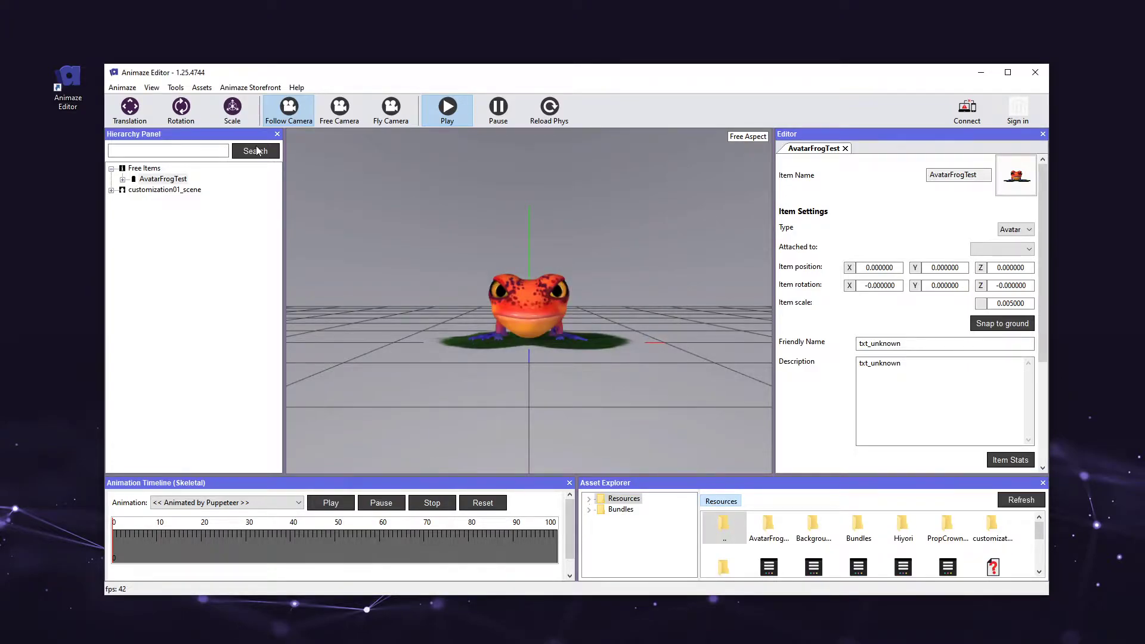
- Refresh the list of available avatars and search it for "avatarfr" to check the frog's icon, without adding an avatar
left_click(202, 87)
left_click(206, 104)
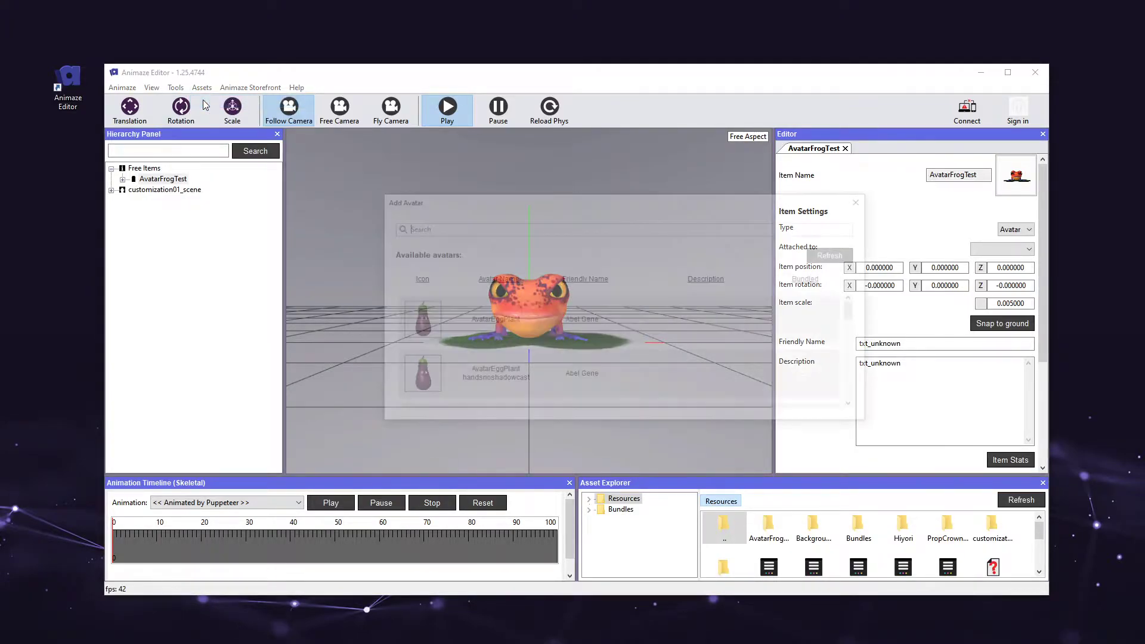
left_click(837, 254)
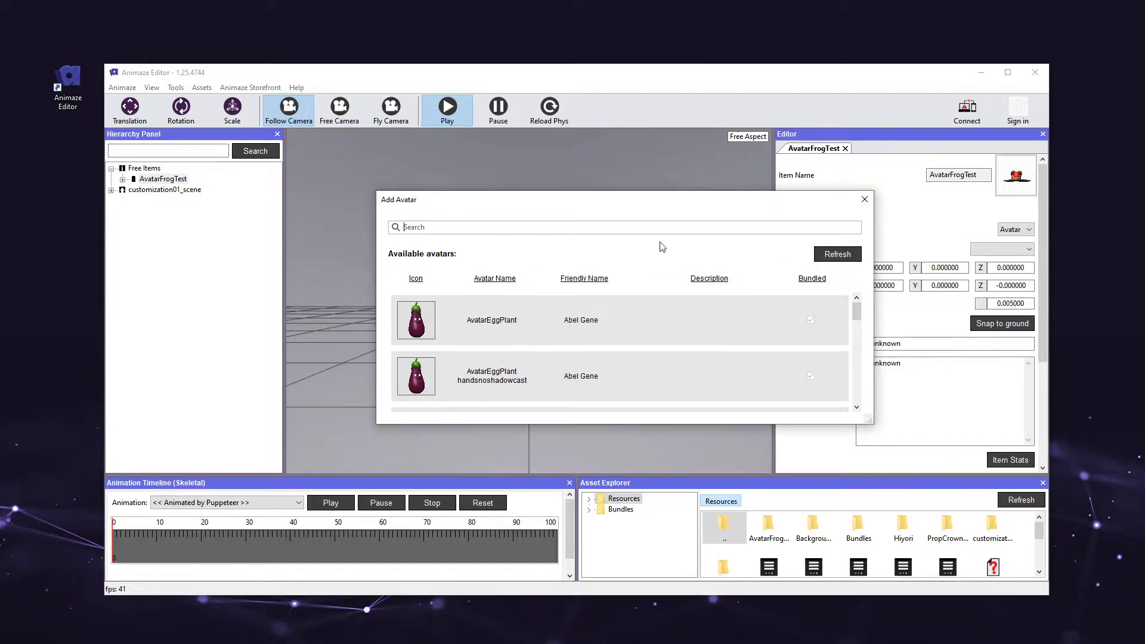
left_click(637, 229)
type("avatarfr")
left_click(560, 338)
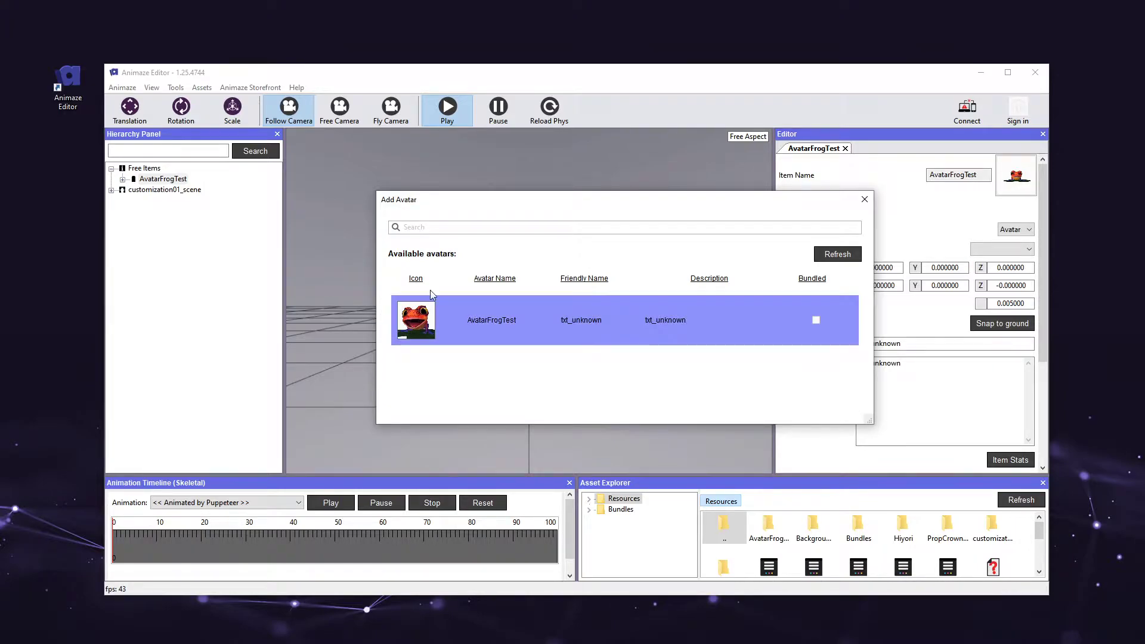
left_click(864, 199)
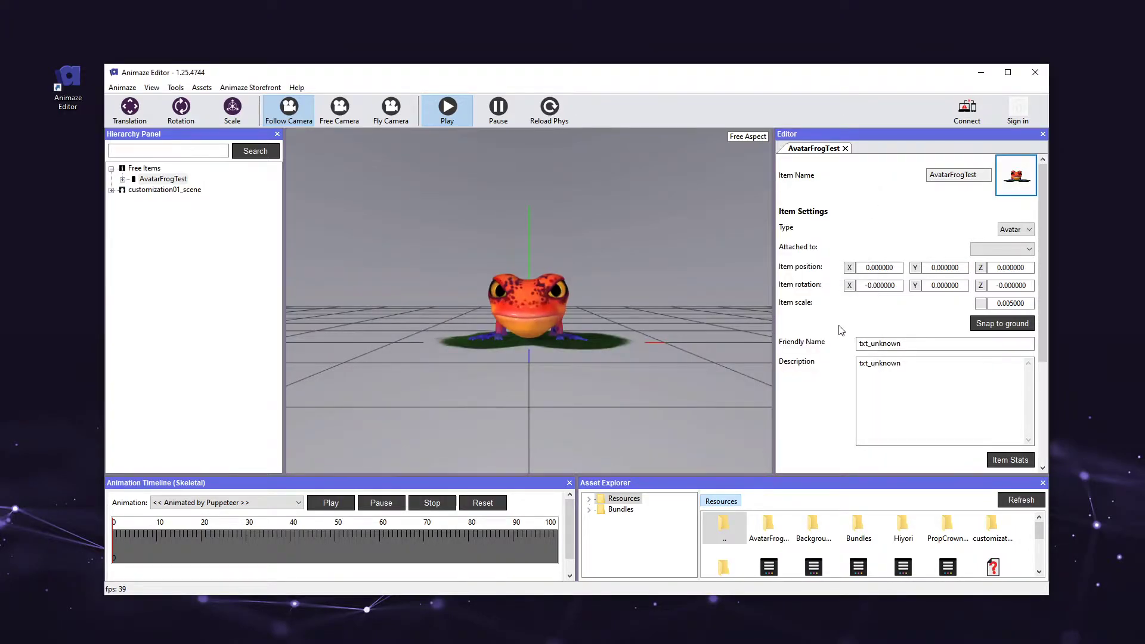
- Set the frog avatar's friendly name to "Froggy McFrogface"
scroll(894, 227, "down", 3)
left_click_drag(903, 233, 777, 228)
type("Froggy McFrogface @#$")
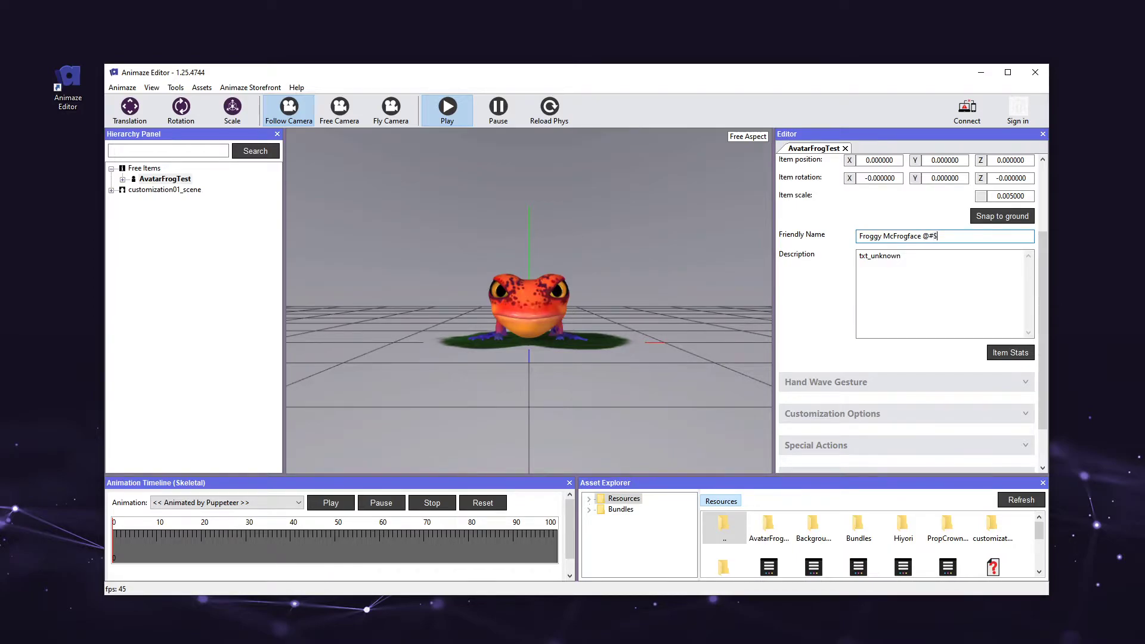
key("BackSpace")
key("BackSpace")
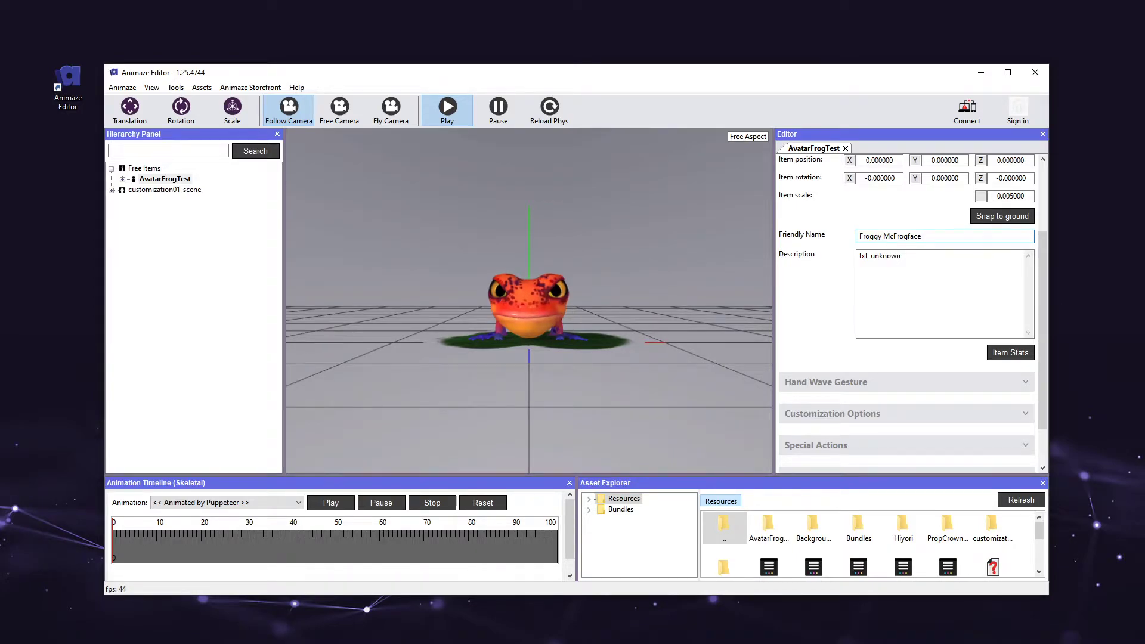
- Replace the avatar's description with "Froggy is a frog, who could've thought?"
left_click(943, 293)
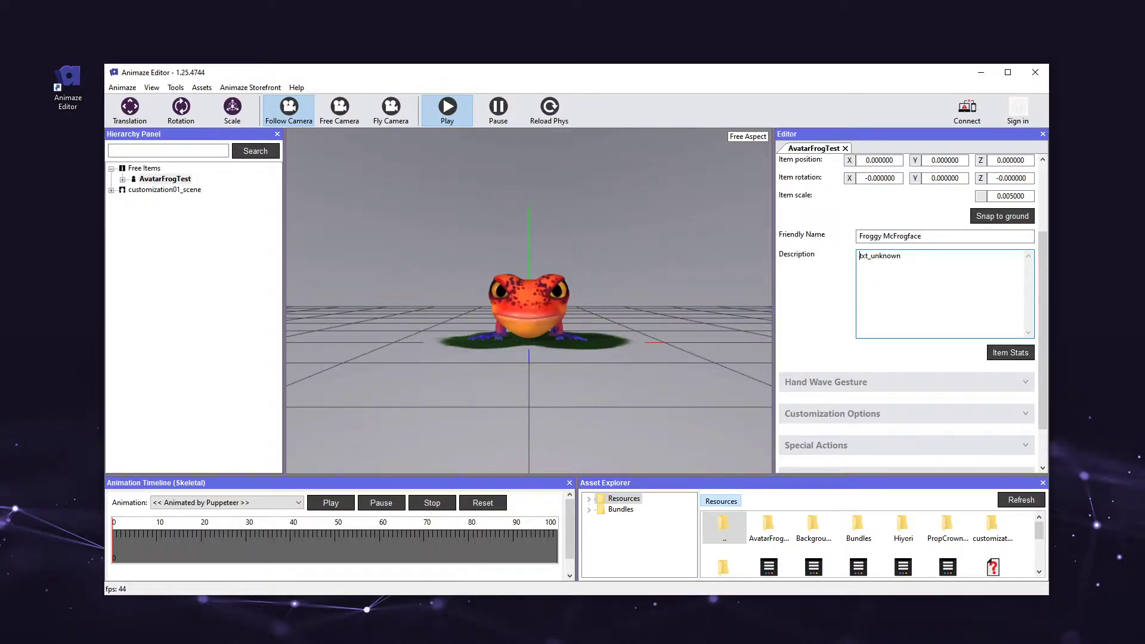
key("ctrl+a")
type("Froggy is a frog, who coul")
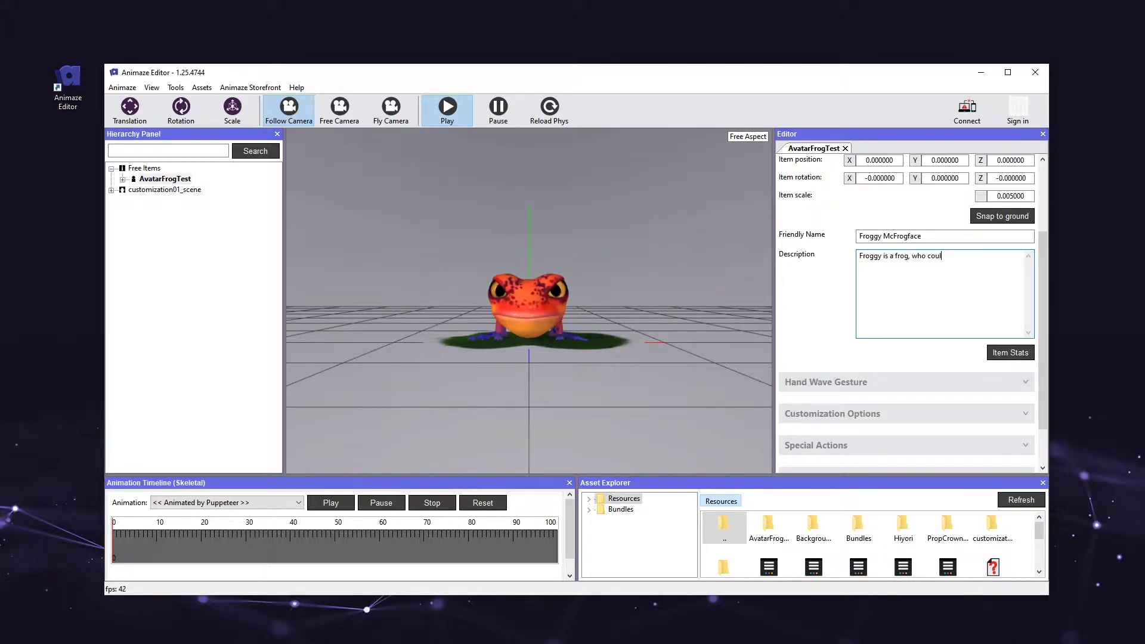
type("d've thought?")
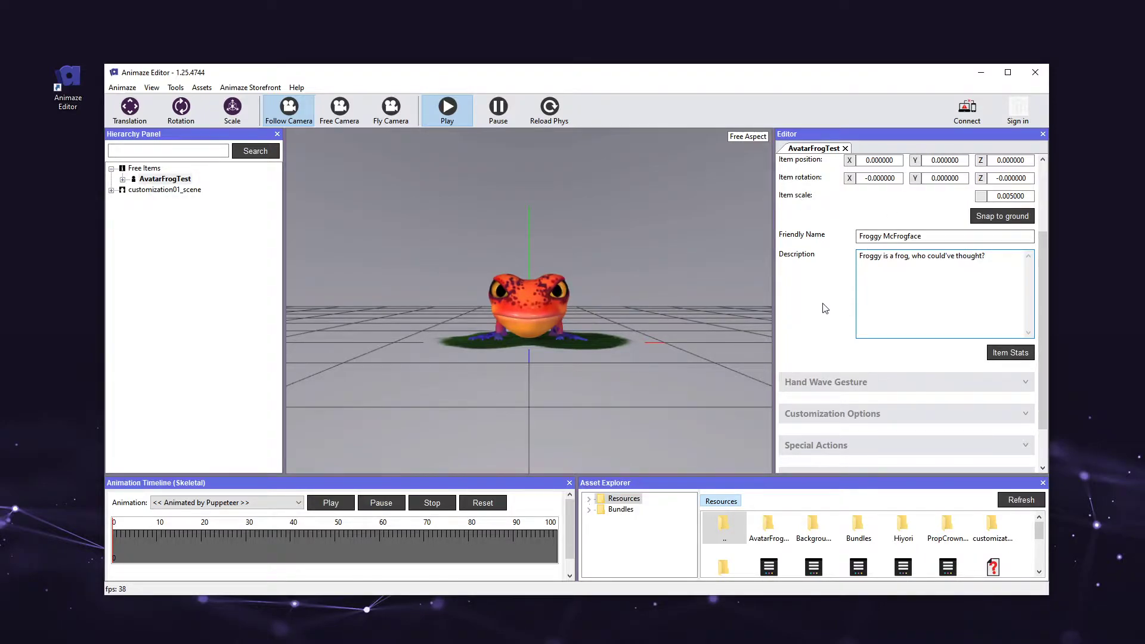
- Save the AvatarFrogTest item with its friendly name and description
scroll(825, 307, "up", 3)
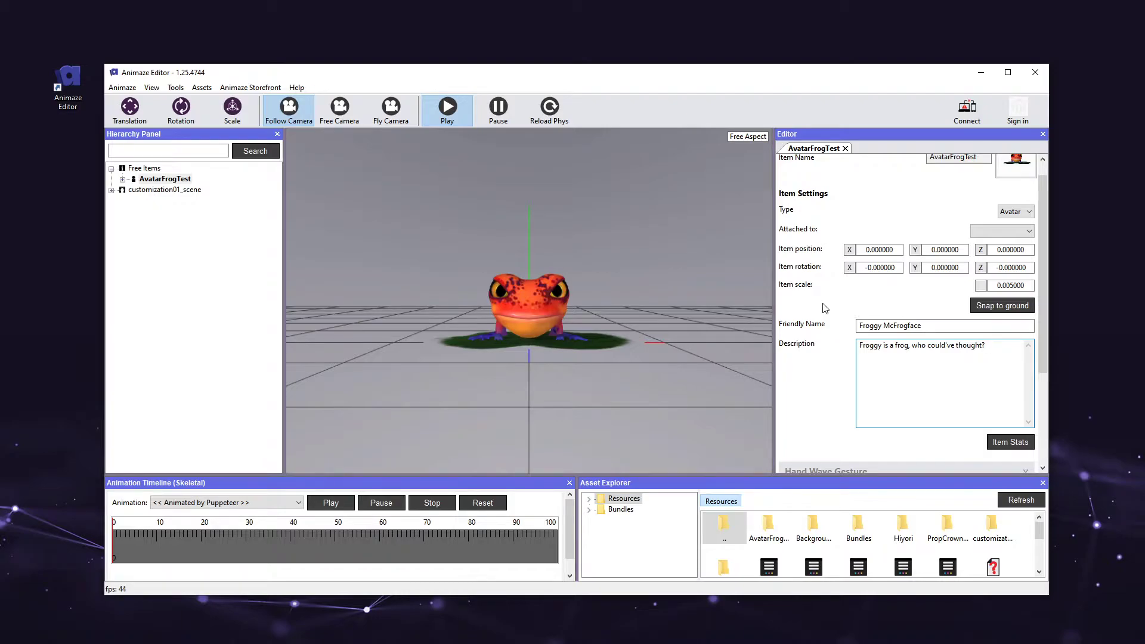
right_click(180, 179)
left_click(217, 199)
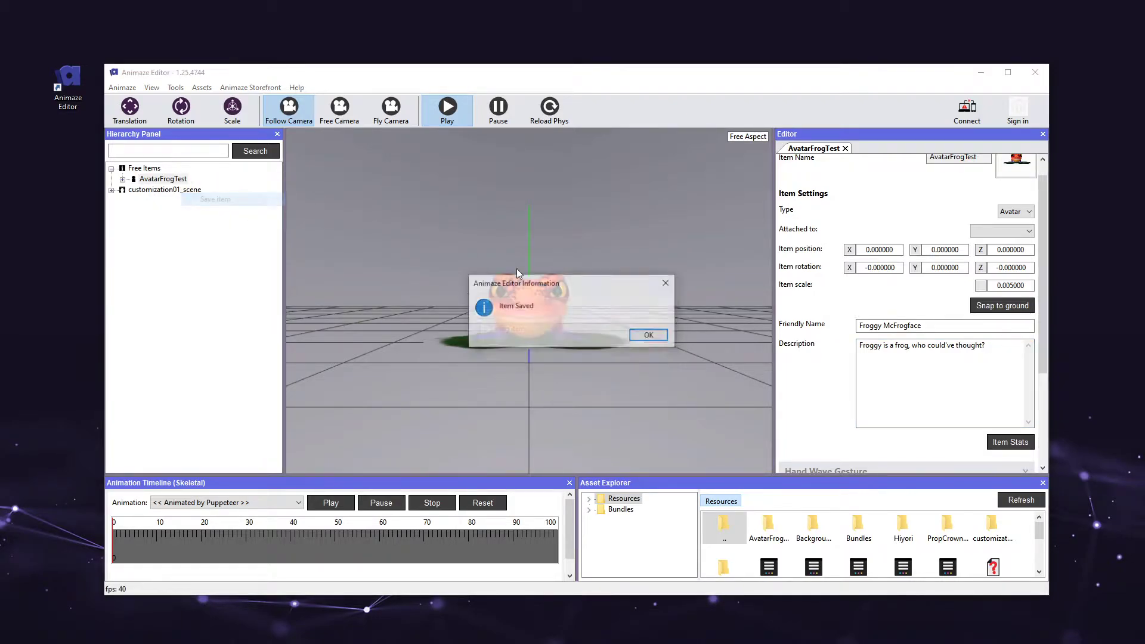
left_click(648, 334)
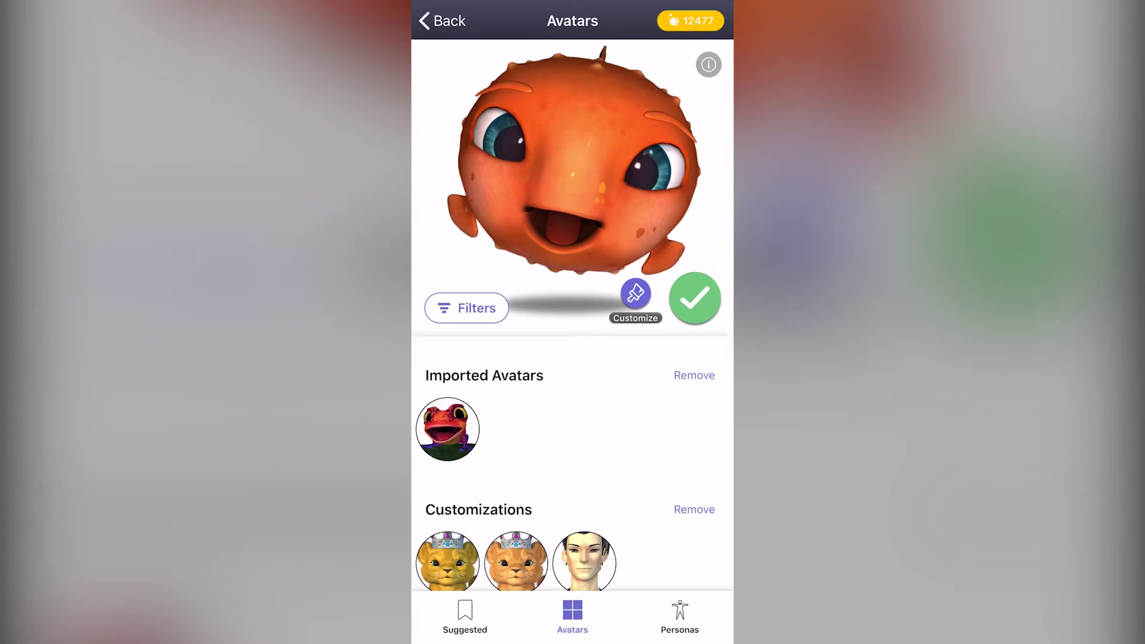
- Select the imported frog avatar in the mobile app and view its information
left_click(447, 429)
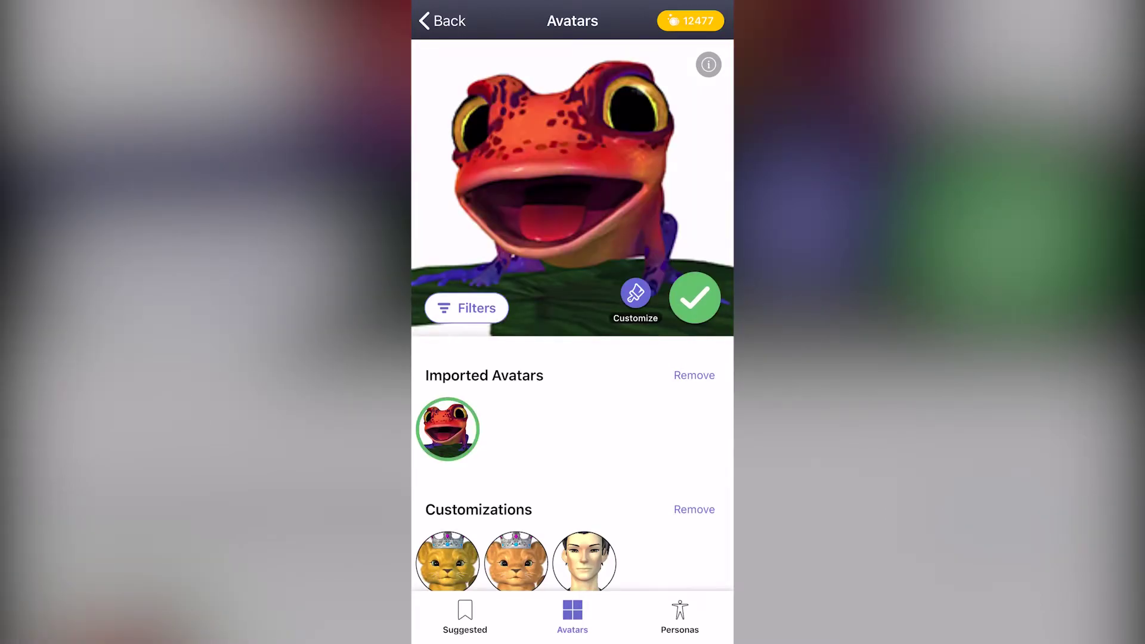
left_click(708, 63)
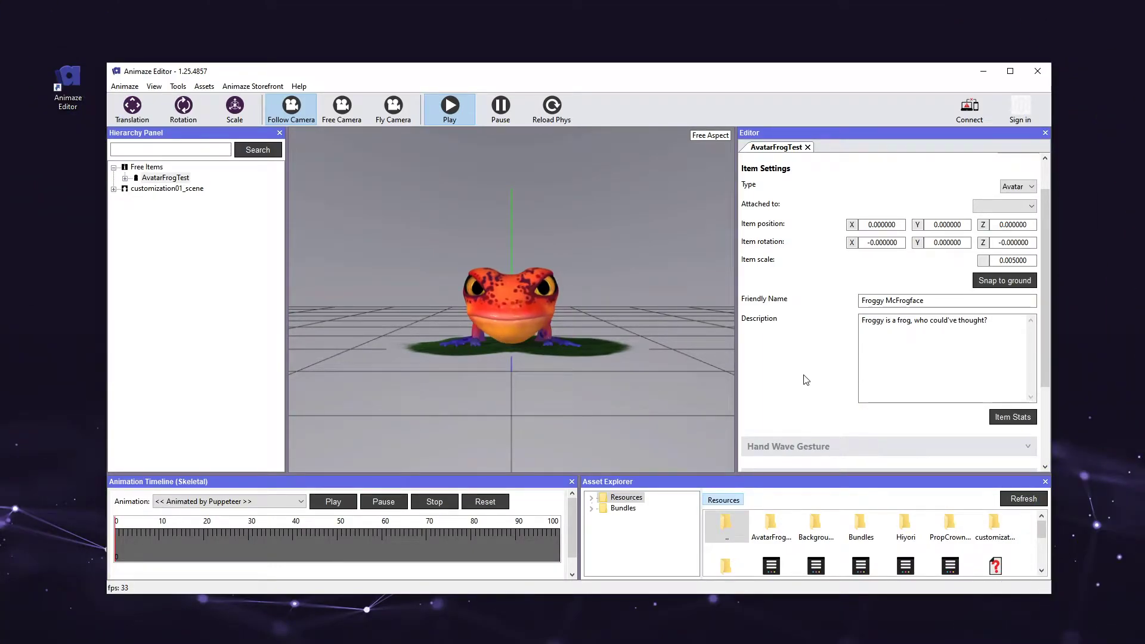
- Expand the Item Camera Settings of AvatarFrogTest
scroll(804, 378, "down", 3)
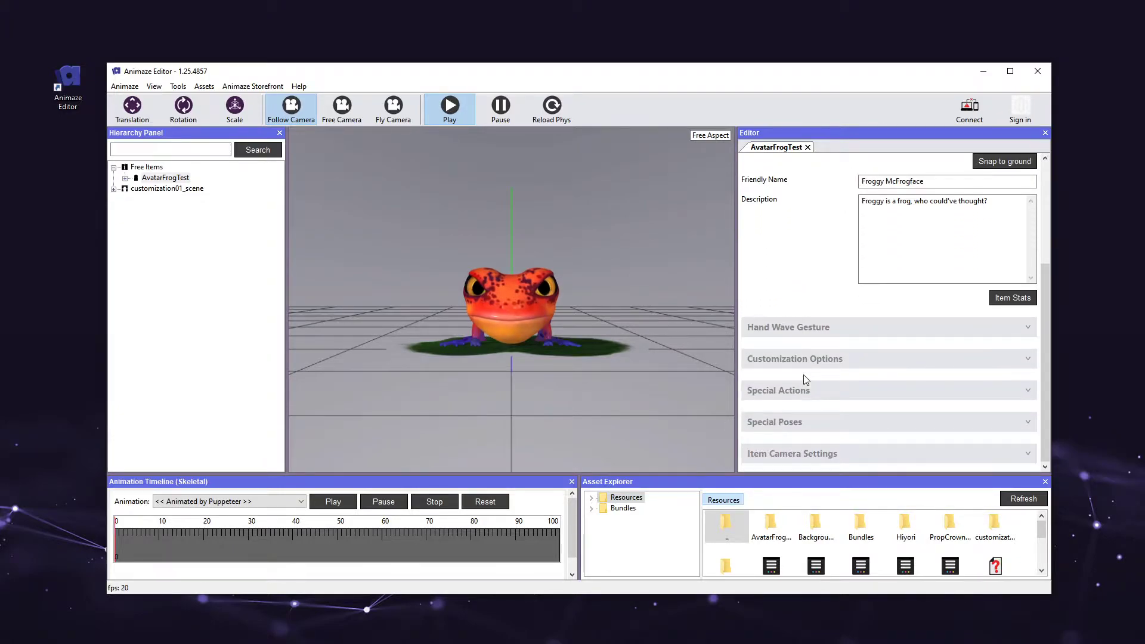
left_click(868, 460)
scroll(866, 458, "down", 2)
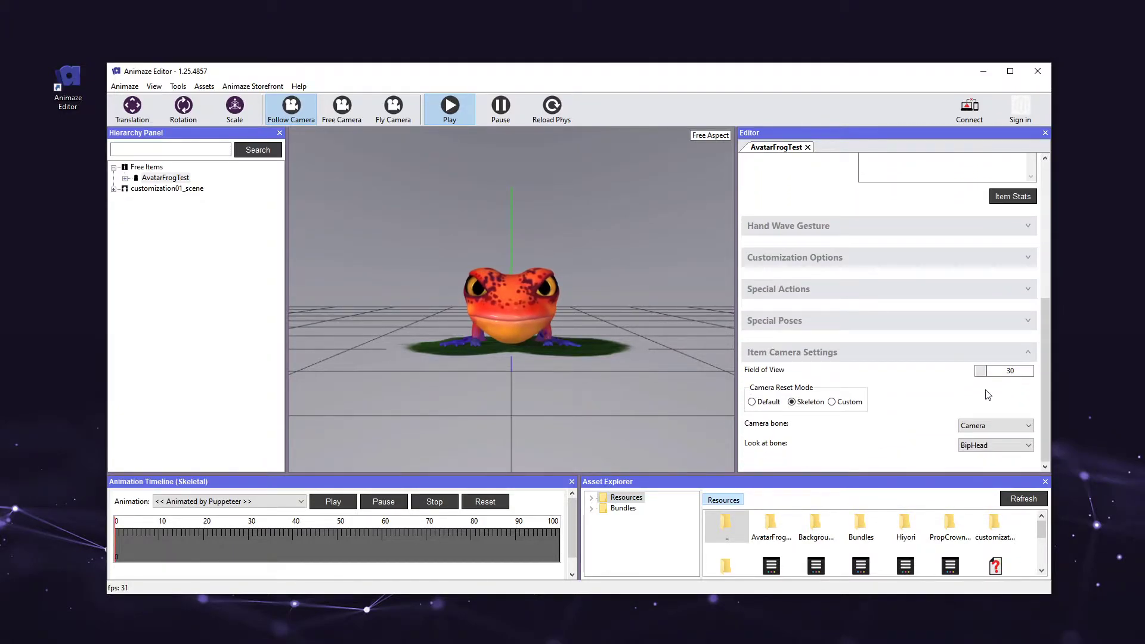
- Try field of view values of 40, 50 and 20 for the avatar's camera
double_click(1010, 371)
type("40")
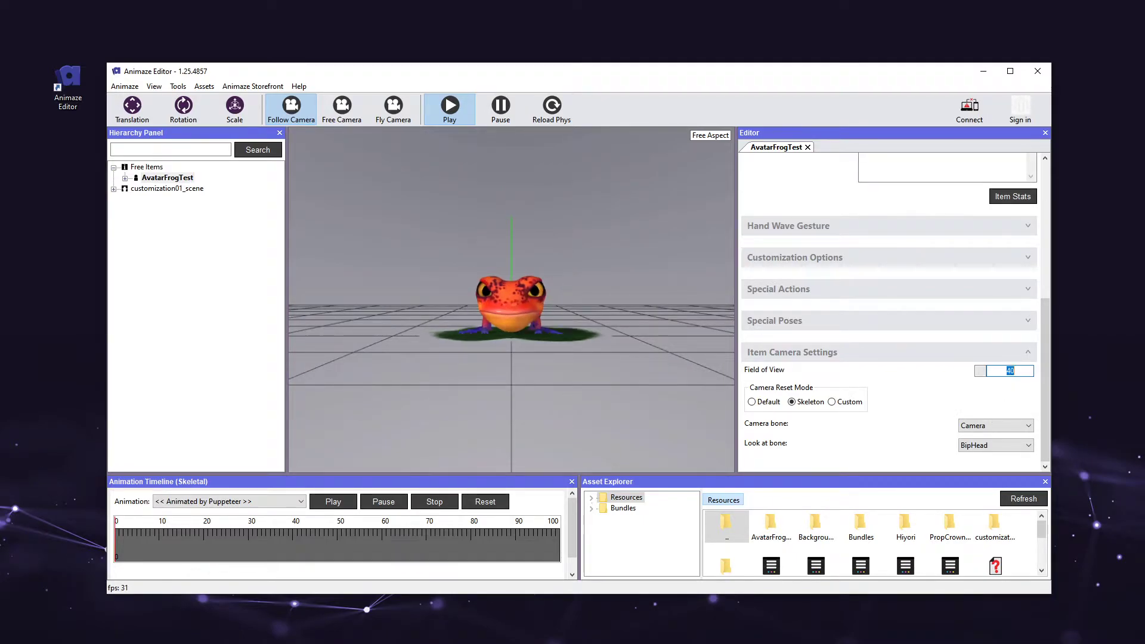
key("BackSpace")
key("BackSpace")
type("50")
key("BackSpace")
key("BackSpace")
type("20")
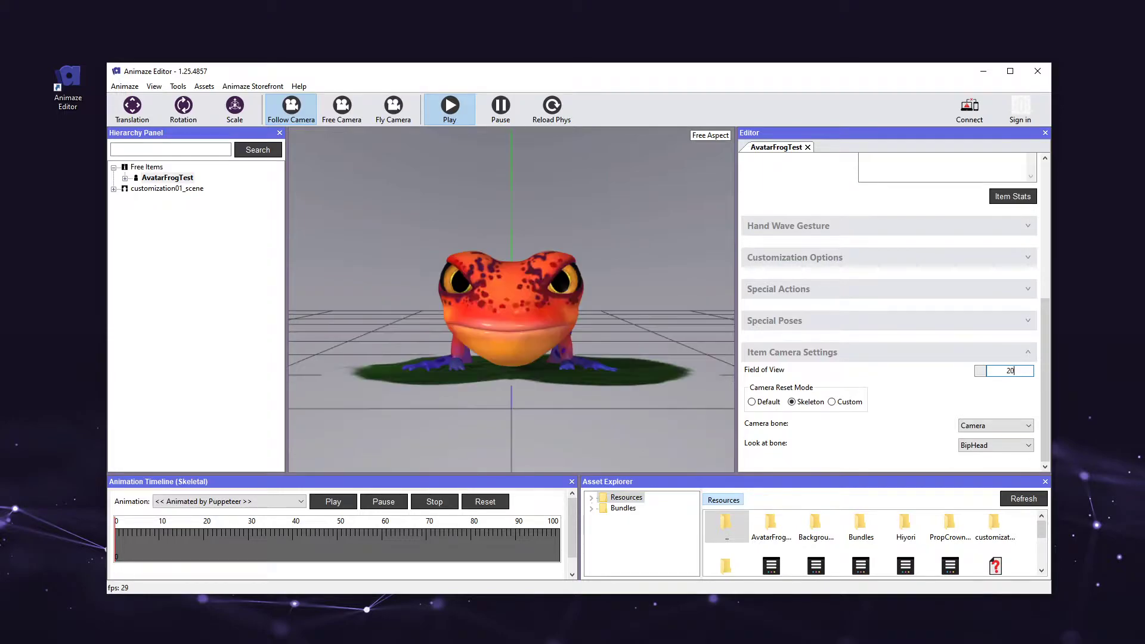
- Set the viewport aspect ratio to 9:16 and the avatar camera's field of view to 26
left_click(154, 86)
mouse_move(237, 205)
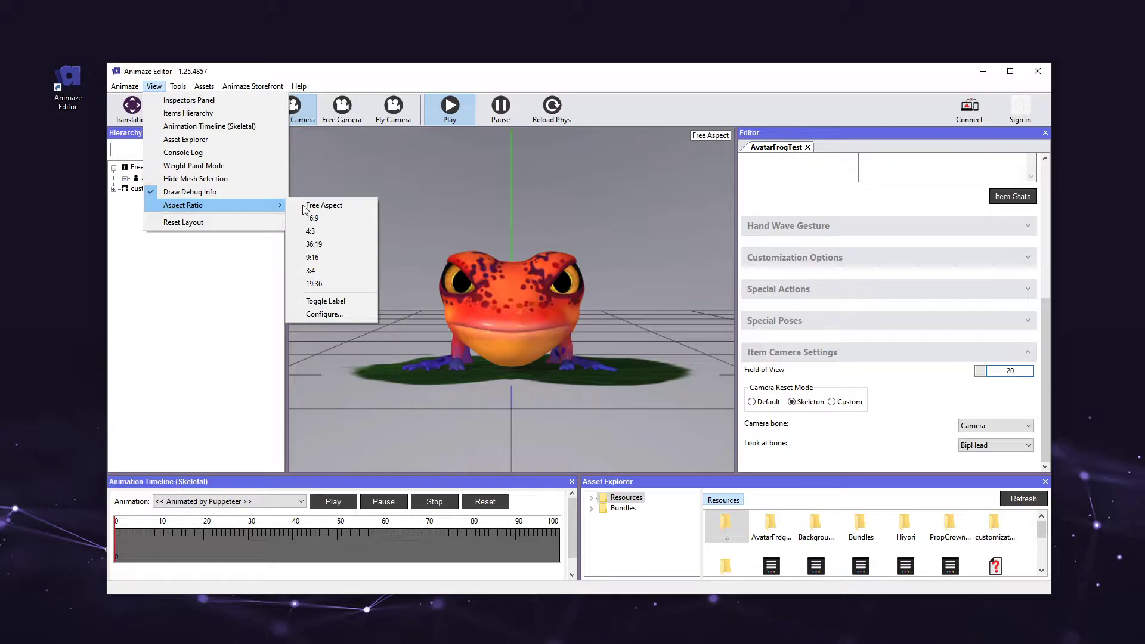
left_click(329, 258)
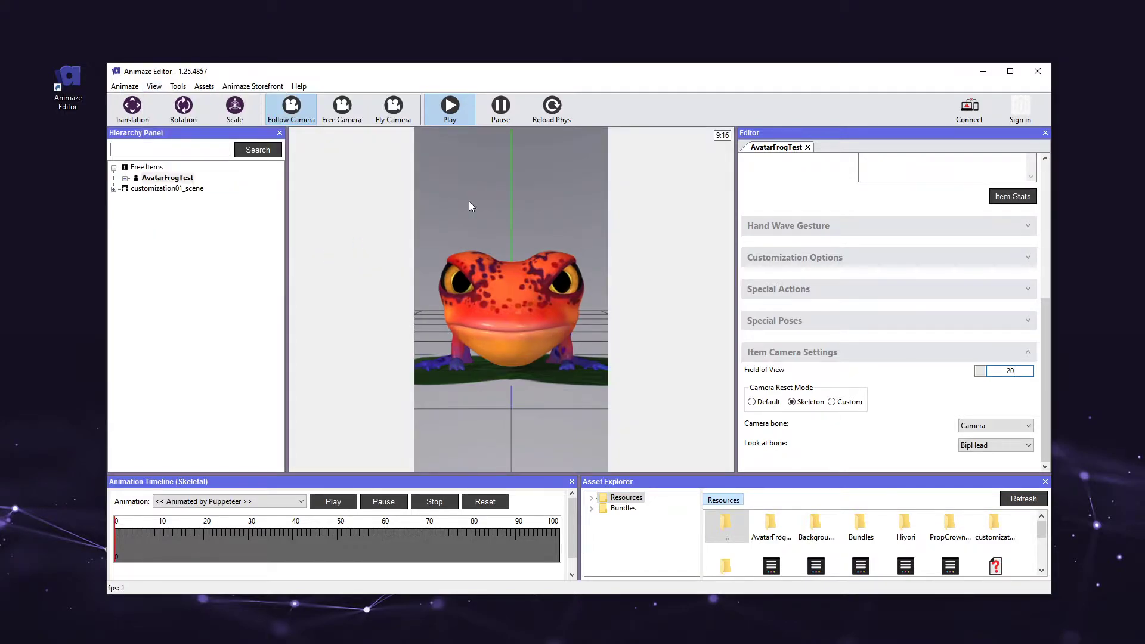
left_click_drag(979, 371, 972, 373)
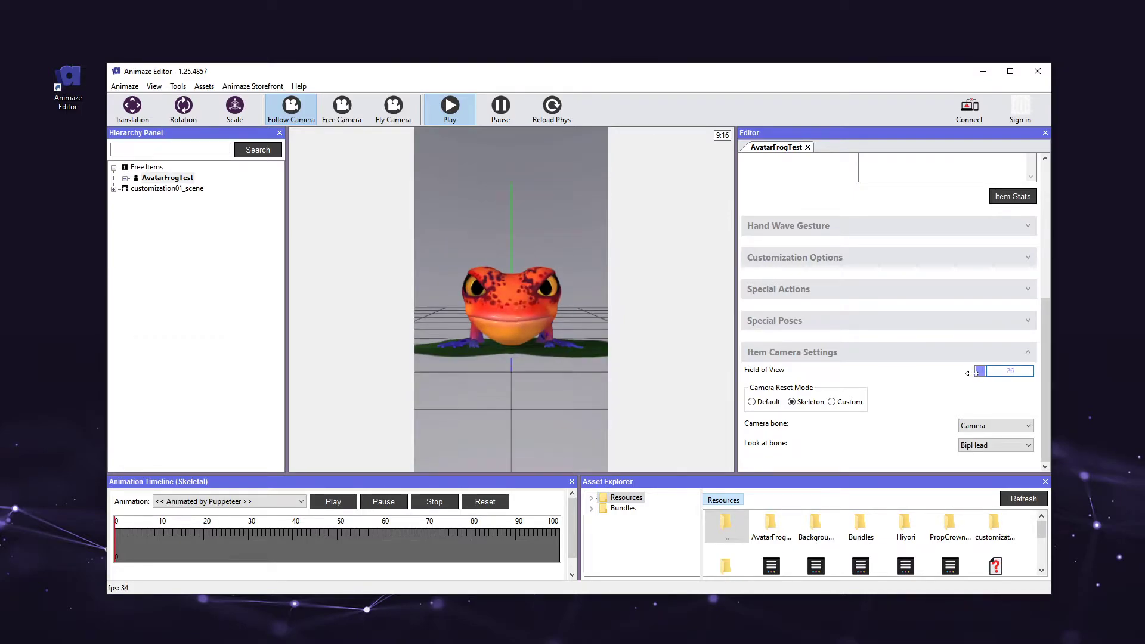
- Save the AvatarFrogTest item with its camera settings
right_click(183, 180)
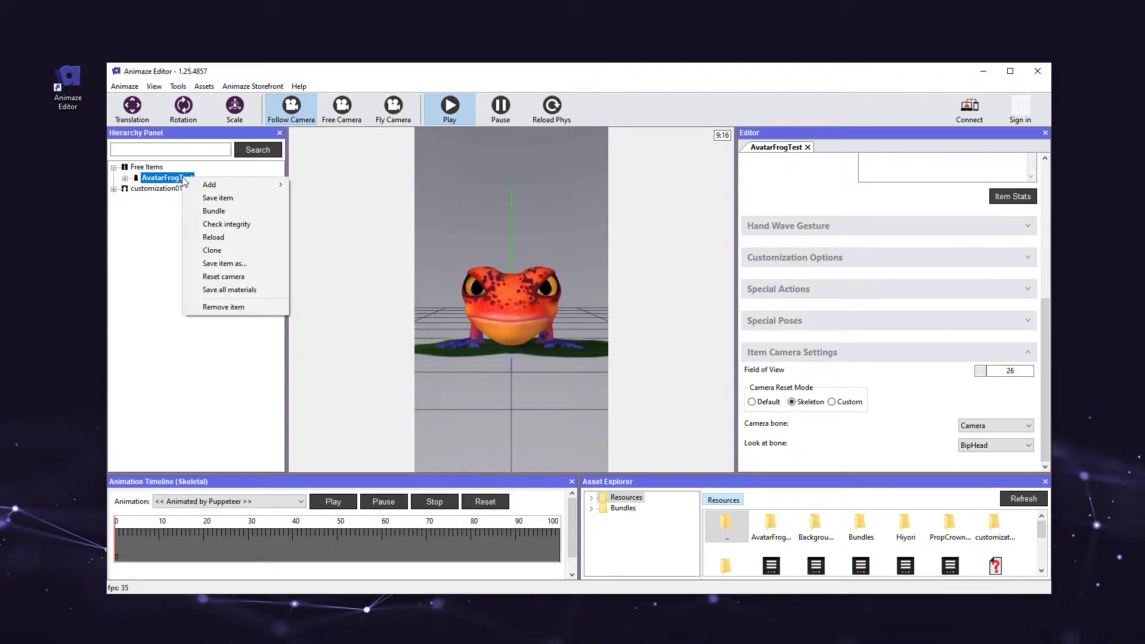
left_click(265, 202)
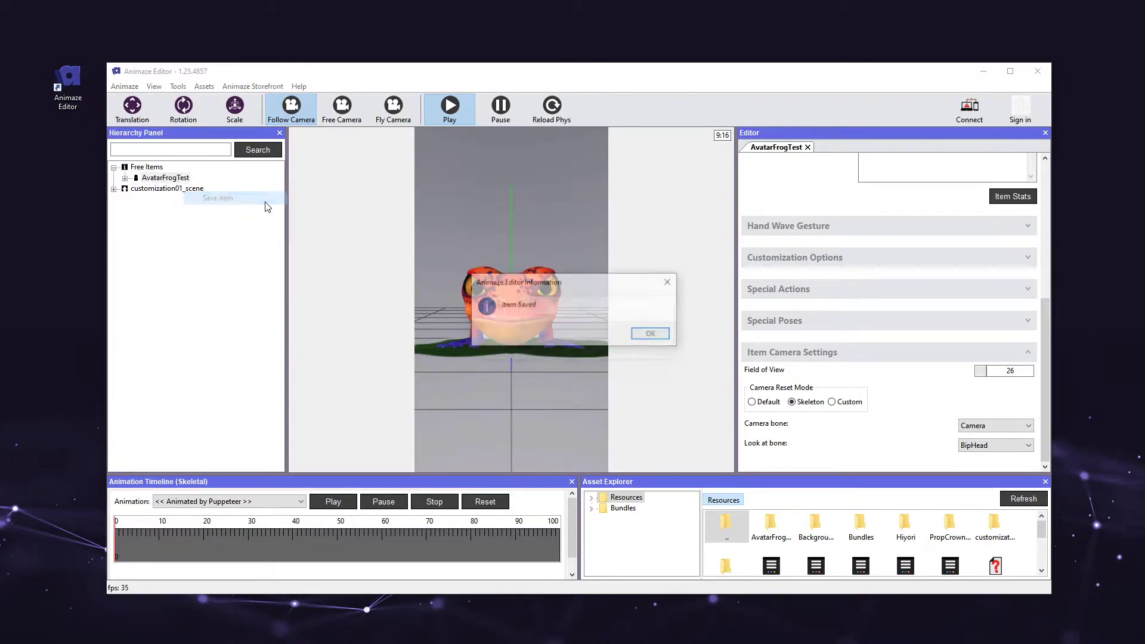
left_click(655, 335)
left_click(906, 402)
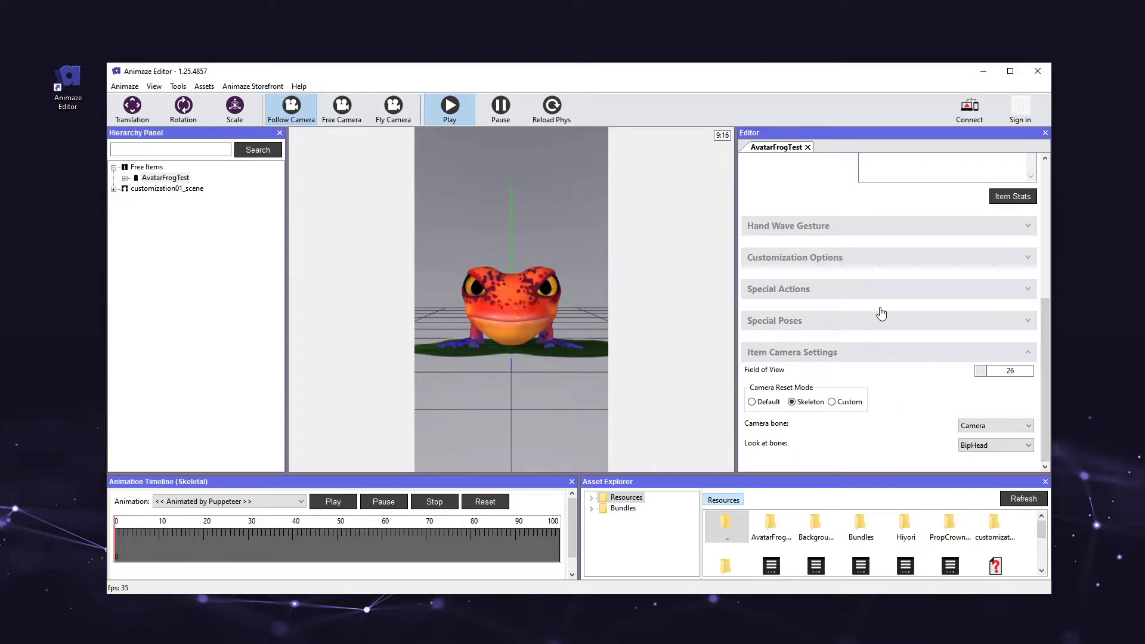
- Add a new customization option of type Color customization to AvatarFrogTest
left_click(173, 177)
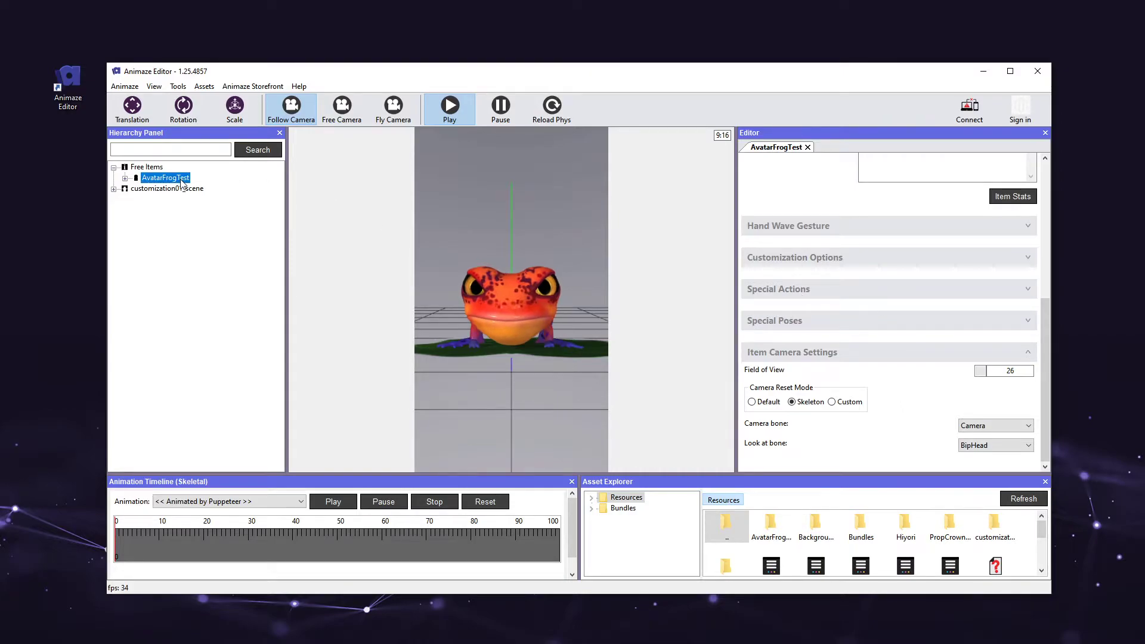
left_click(907, 263)
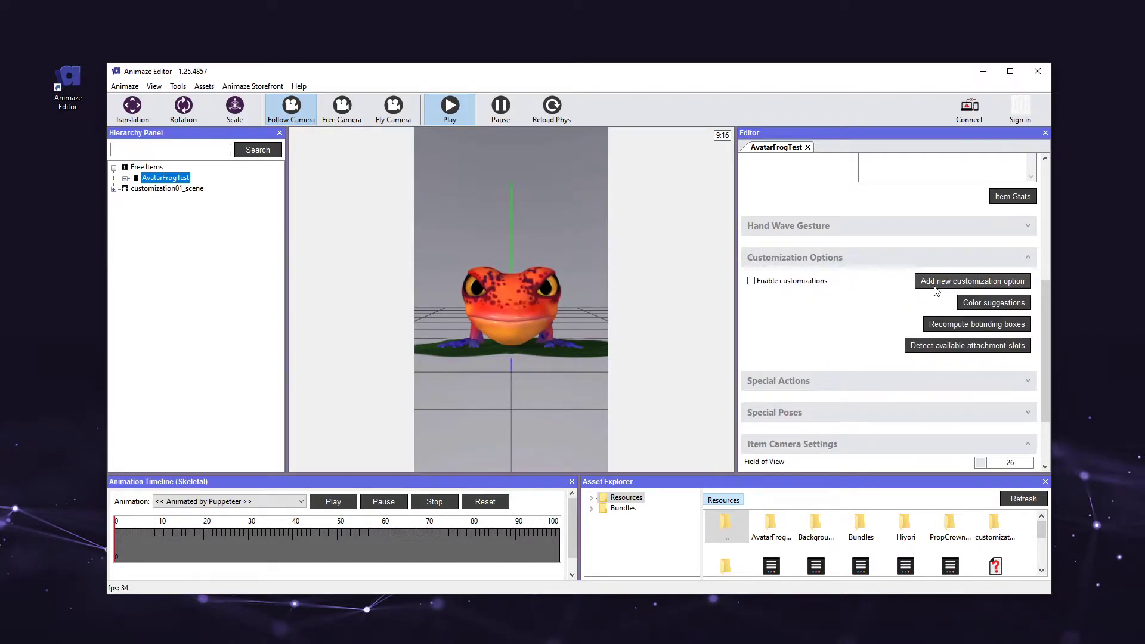
left_click(935, 290)
left_click_drag(579, 267, 674, 242)
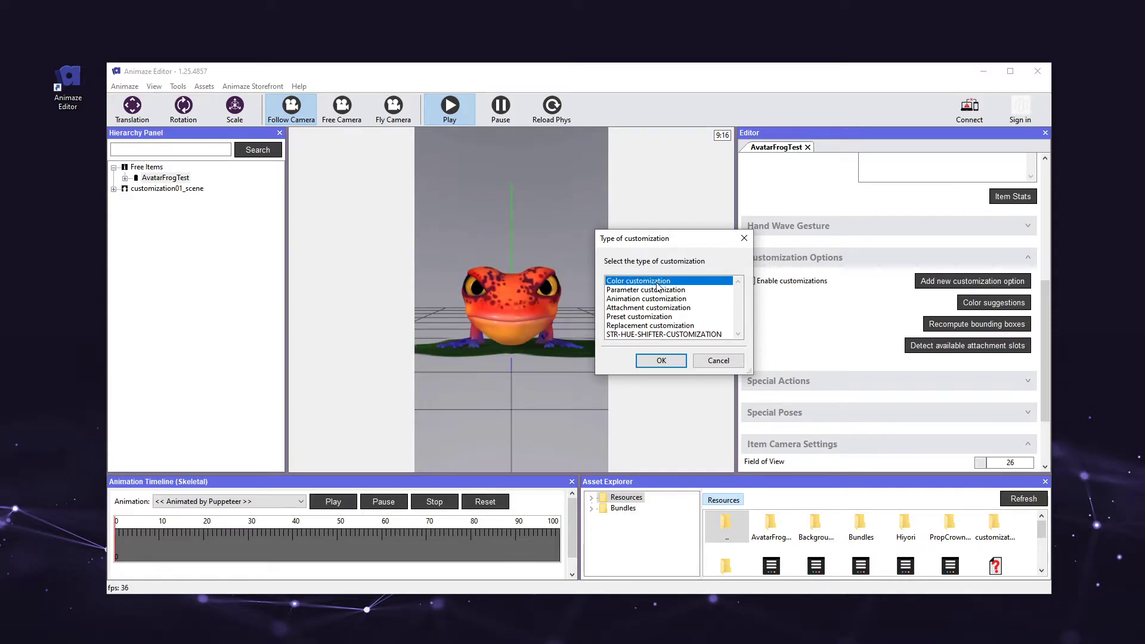
left_click(669, 361)
scroll(791, 334, "down", 2)
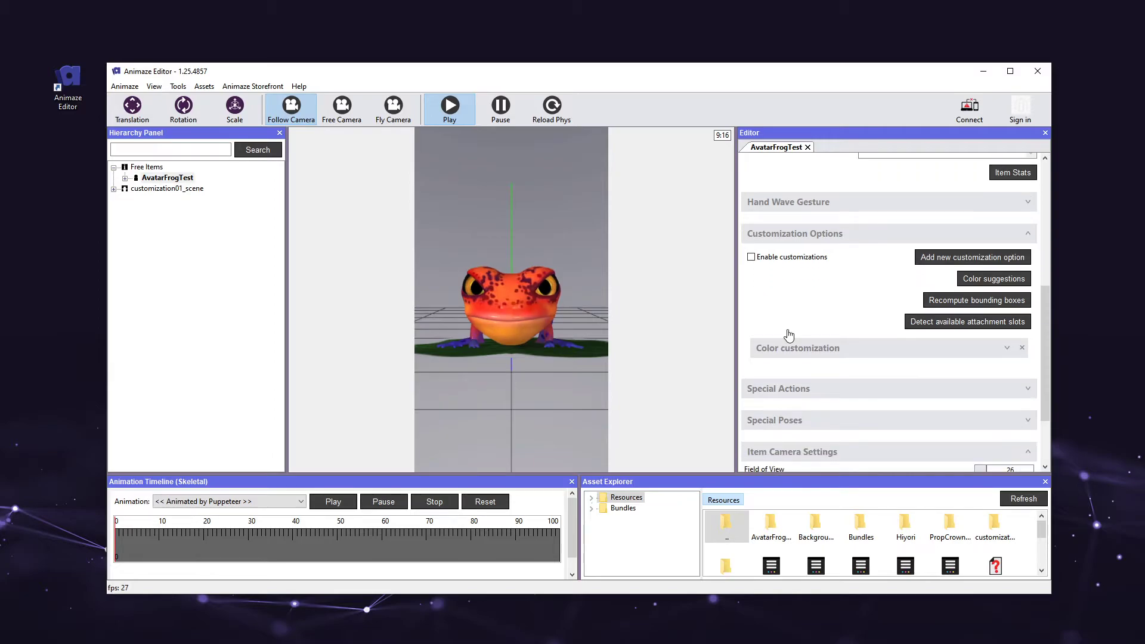
- Expand the new color customization and examine its name, tag, color mask, base texture and target material settings
left_click(918, 340)
scroll(860, 376, "down", 5)
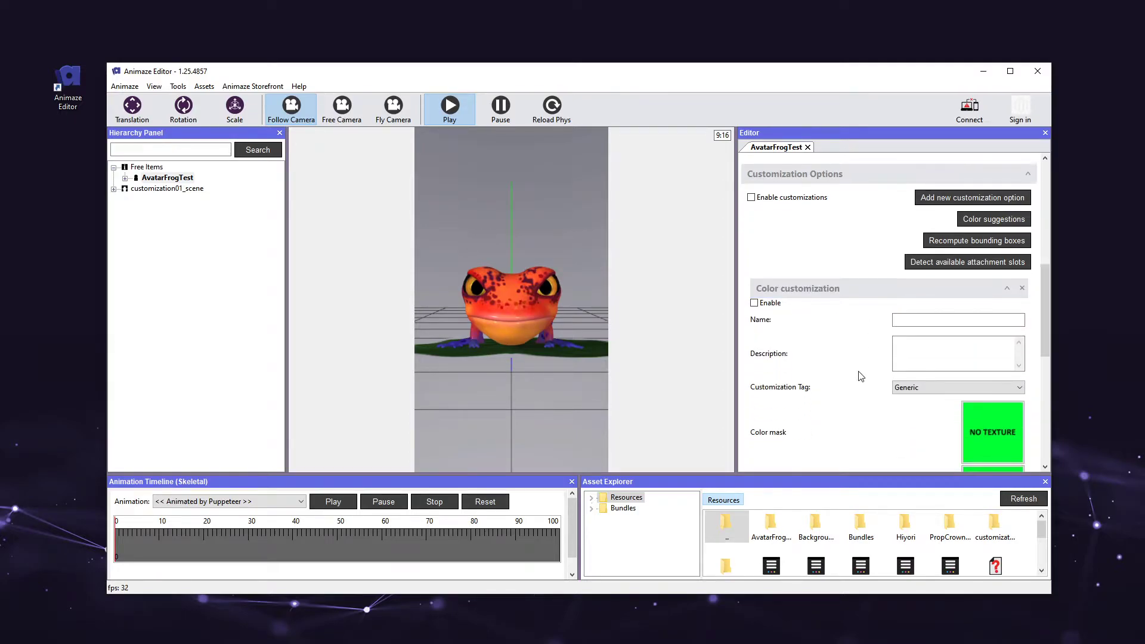
scroll(861, 376, "down", 3)
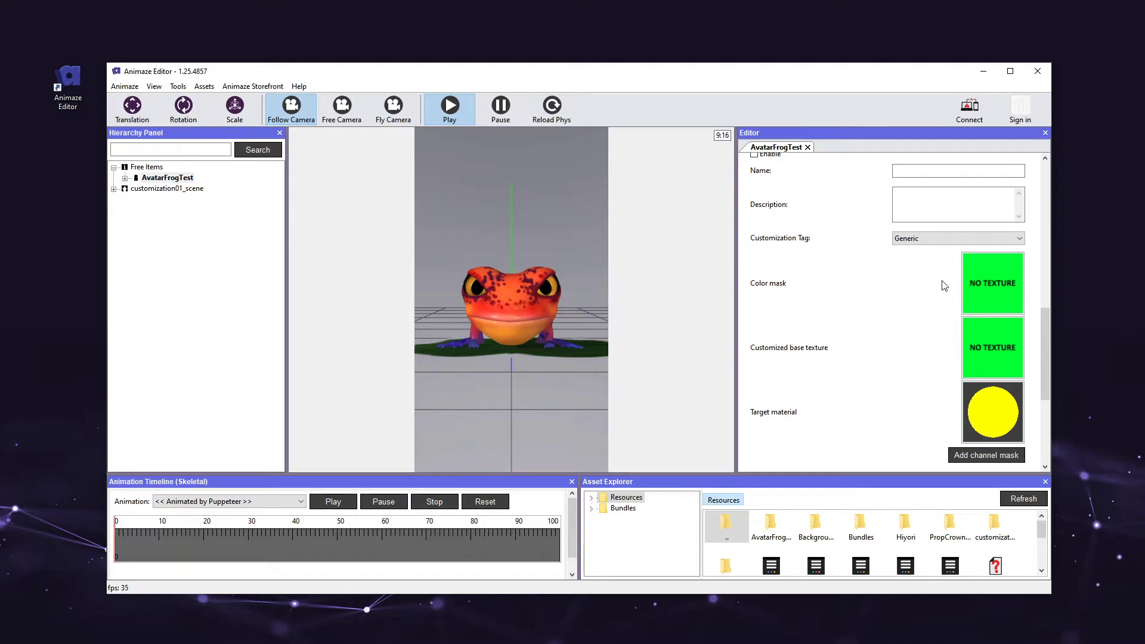
- Assign AvatarFrogTest_Body_CM2.tga as the color mask and AvatarFrogTest_Body_CSTM.tga as the customized base texture of the color customization
left_click(995, 283)
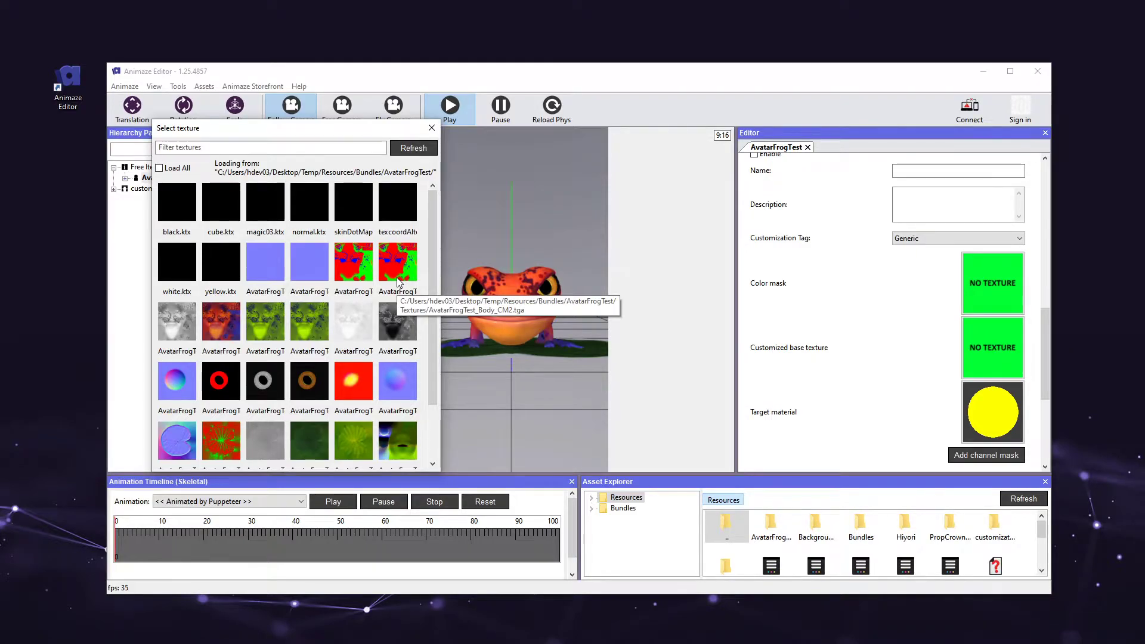
double_click(398, 282)
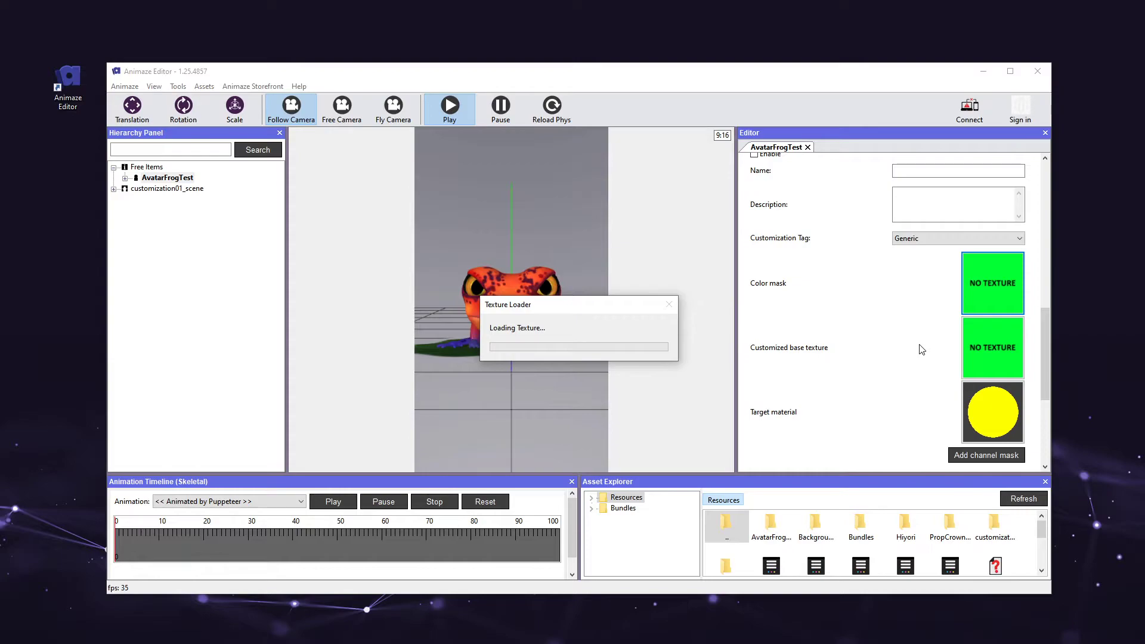
double_click(986, 348)
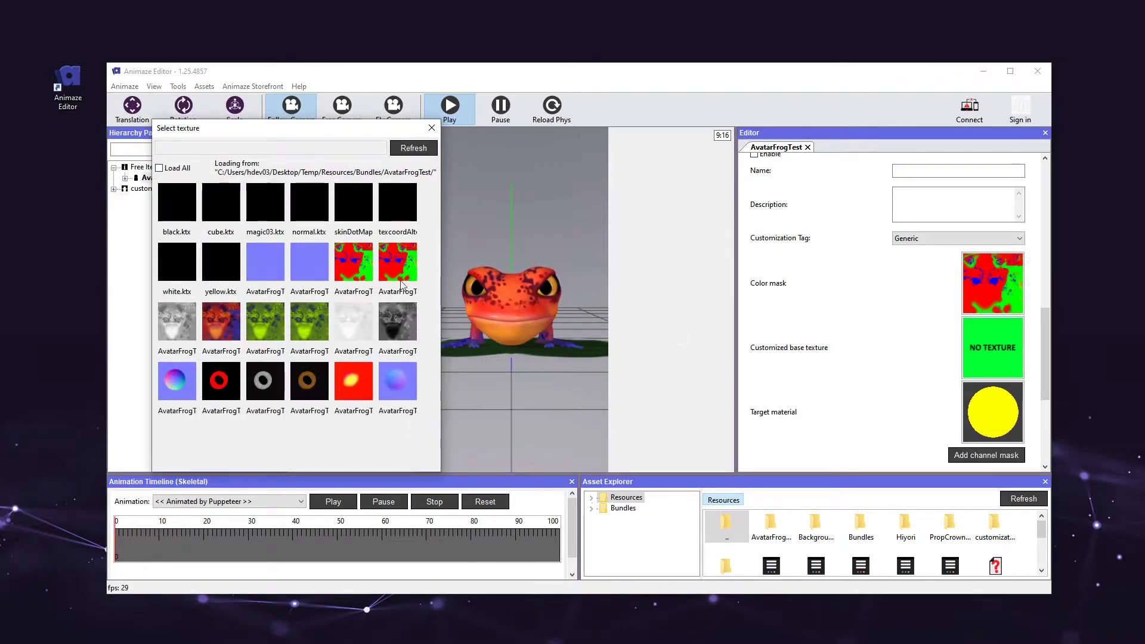
left_click(192, 337)
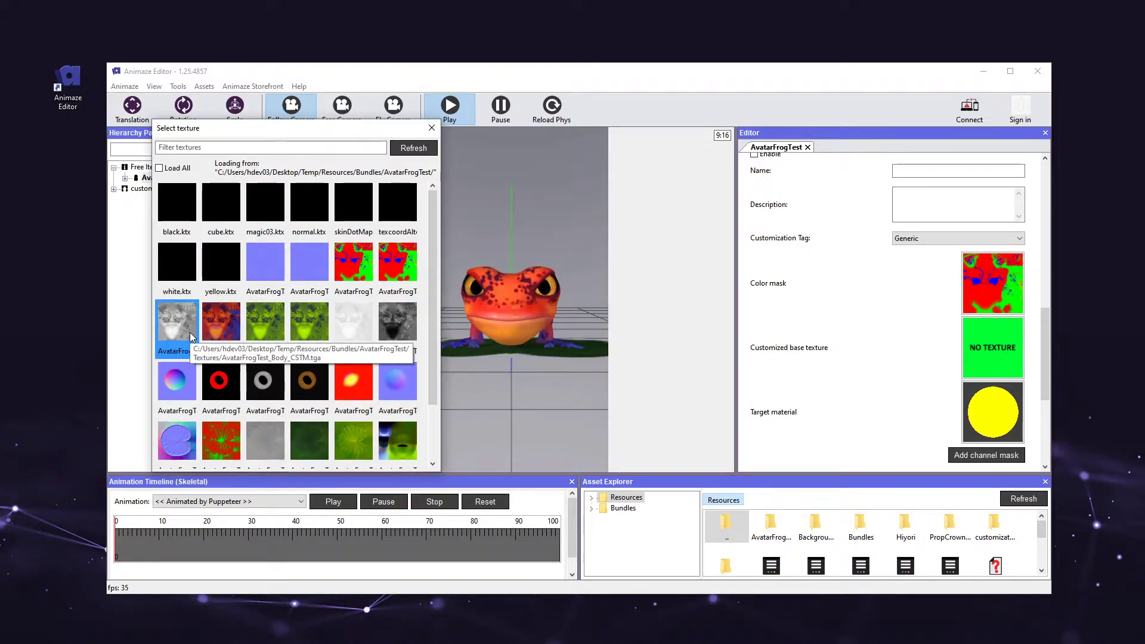
double_click(191, 337)
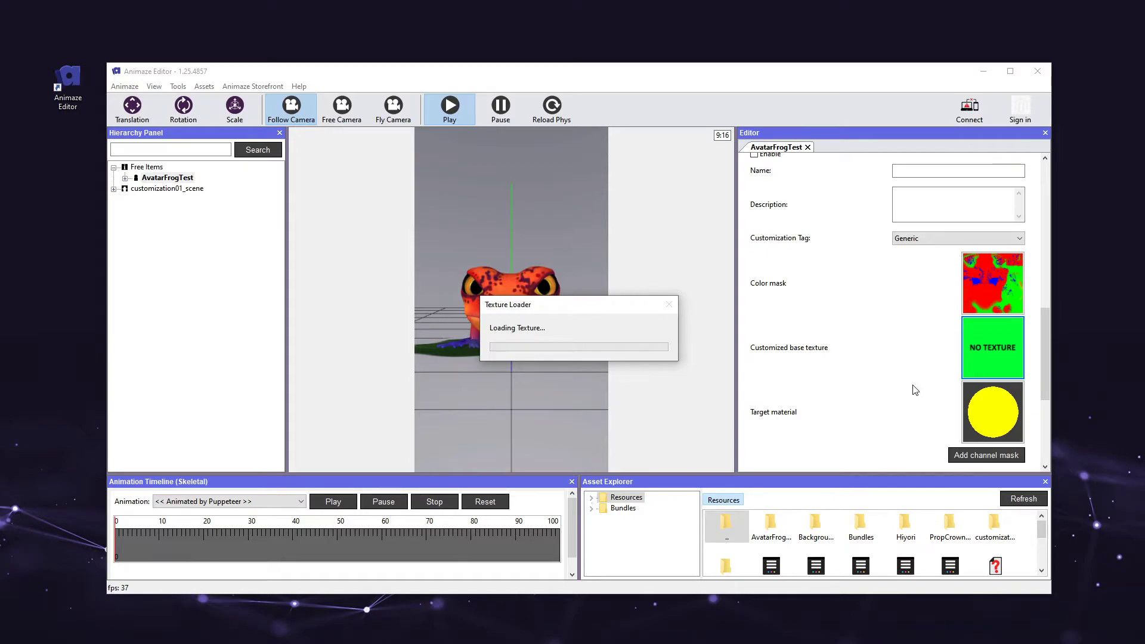
- Set the color customization's target material to Body
scroll(915, 390, "down", 1)
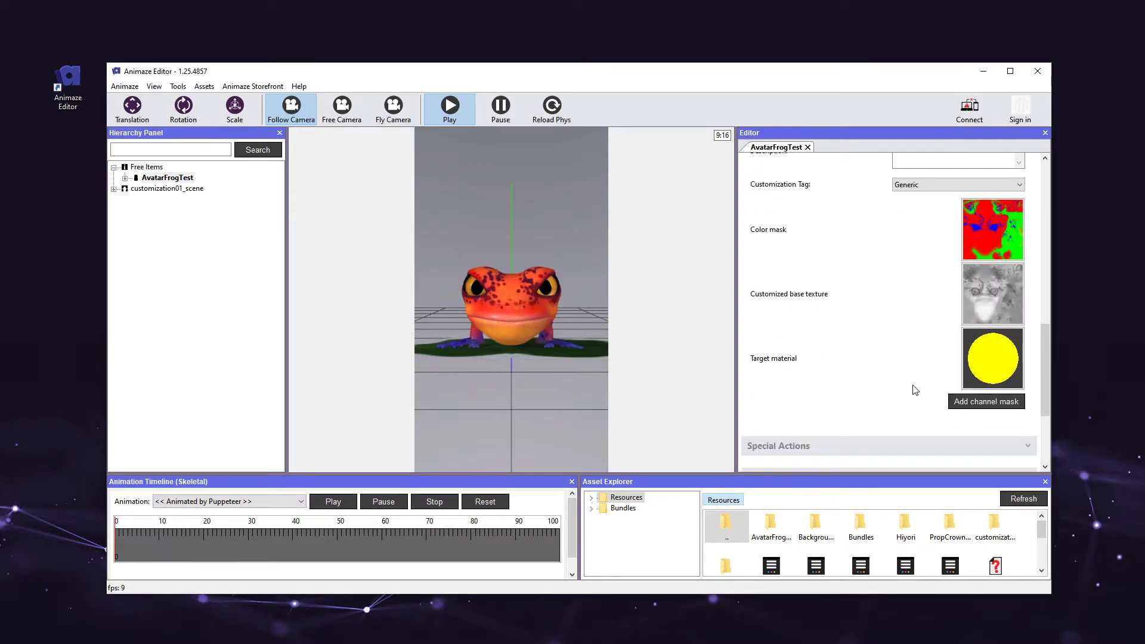
left_click(988, 356)
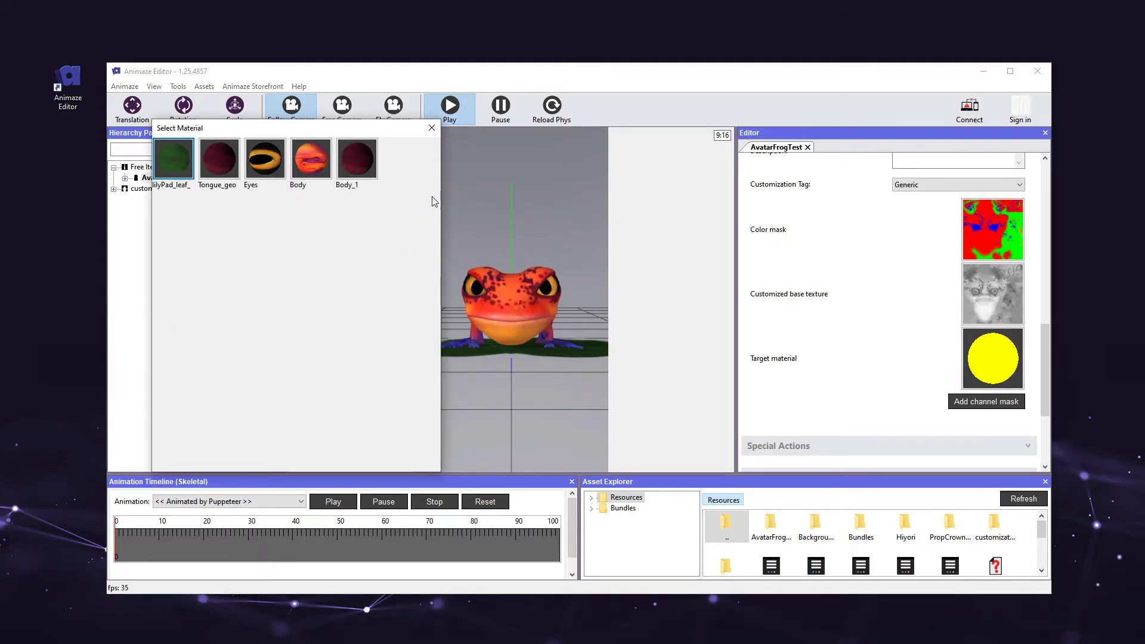
left_click(315, 170)
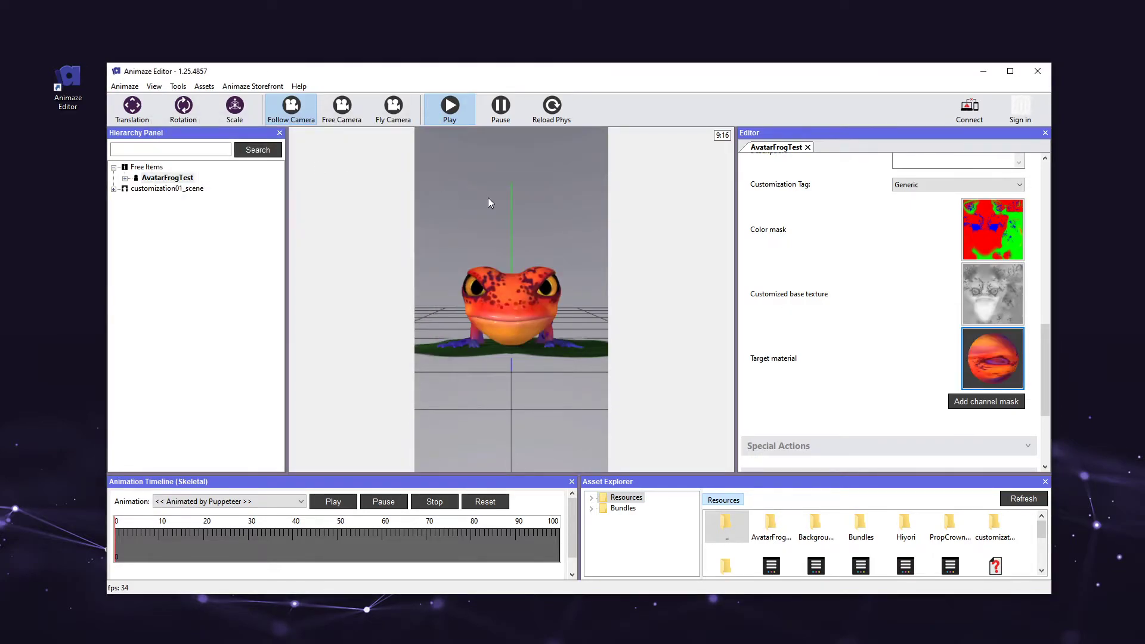
- Add a channel mask targeting the Red channel to the color customization
scroll(872, 346, "down", 2)
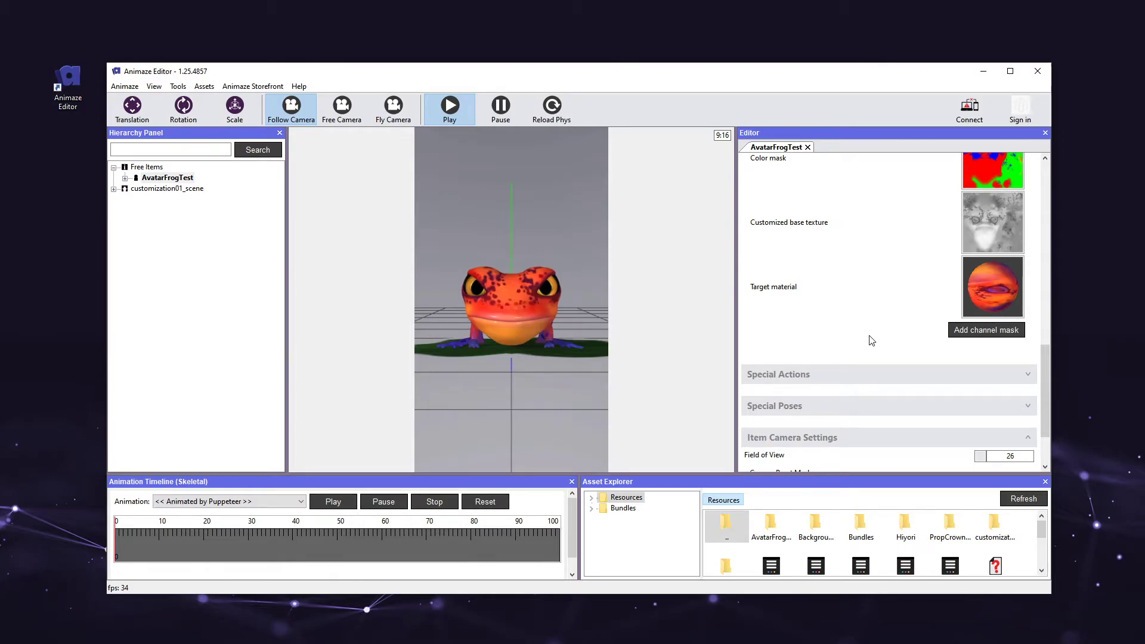
left_click(981, 331)
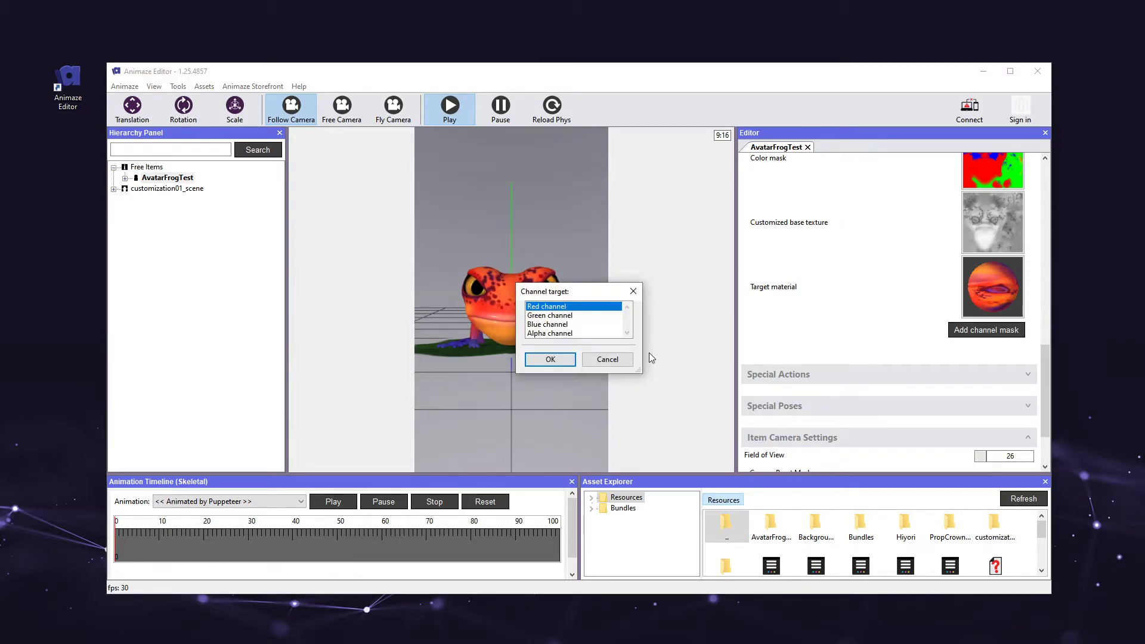
left_click(568, 362)
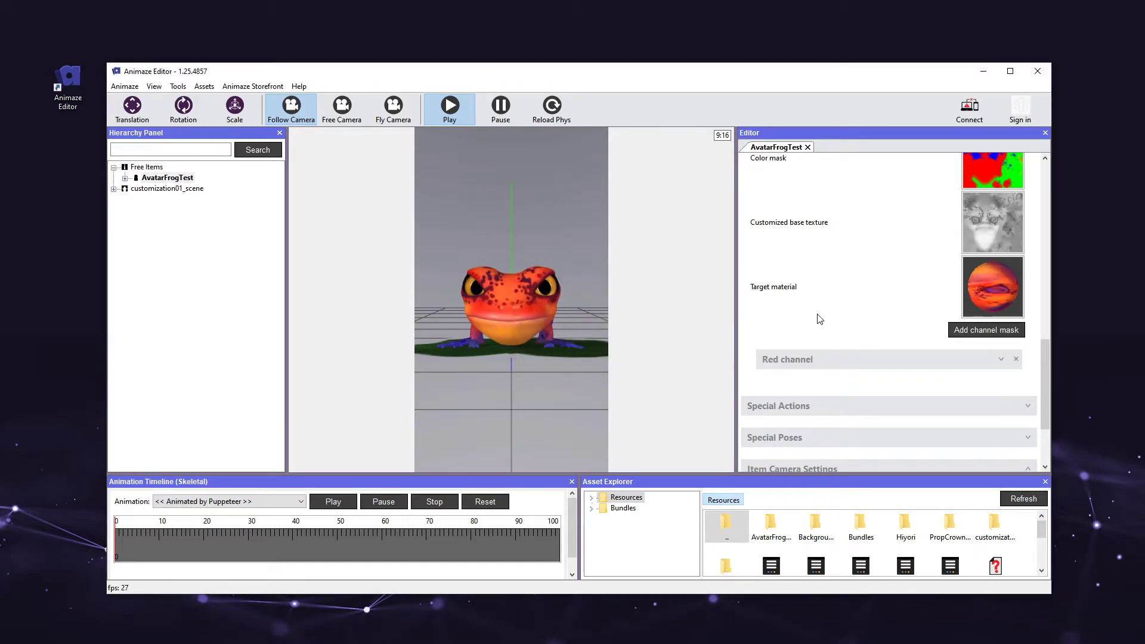
- Set the Red channel's color to a more saturated golden yellow and its customization tag to Skin
scroll(819, 319, "down", 1)
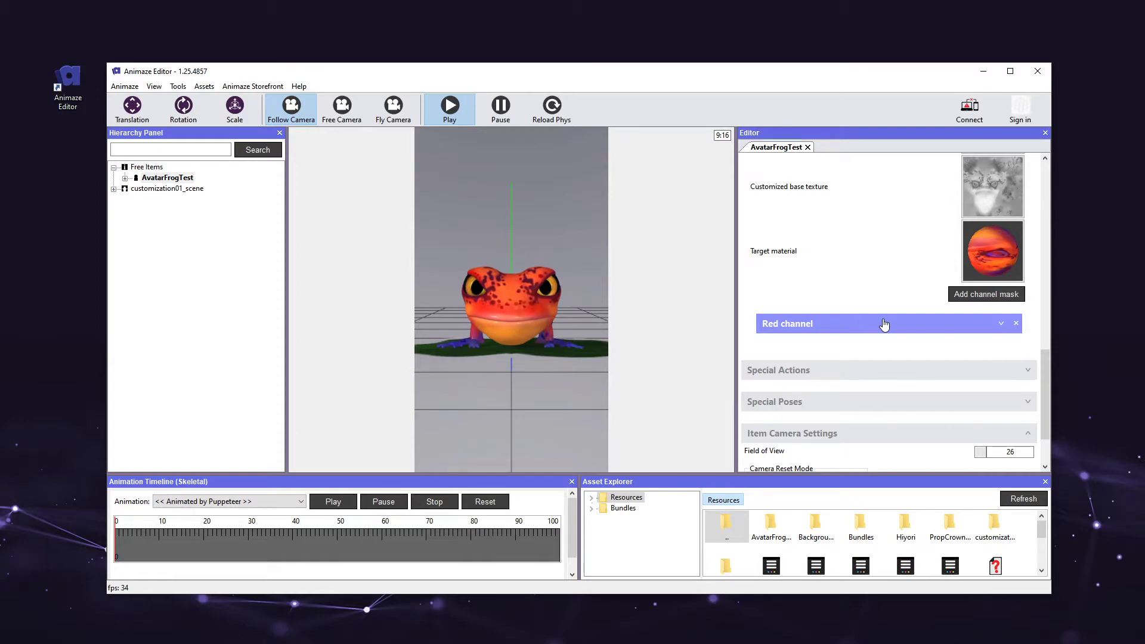
left_click(885, 324)
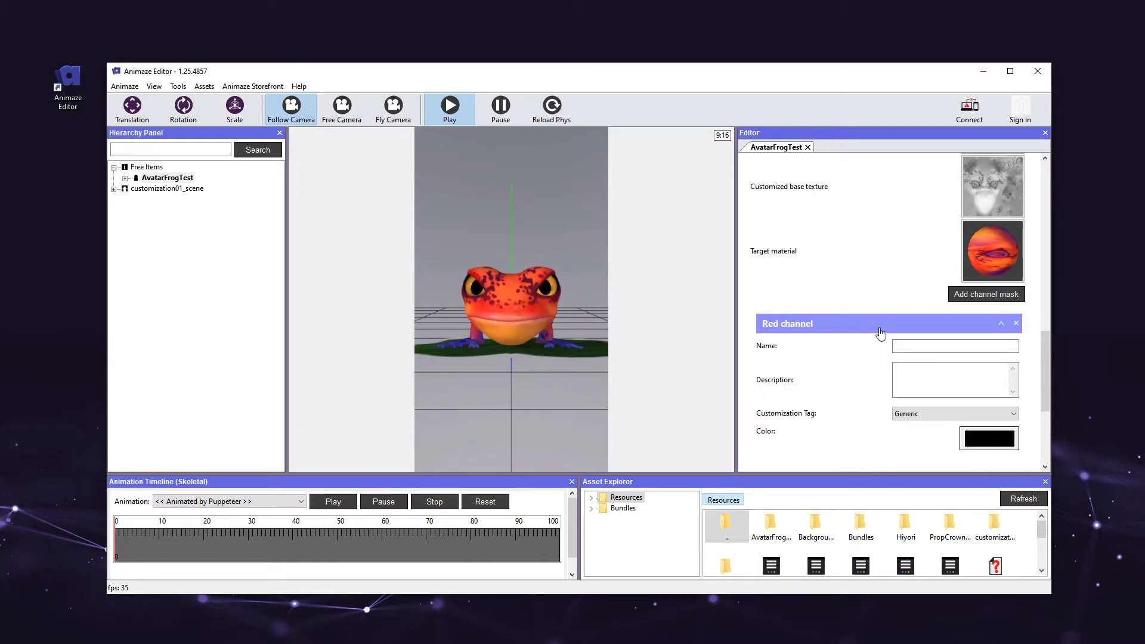
scroll(853, 380, "down", 2)
left_click(971, 394)
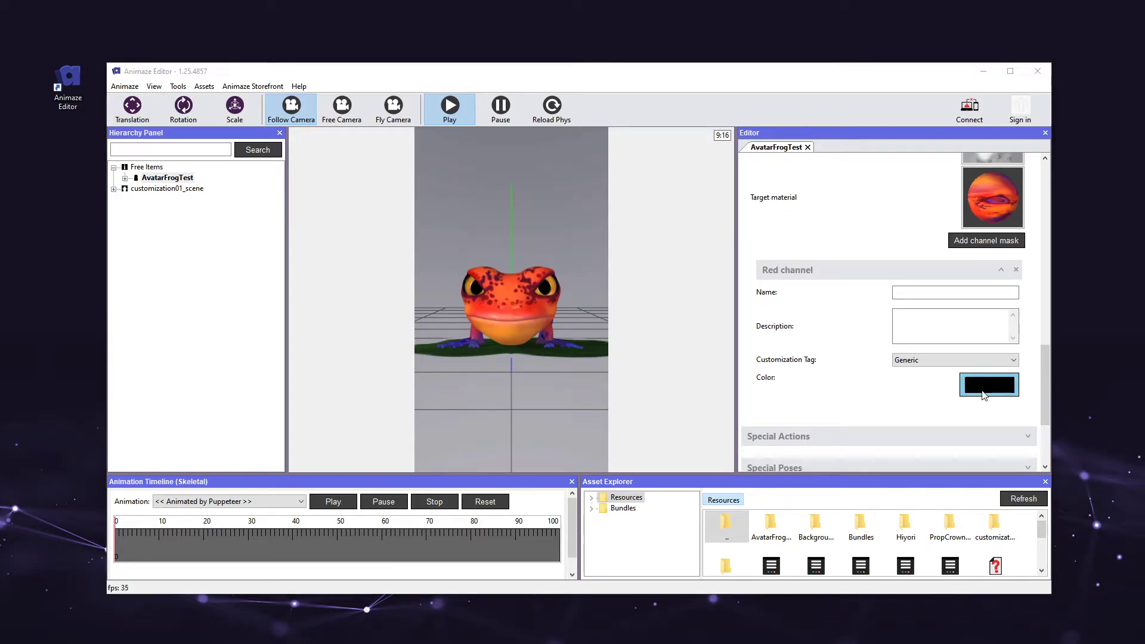
left_click(1073, 439)
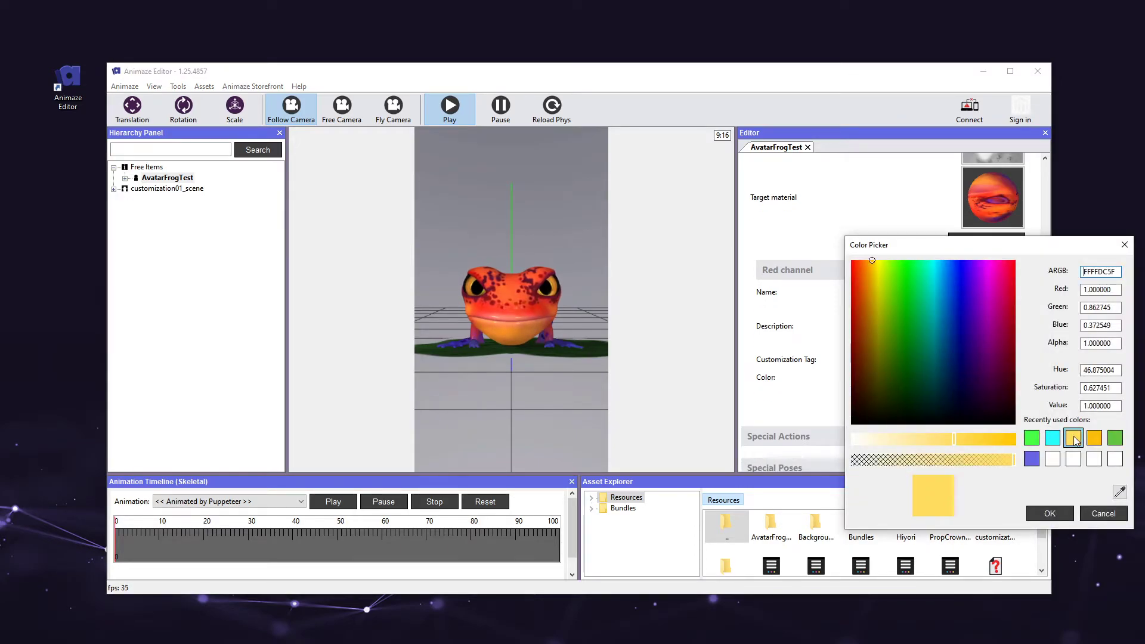
left_click_drag(963, 443, 977, 438)
left_click(1049, 513)
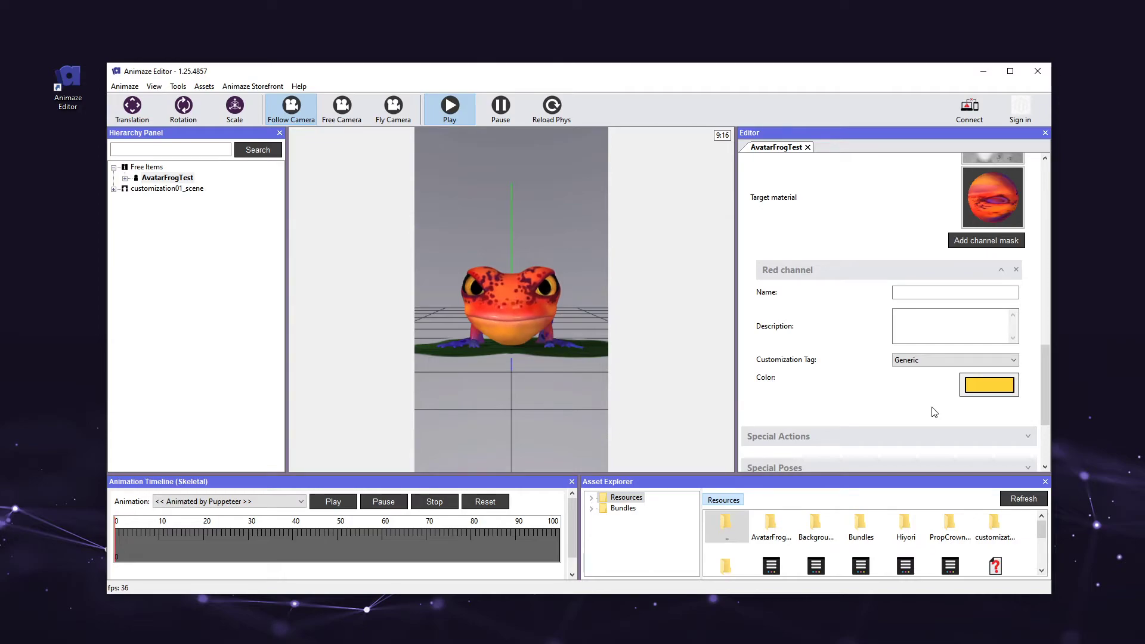
left_click(928, 360)
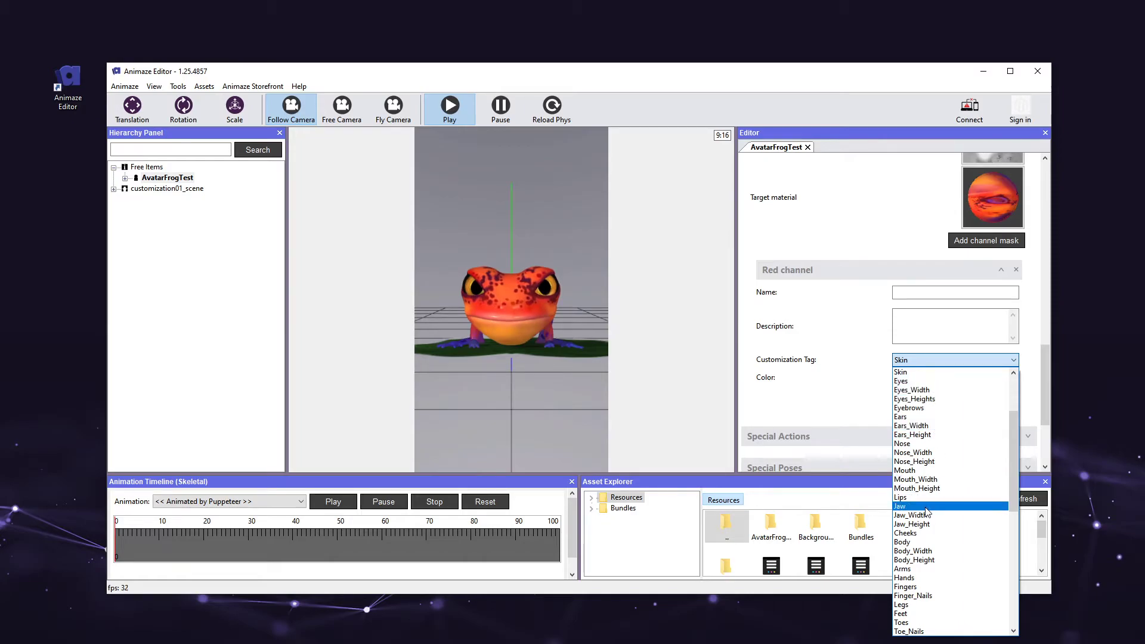
left_click(953, 372)
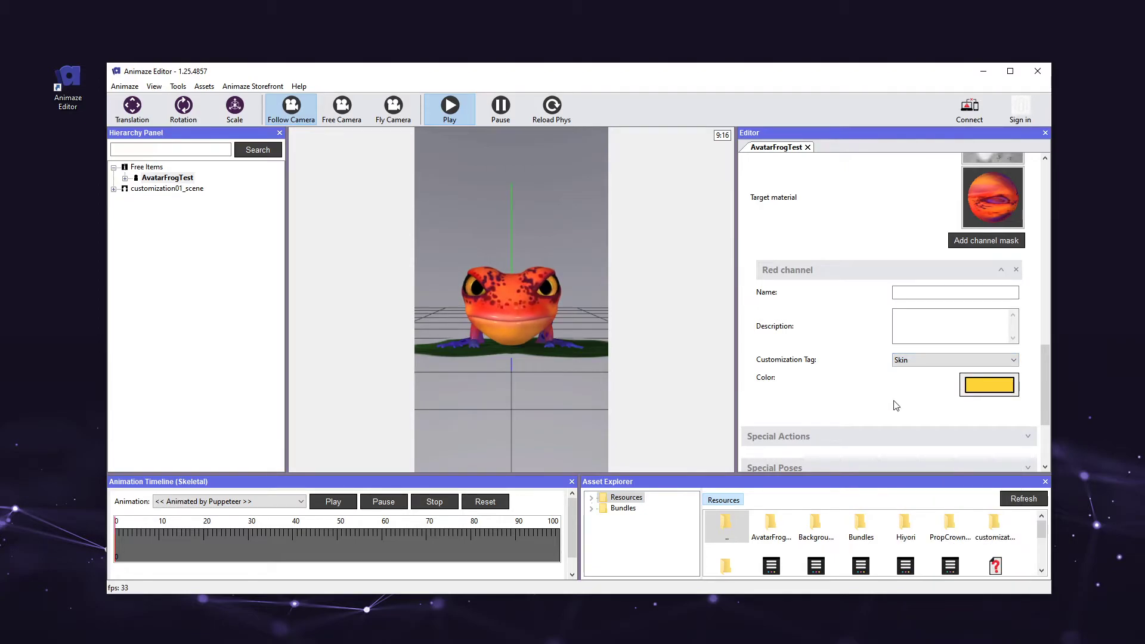
- Add a channel mask targeting the Green channel to the color customization
left_click(966, 242)
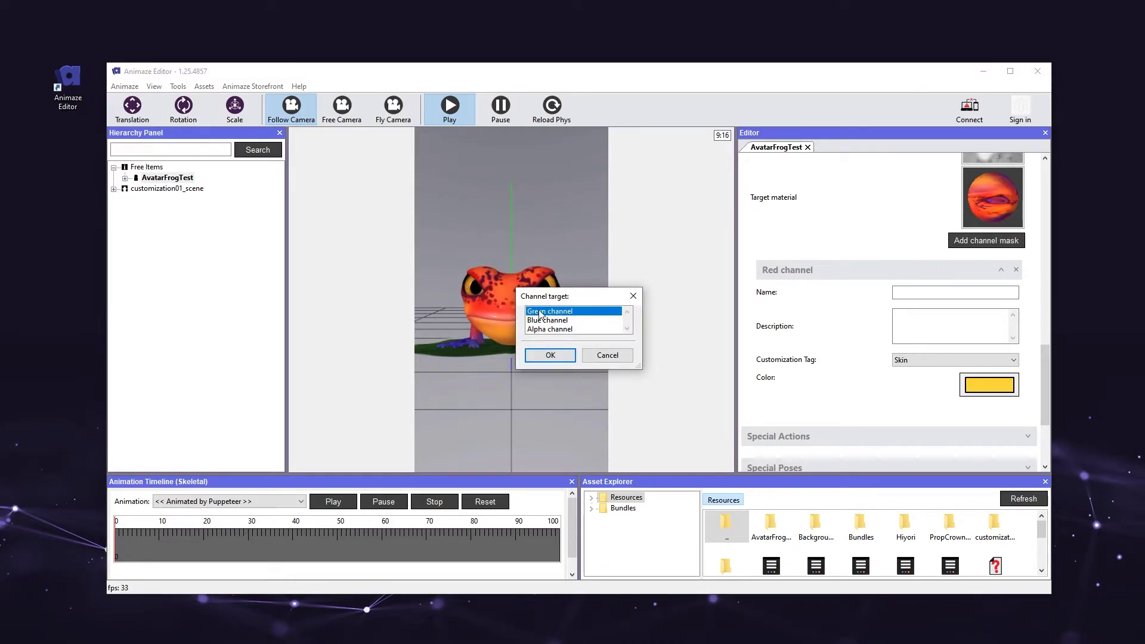
left_click(550, 355)
scroll(837, 395, "down", 3)
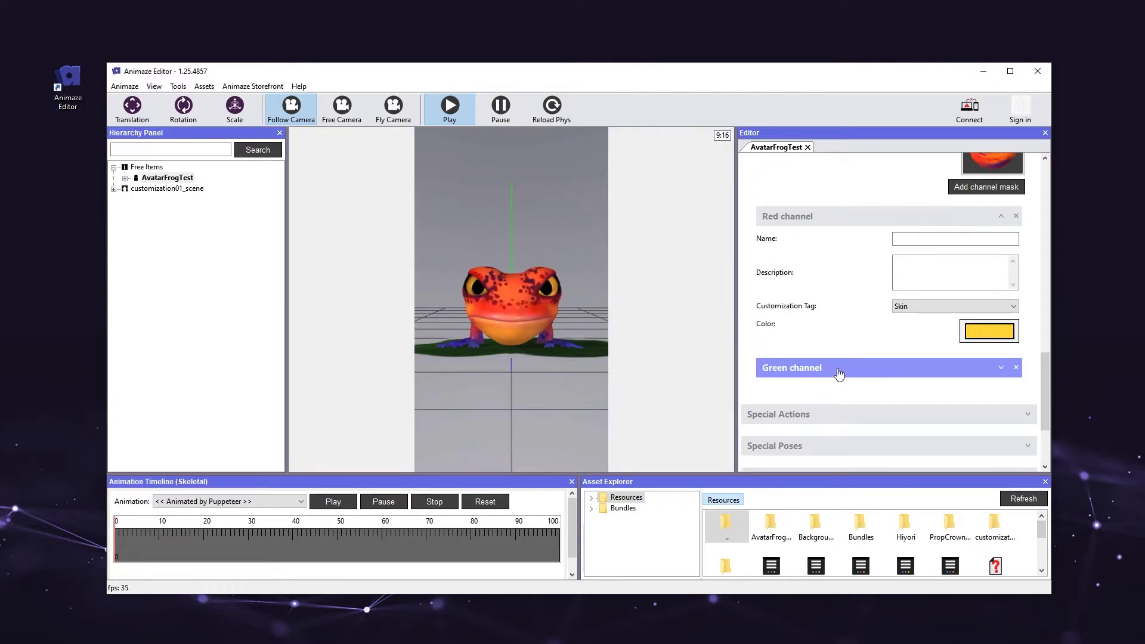
- Set the Green channel's color to dark blue (ARGB FF24319D) and its customization tag to Skin
left_click(838, 374)
scroll(944, 403, "down", 3)
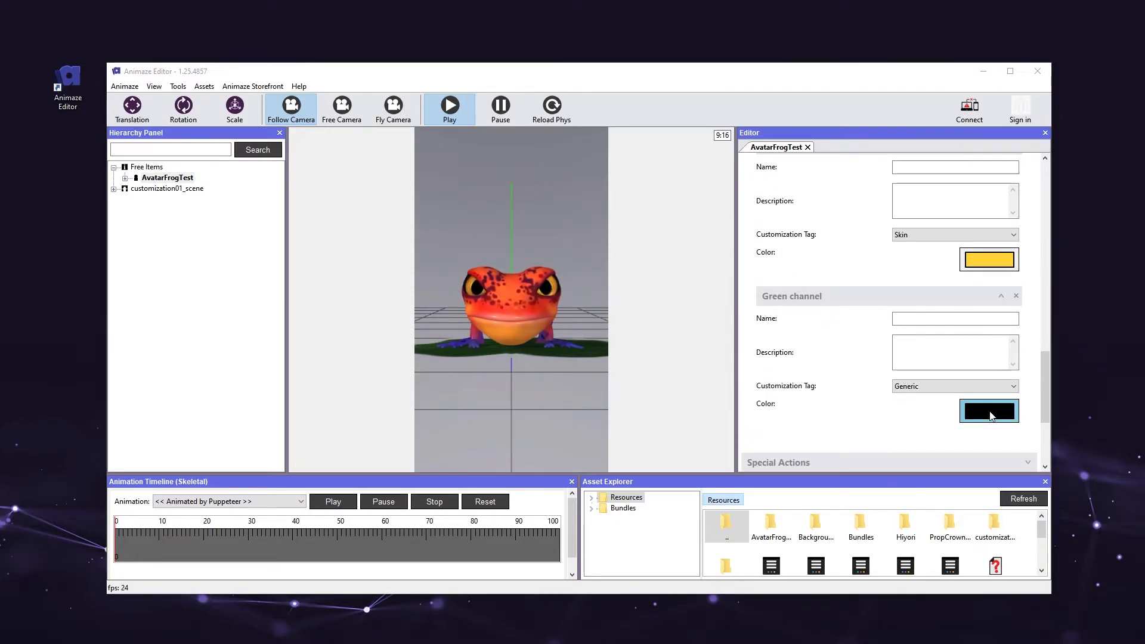
left_click(982, 412)
left_click(1031, 485)
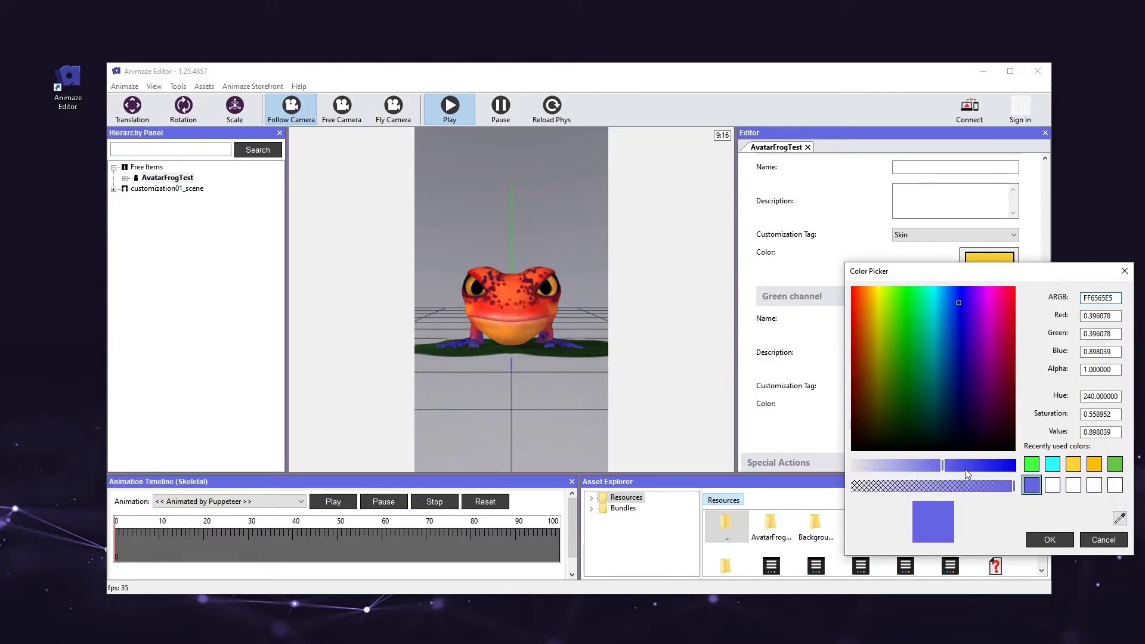
left_click_drag(965, 470, 976, 468)
left_click_drag(958, 334, 958, 350)
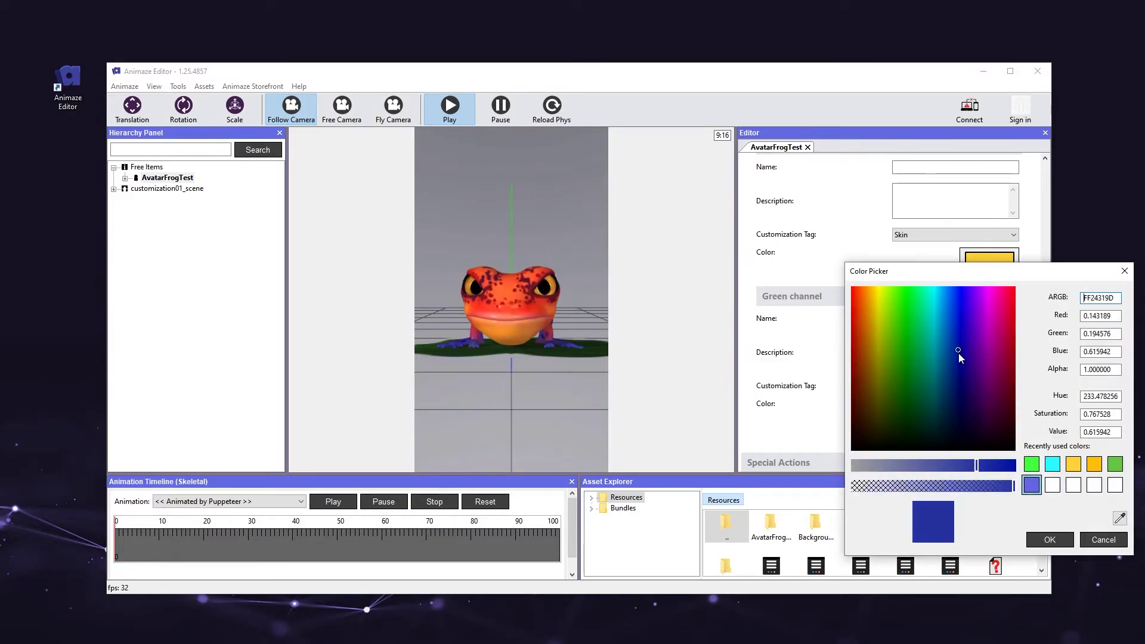
left_click(1048, 540)
left_click(984, 386)
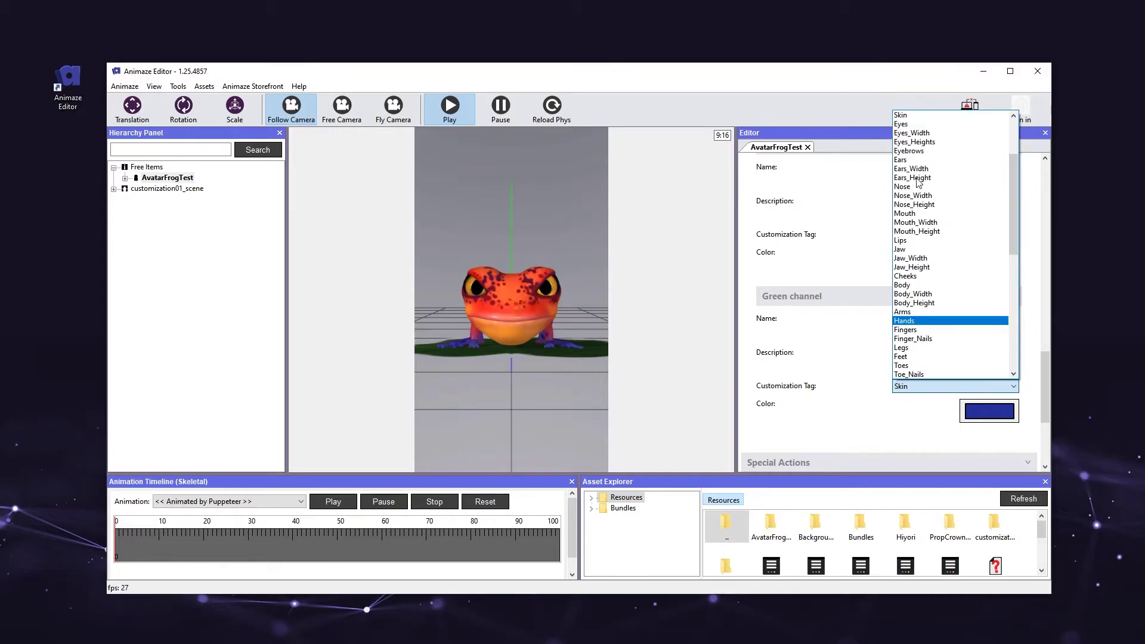
left_click(900, 114)
- Add a channel mask targeting the Blue channel to the color customization
scroll(879, 270, "up", 3)
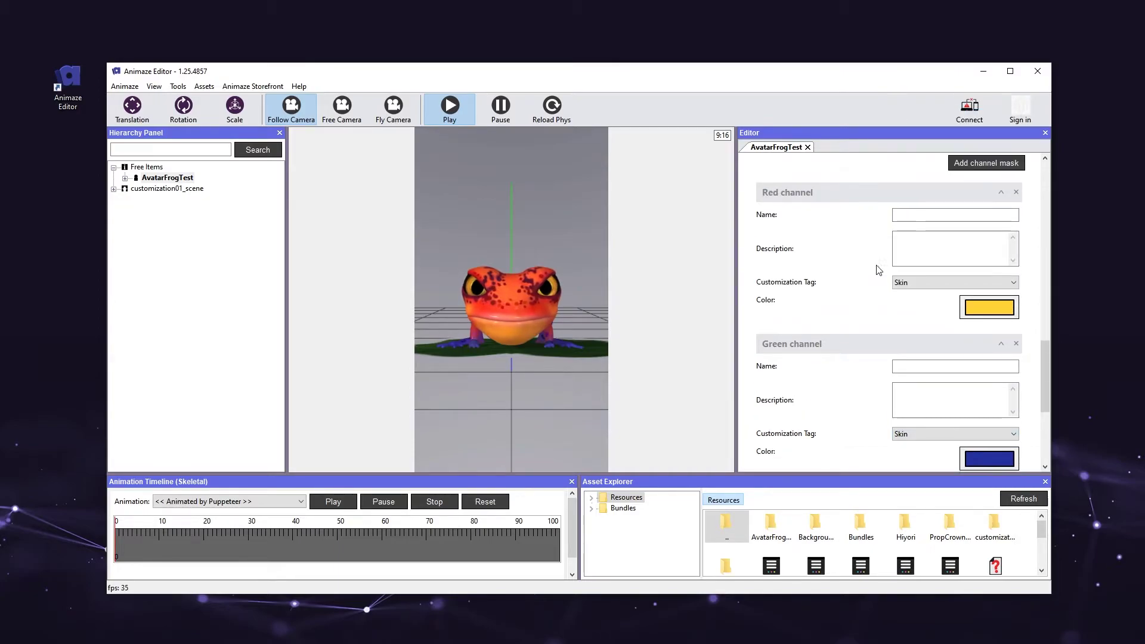
scroll(879, 270, "up", 2)
left_click(973, 241)
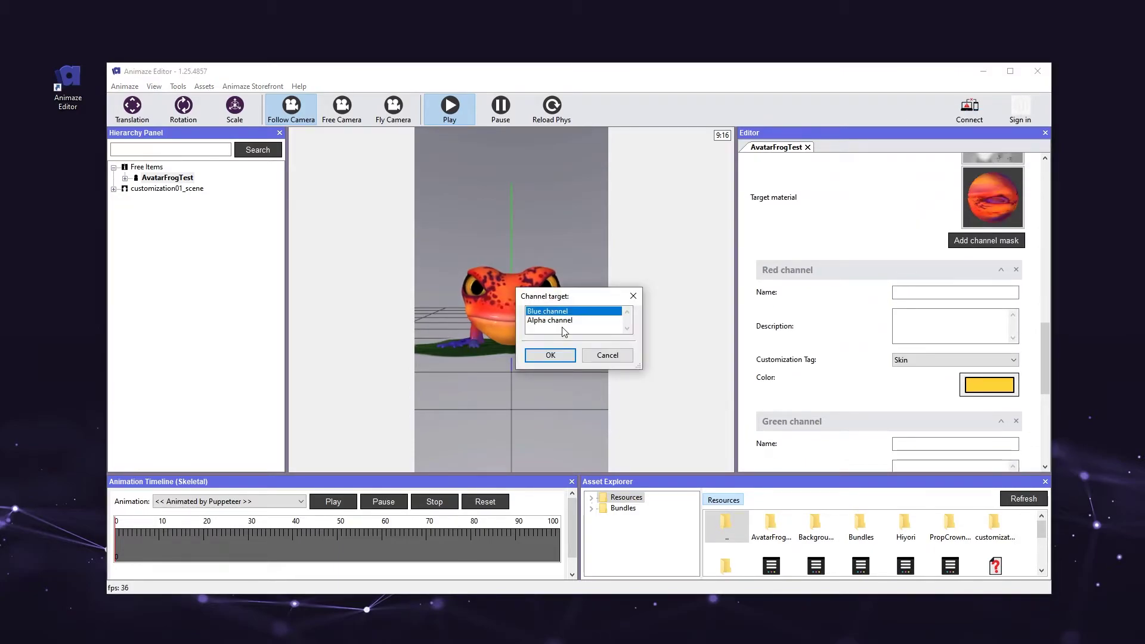
left_click(549, 355)
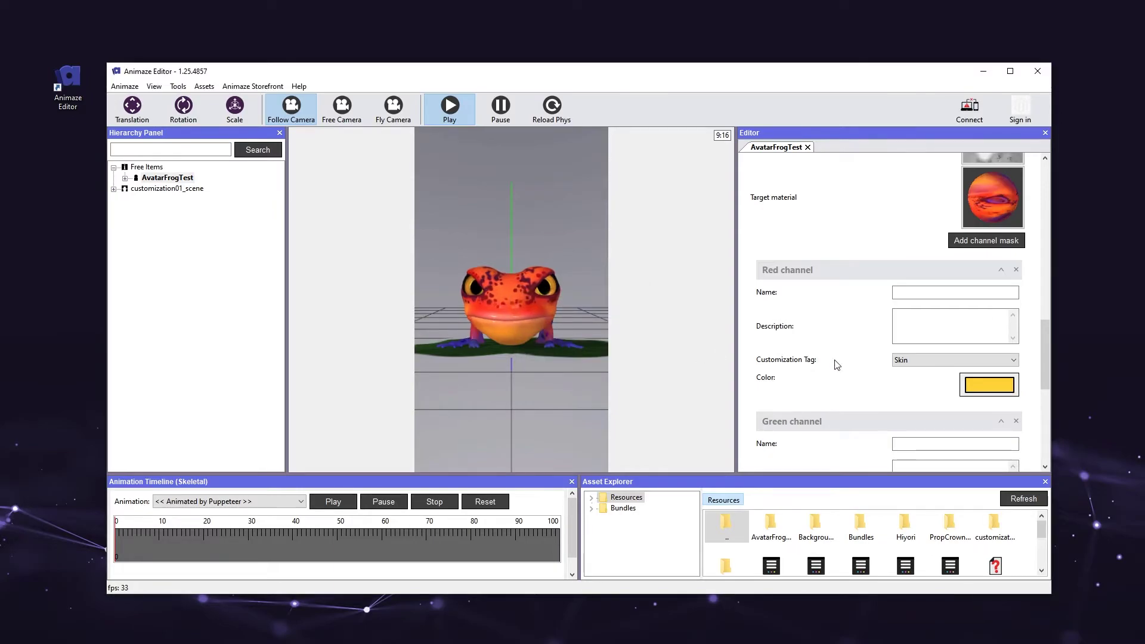
- Set the Blue channel's color to muted green (ARGB FF5D8A51) and its customization tag to Skin
scroll(837, 365, "down", 4)
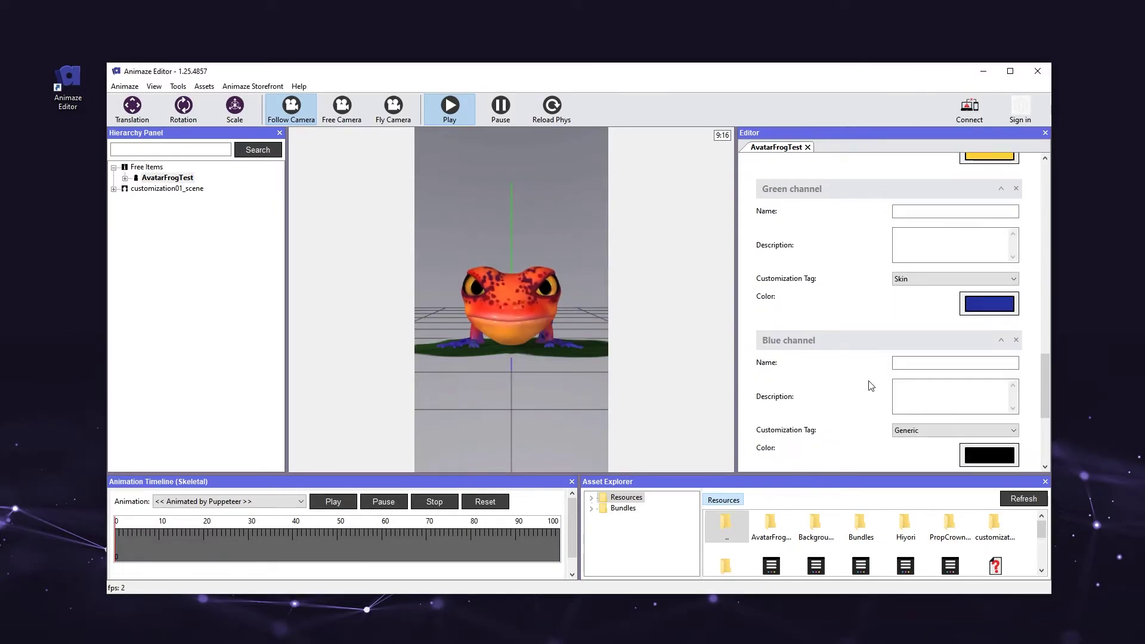
scroll(871, 386, "down", 3)
left_click(986, 361)
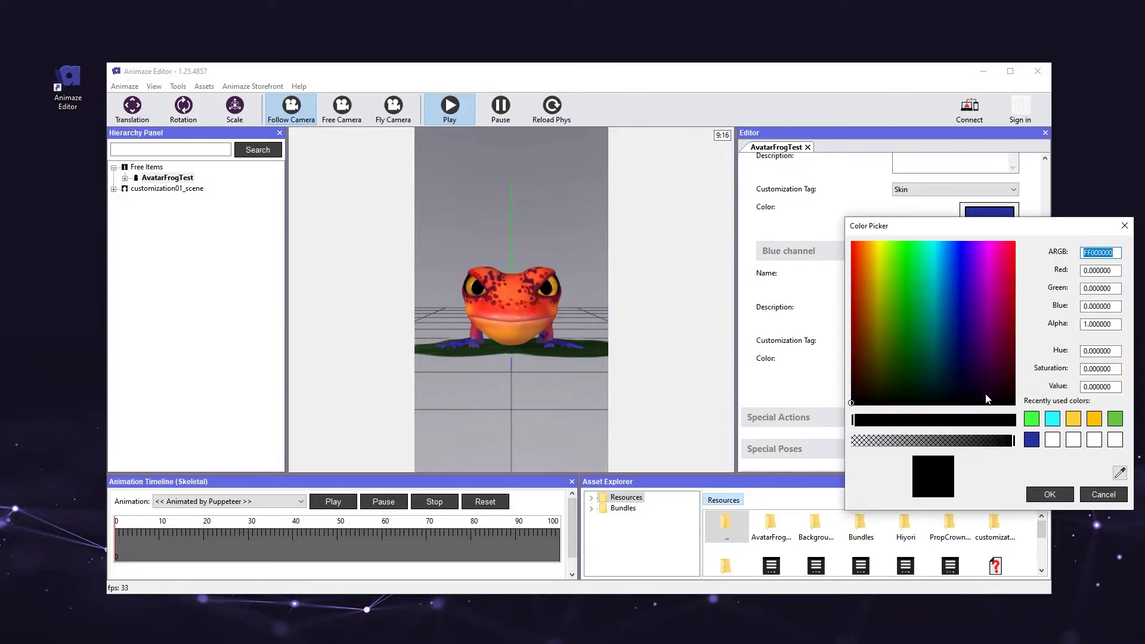
left_click(1115, 418)
left_click(899, 317)
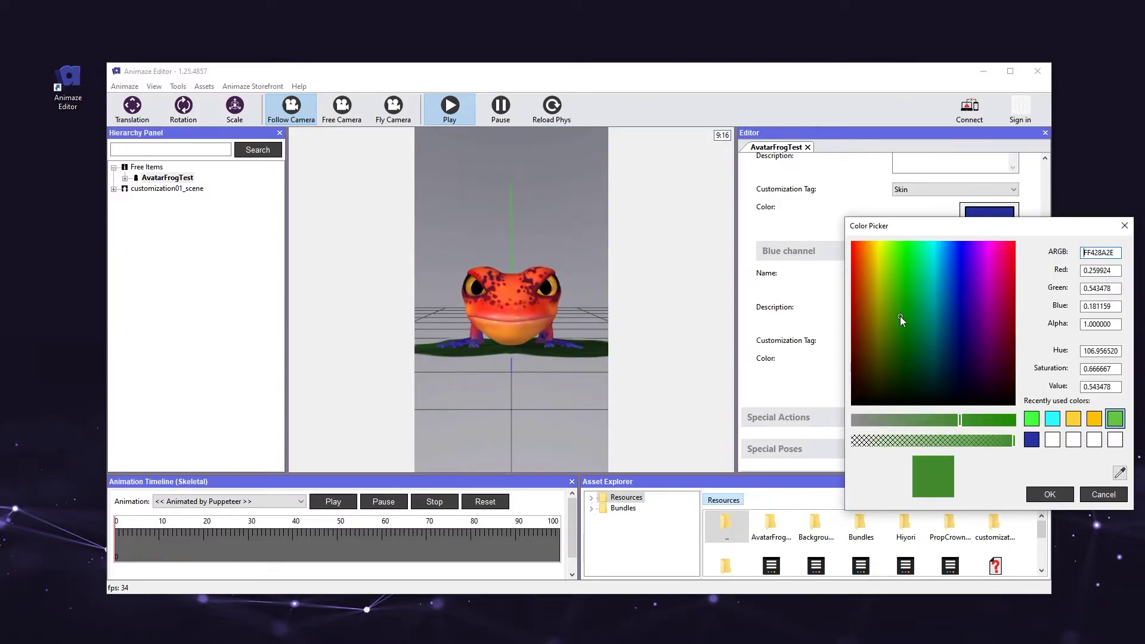
left_click(910, 421)
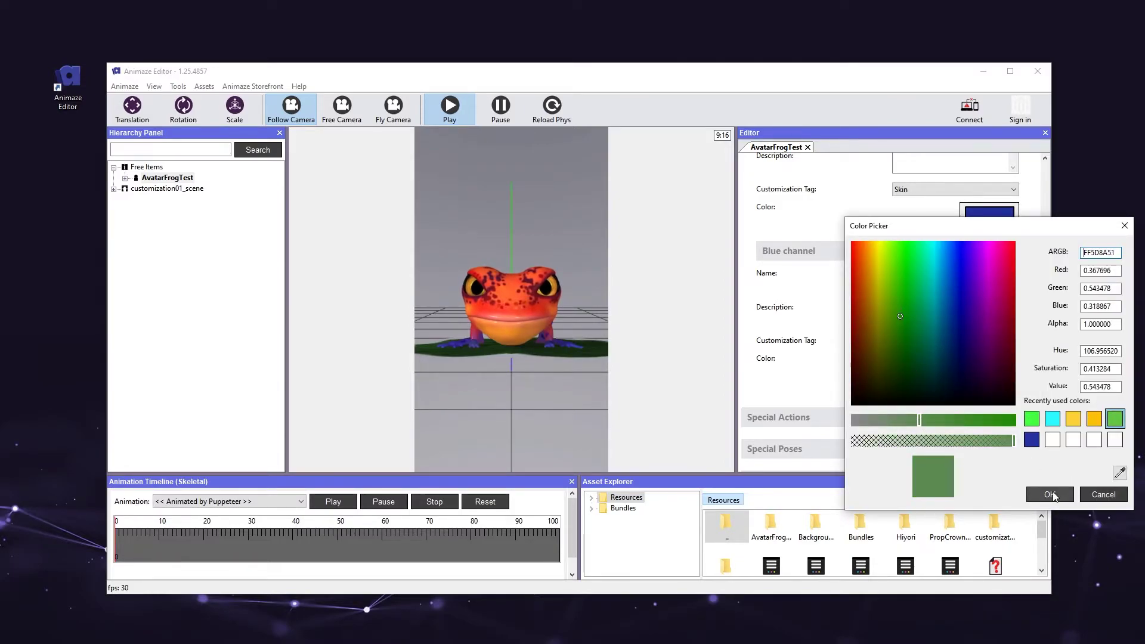
left_click(1049, 495)
left_click(954, 339)
scroll(930, 477, "up", 5)
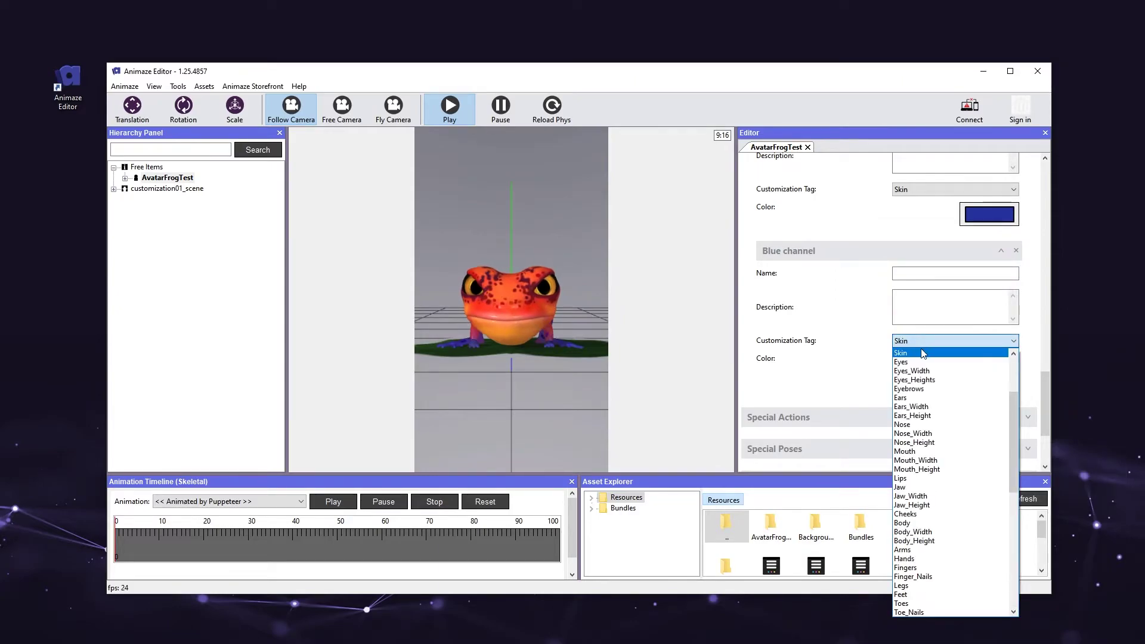
left_click(909, 360)
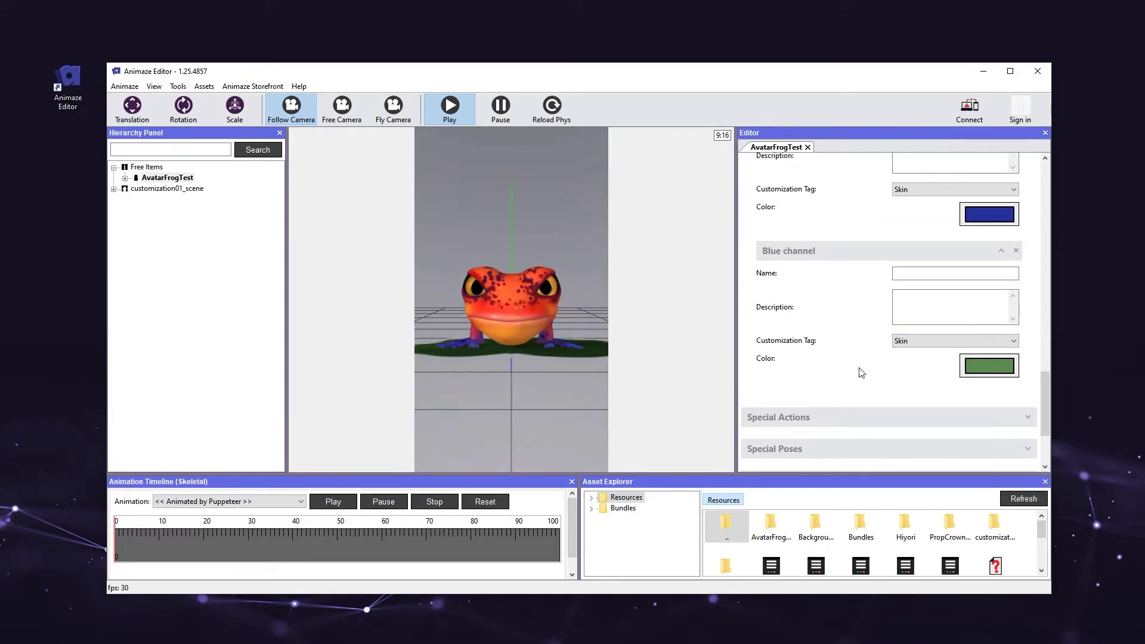
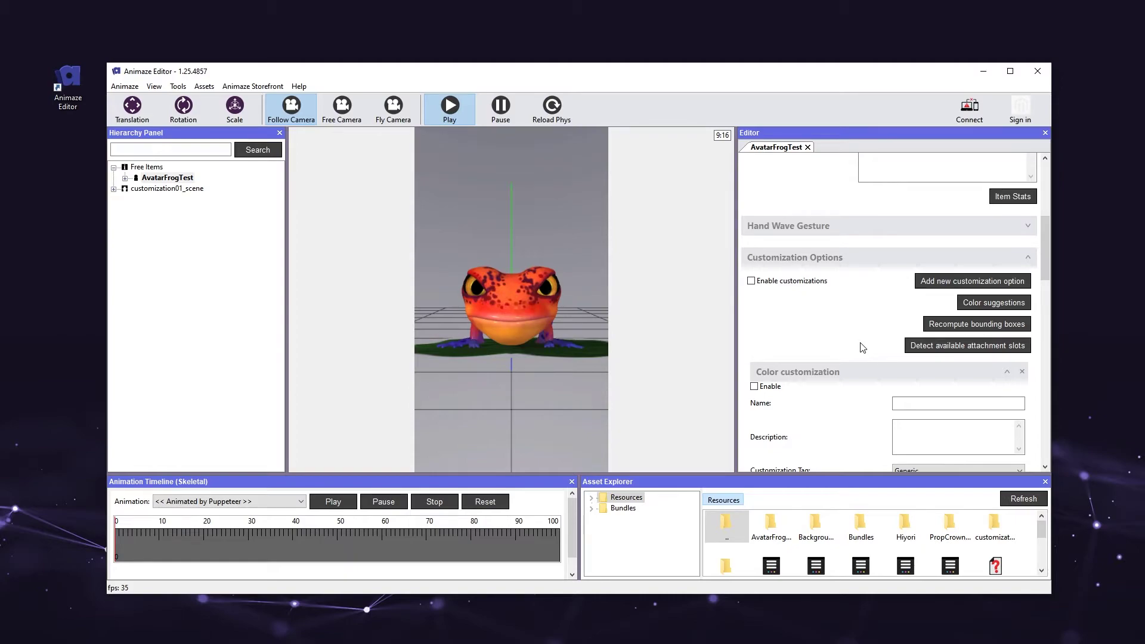
- Add a new Animation customization option to the avatar
left_click(950, 285)
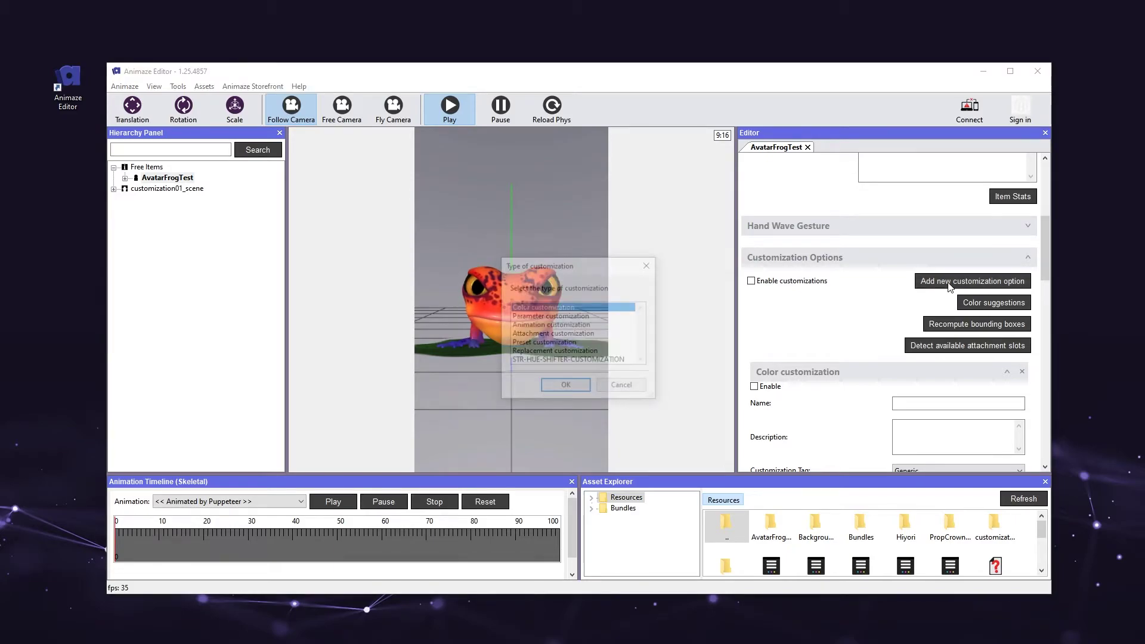
left_click_drag(617, 269, 740, 269)
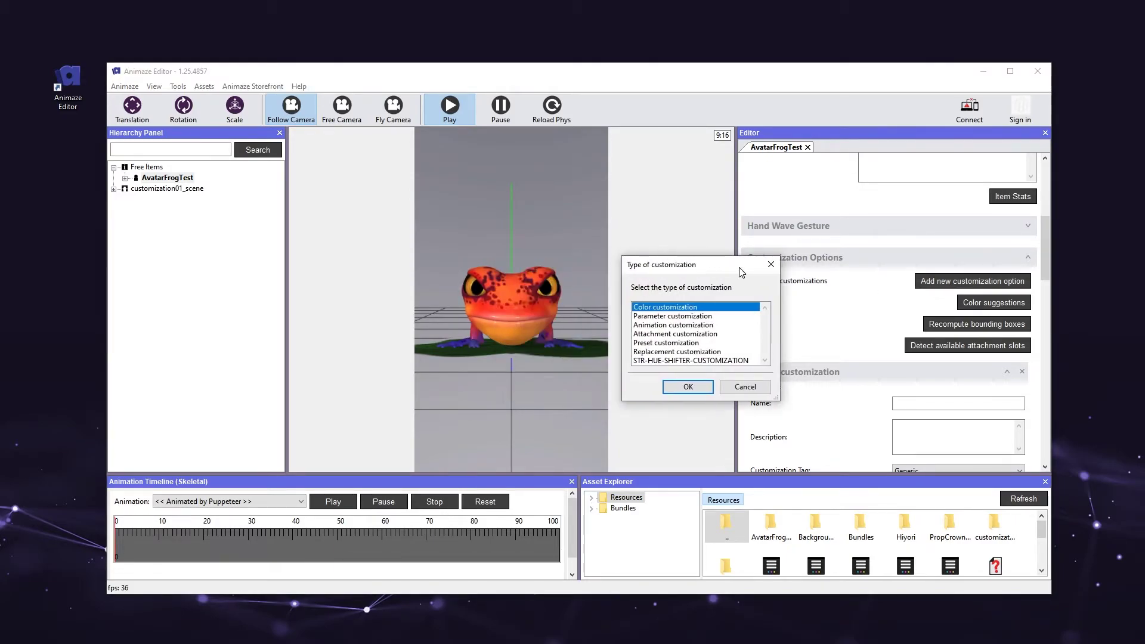
left_click(672, 325)
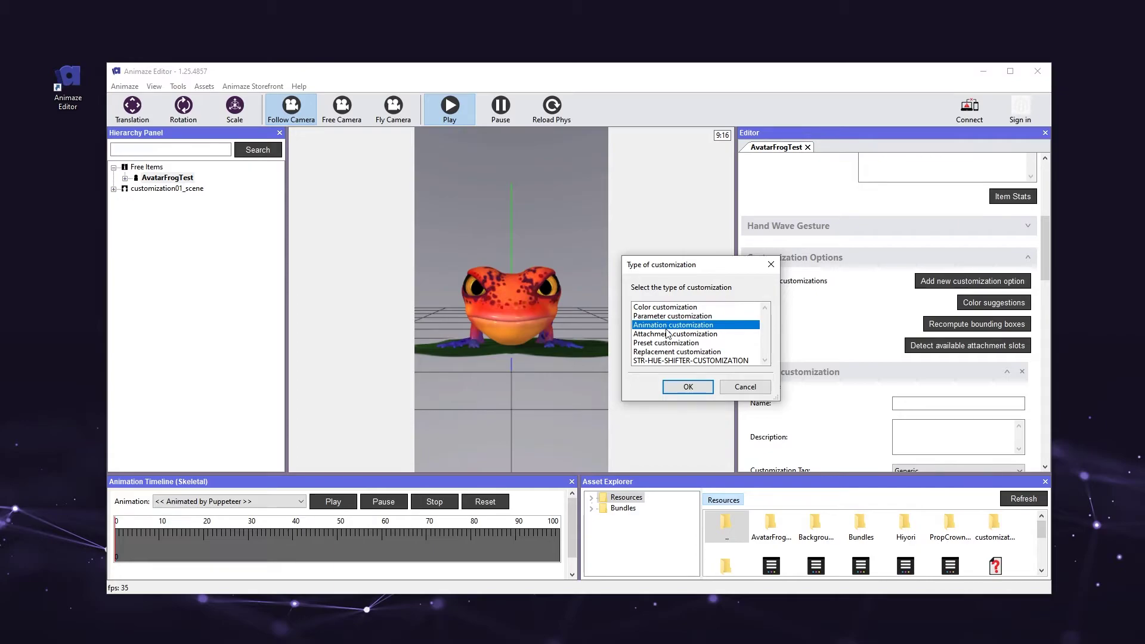
left_click(688, 386)
- Collapse the Blue, Green and Red channel masks and the color customization that contains them
scroll(842, 427, "down", 1)
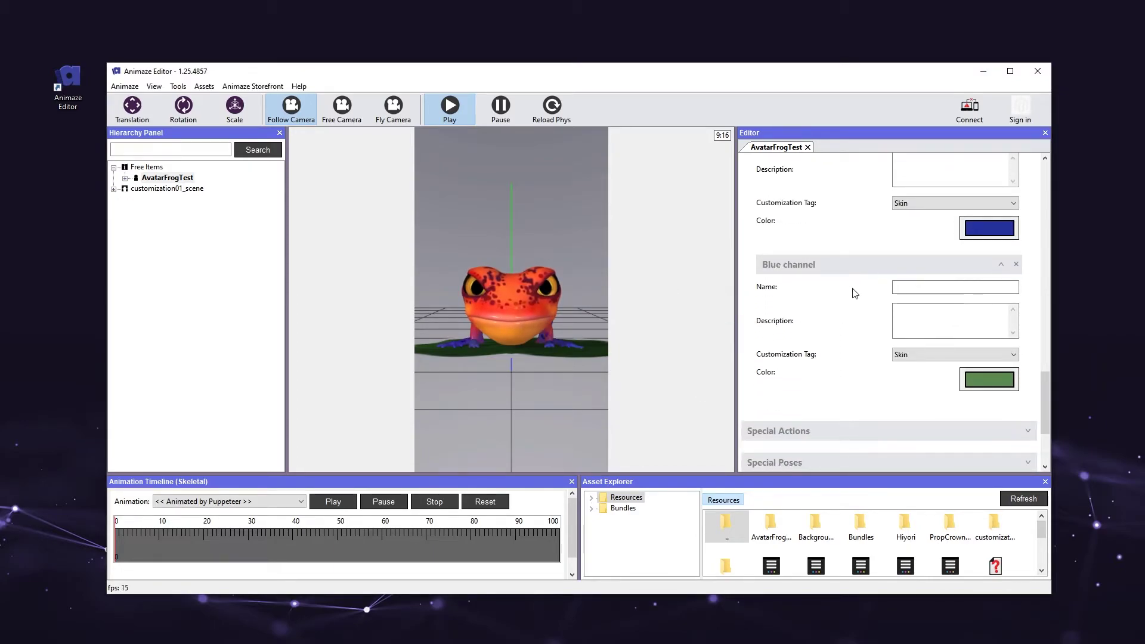
left_click(838, 261)
scroll(837, 315, "up", 2)
scroll(837, 316, "up", 1)
left_click(835, 310)
scroll(833, 312, "up", 3)
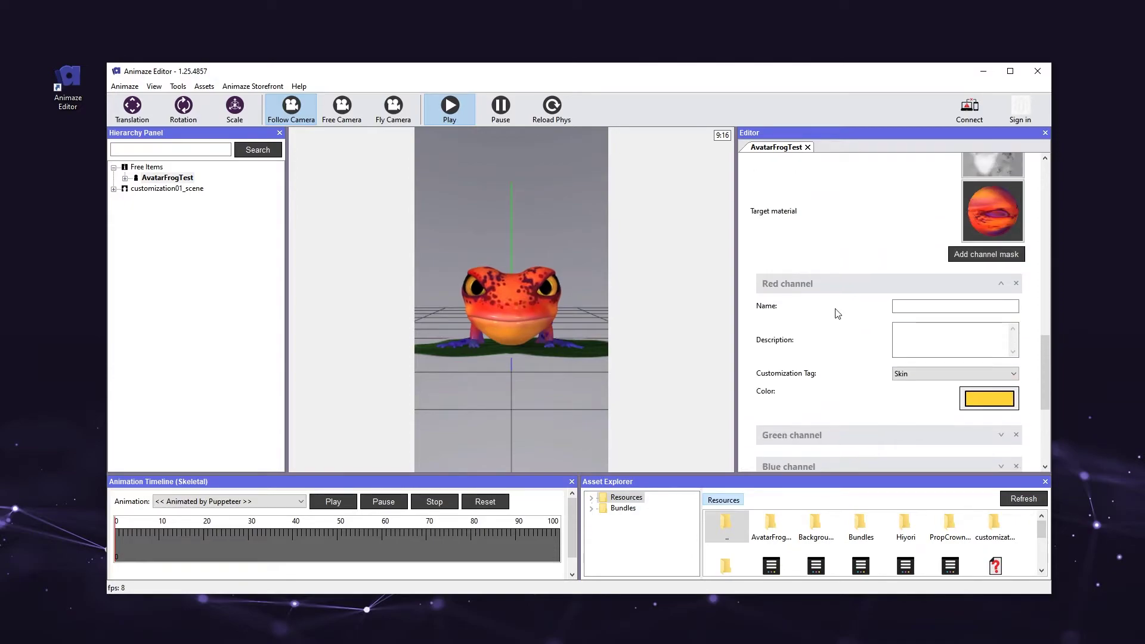
left_click(833, 345)
scroll(831, 352, "up", 1)
scroll(831, 352, "up", 4)
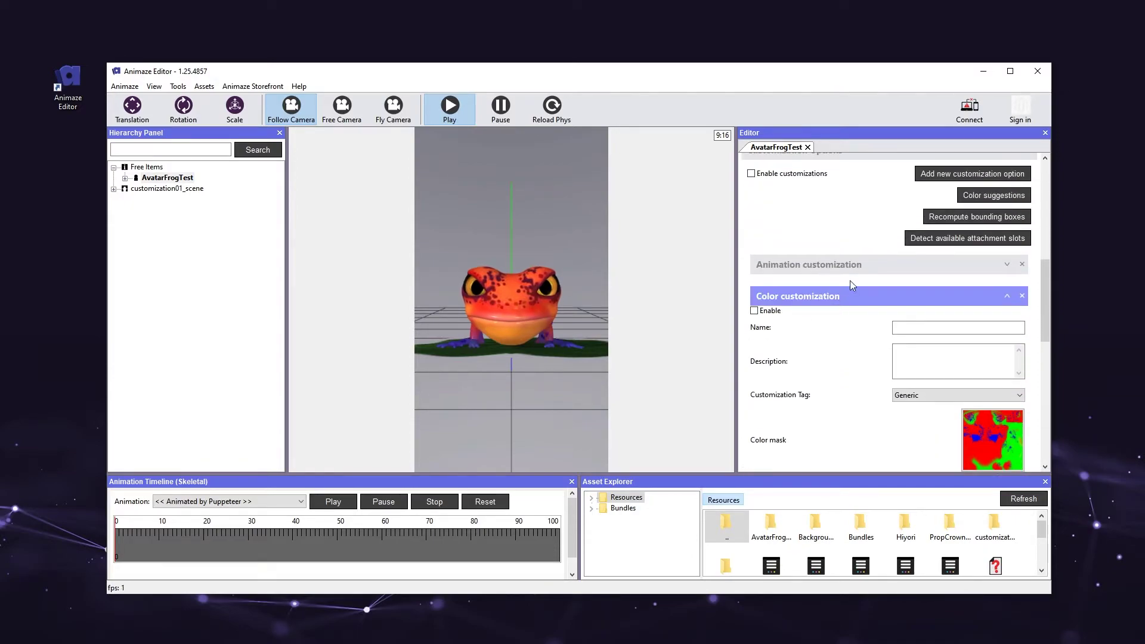
- Expand the animation customization and load ModifyProportions_Head.fbx from the AvatarFrogTest Animations folder as its custom animation
left_click(856, 265)
scroll(865, 310, "down", 1)
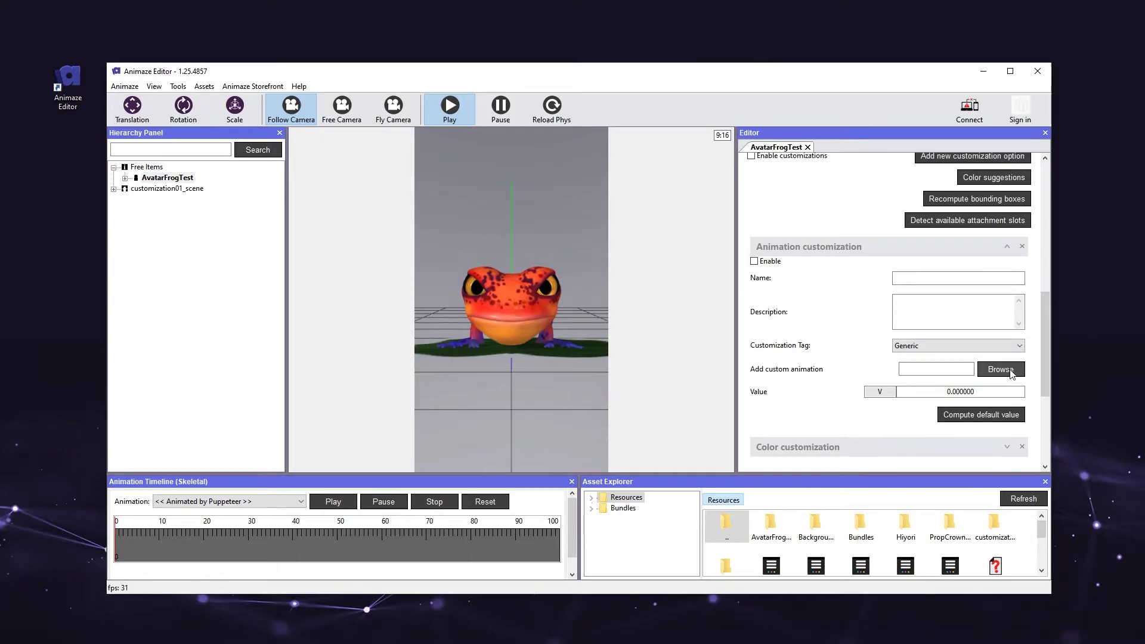
left_click(1000, 370)
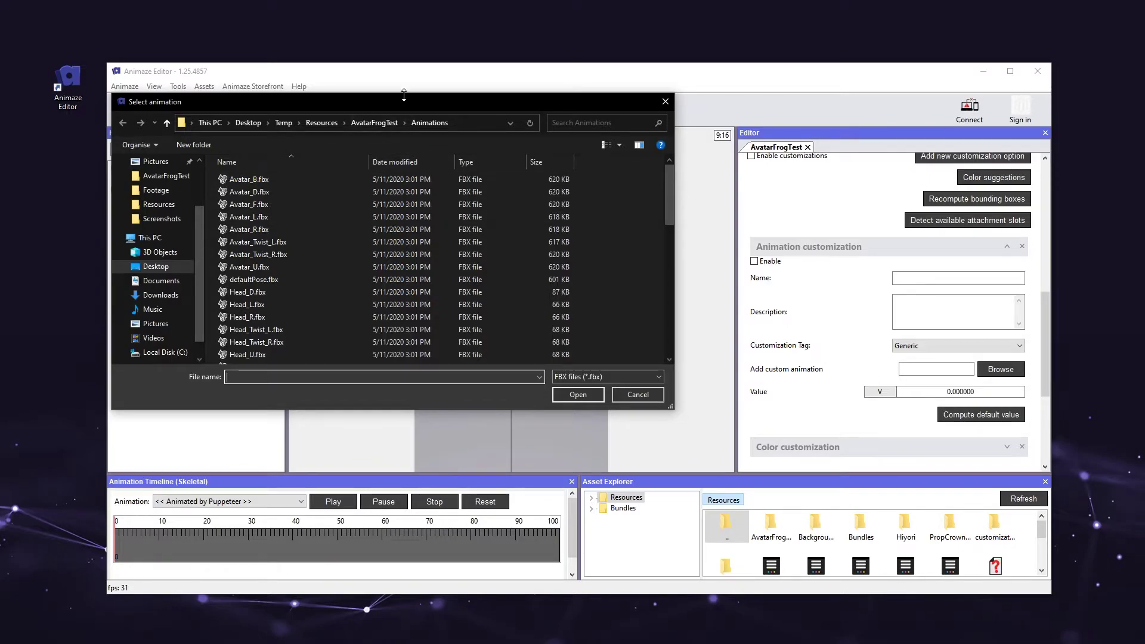
left_click_drag(412, 100, 569, 147)
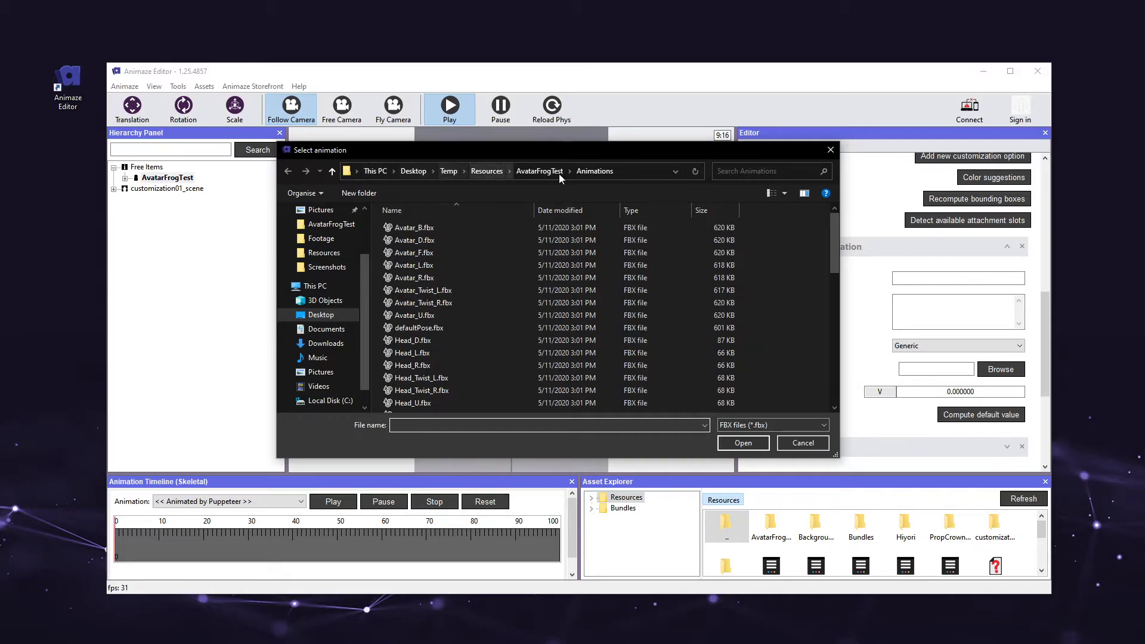
mouse_move(613, 173)
left_mouse_down()
mouse_move(639, 173)
mouse_move(599, 172)
left_mouse_up()
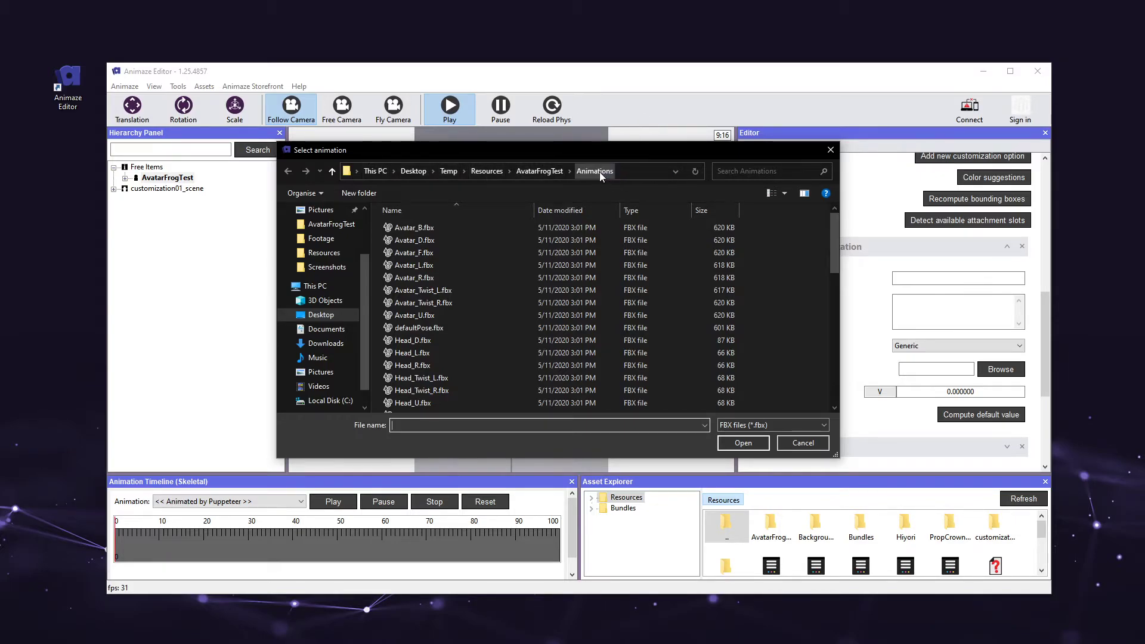
left_click(556, 174)
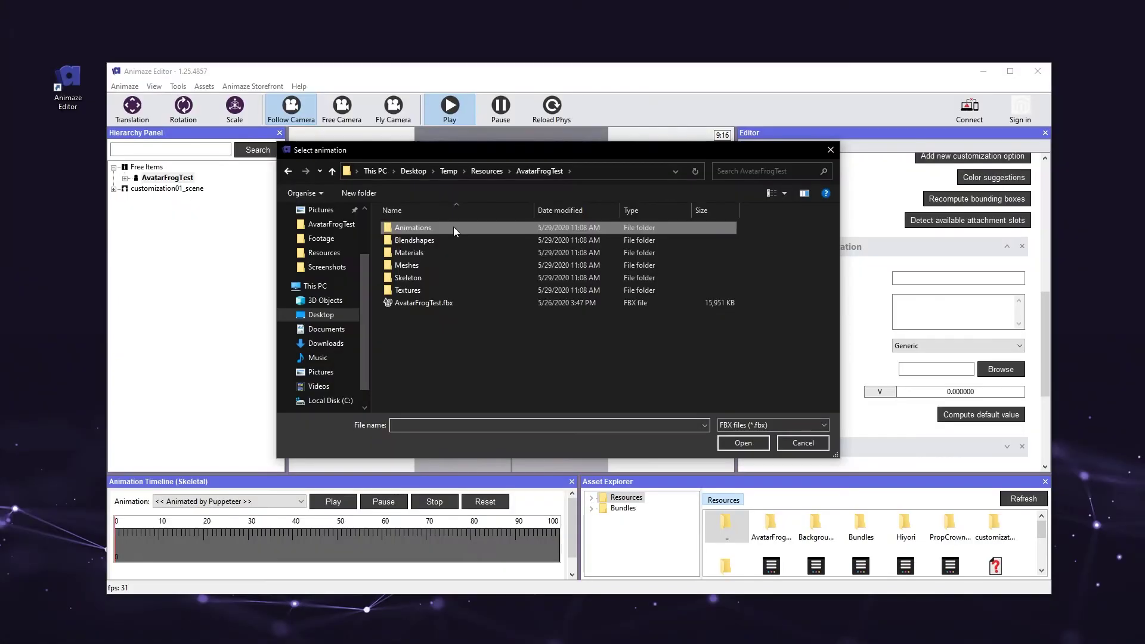
double_click(453, 226)
left_click(447, 239)
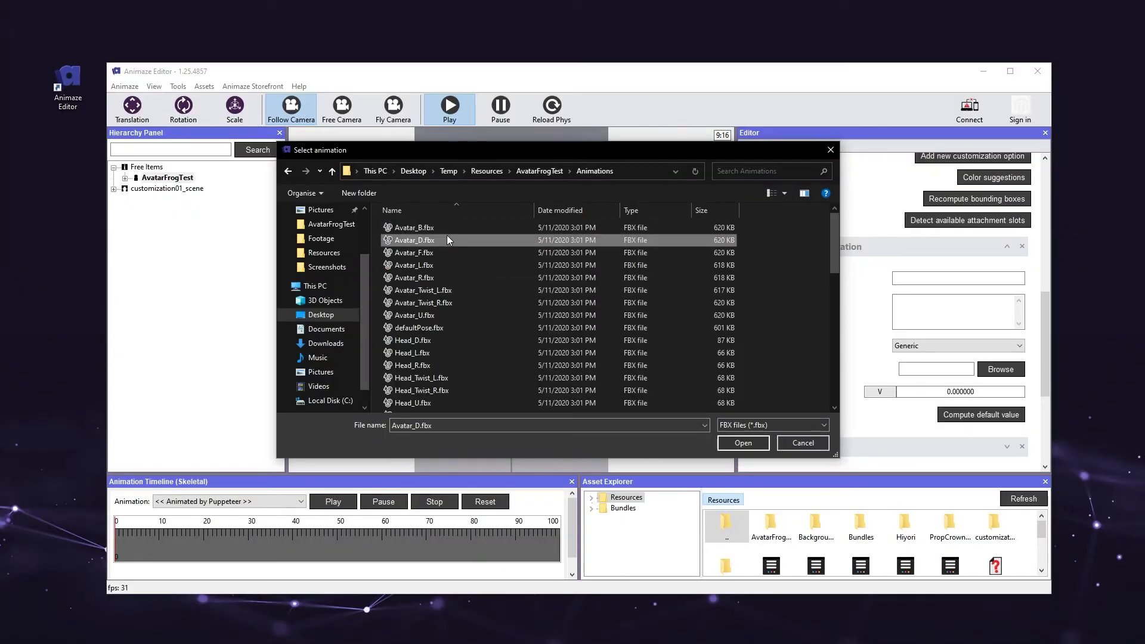
scroll(447, 238, "down", 5)
left_click(448, 237)
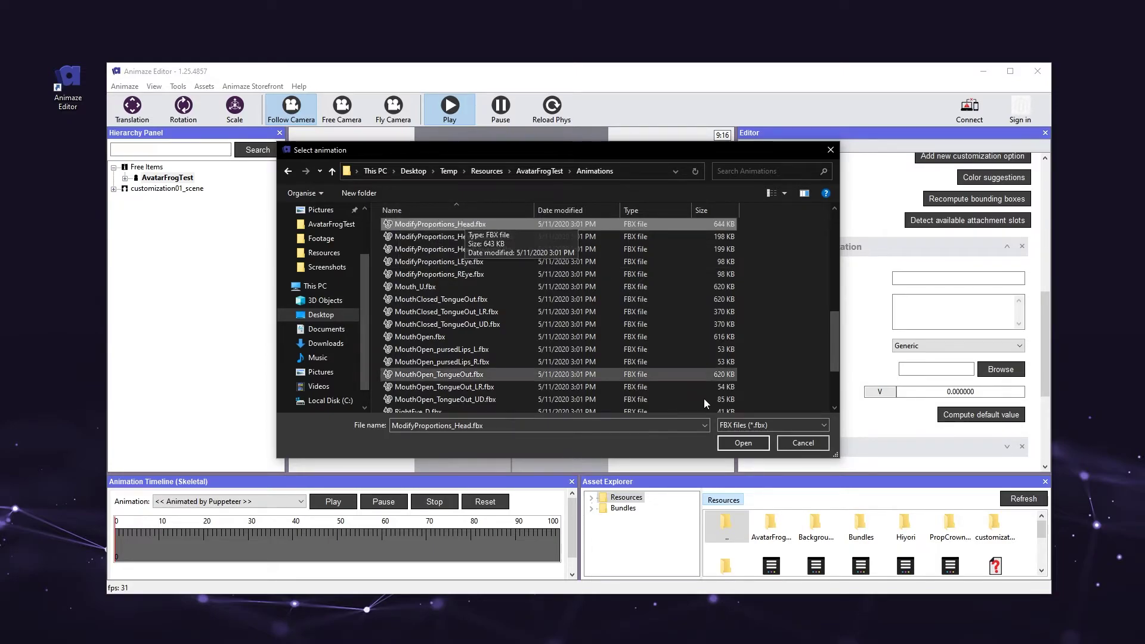
left_click(743, 443)
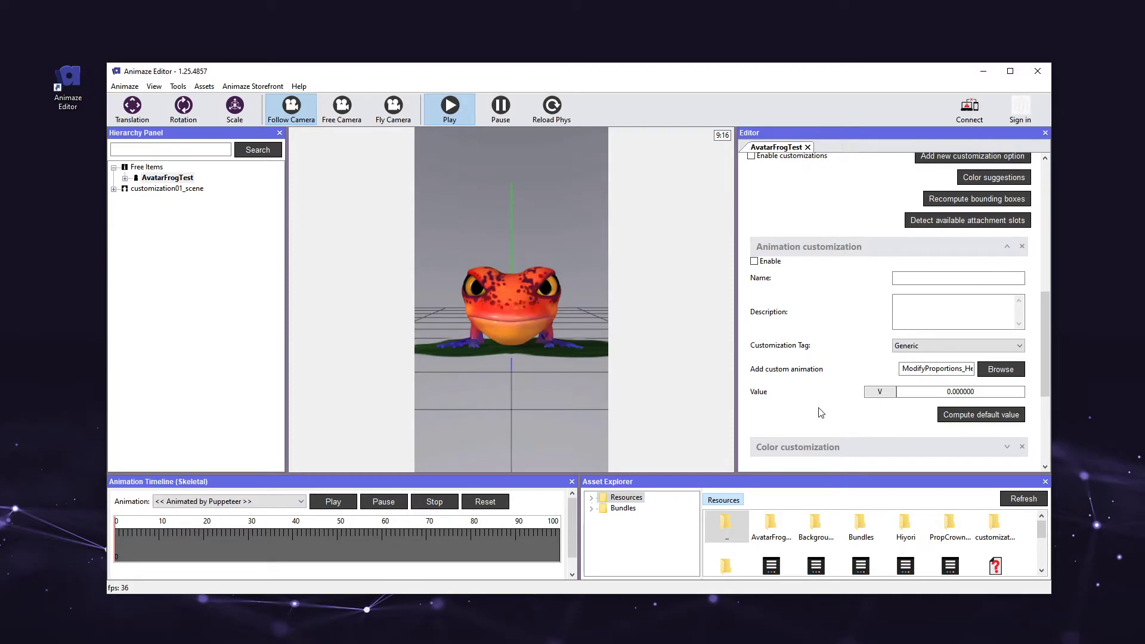
- Compute the default value for the animation customization
left_click(948, 415)
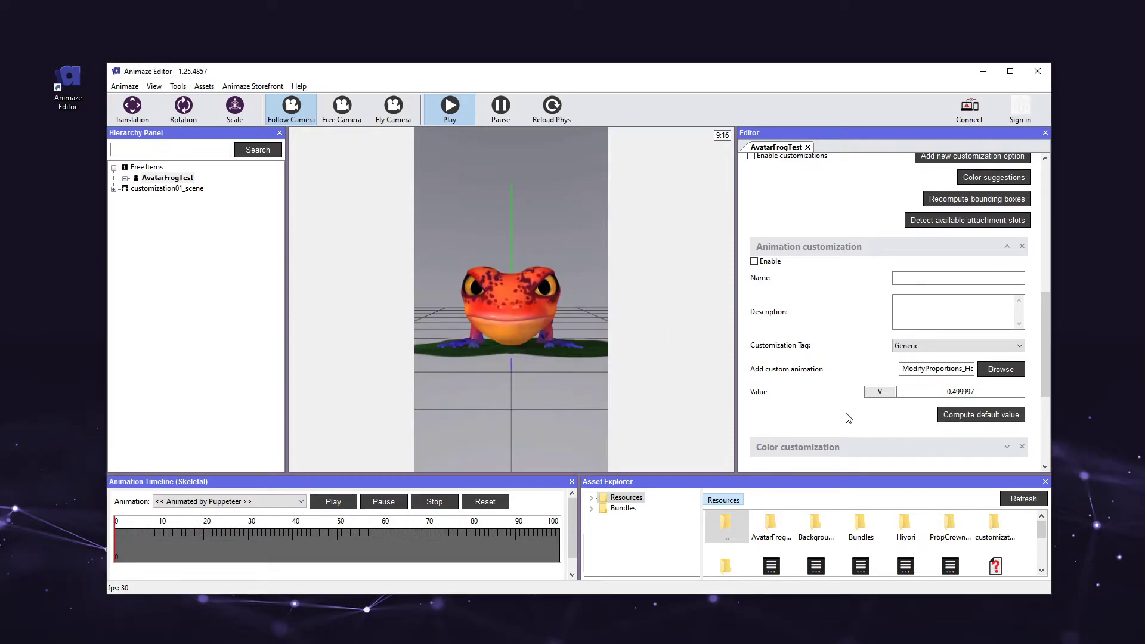
left_click(931, 390)
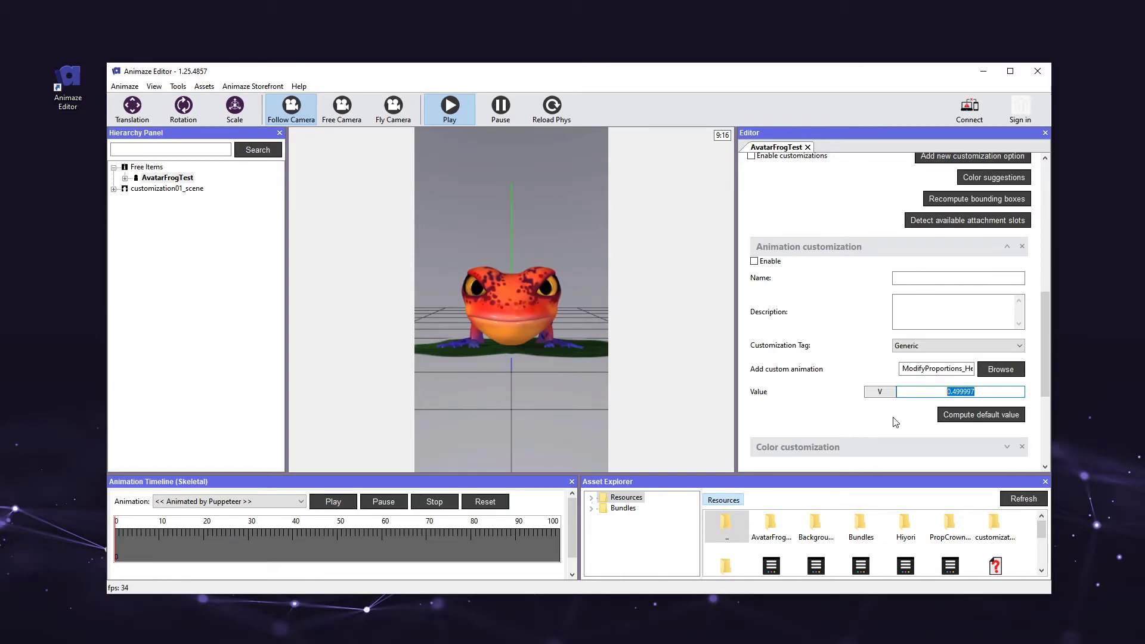
key("End")
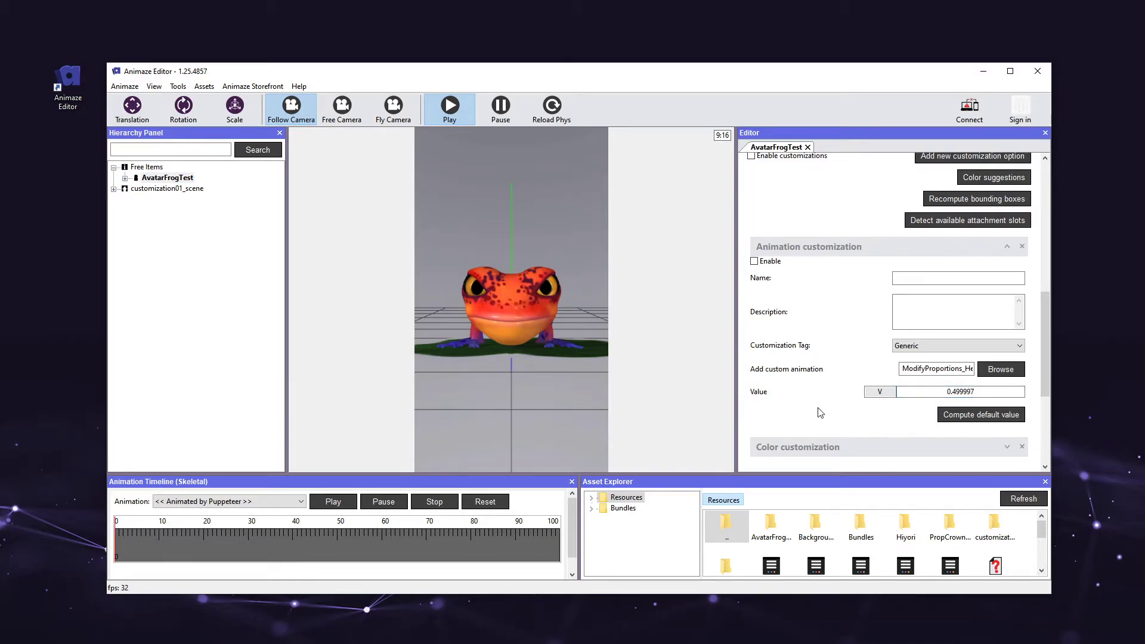
- Detect the avatar's available attachment slots and collapse the animation customization
scroll(820, 413, "up", 3)
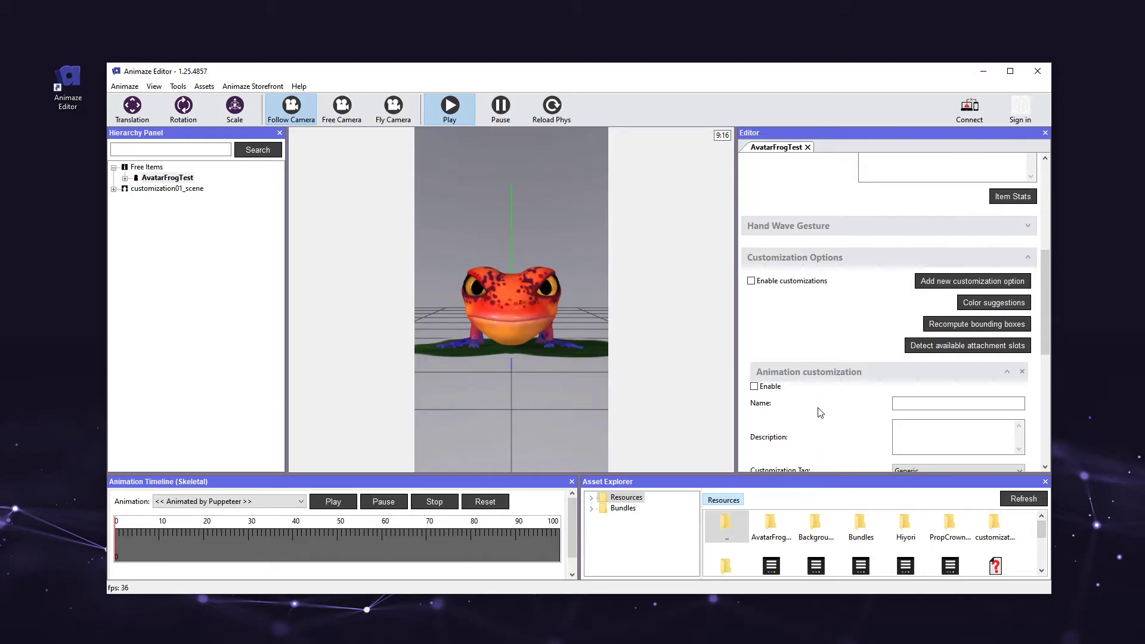
left_click_drag(466, 222, 552, 184)
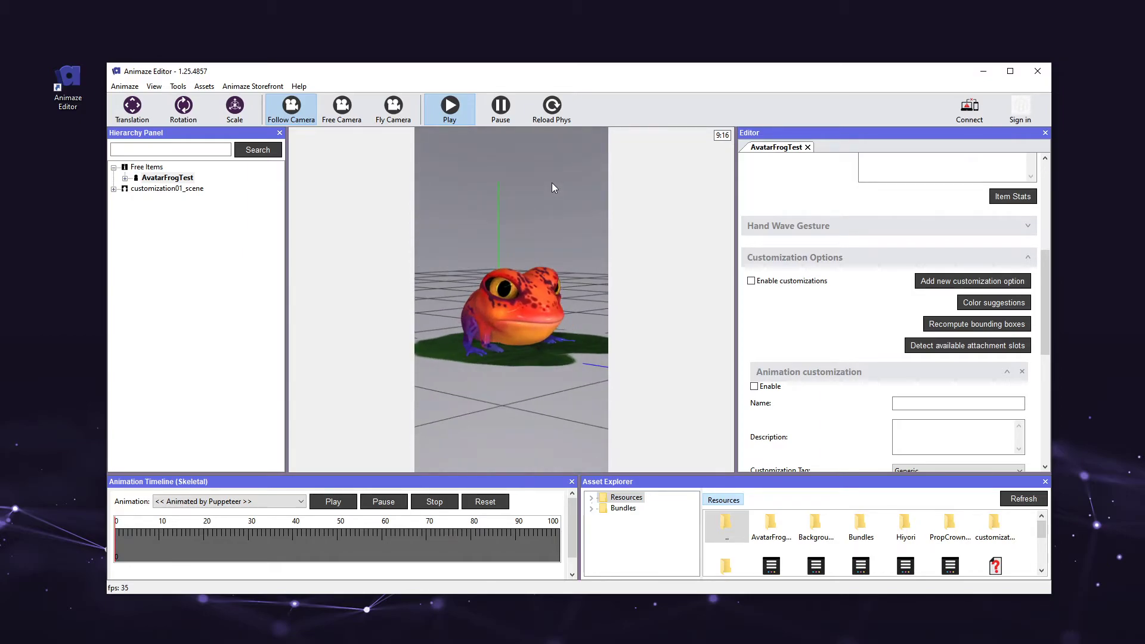
scroll(824, 324, "down", 3)
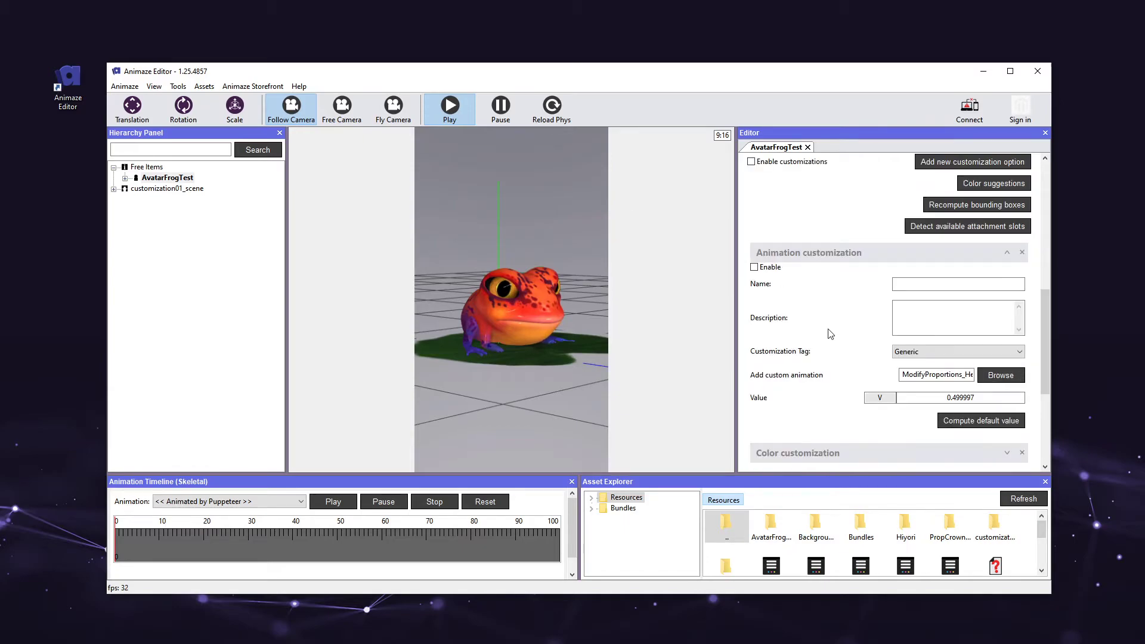
scroll(915, 308, "up", 3)
scroll(963, 305, "down", 1)
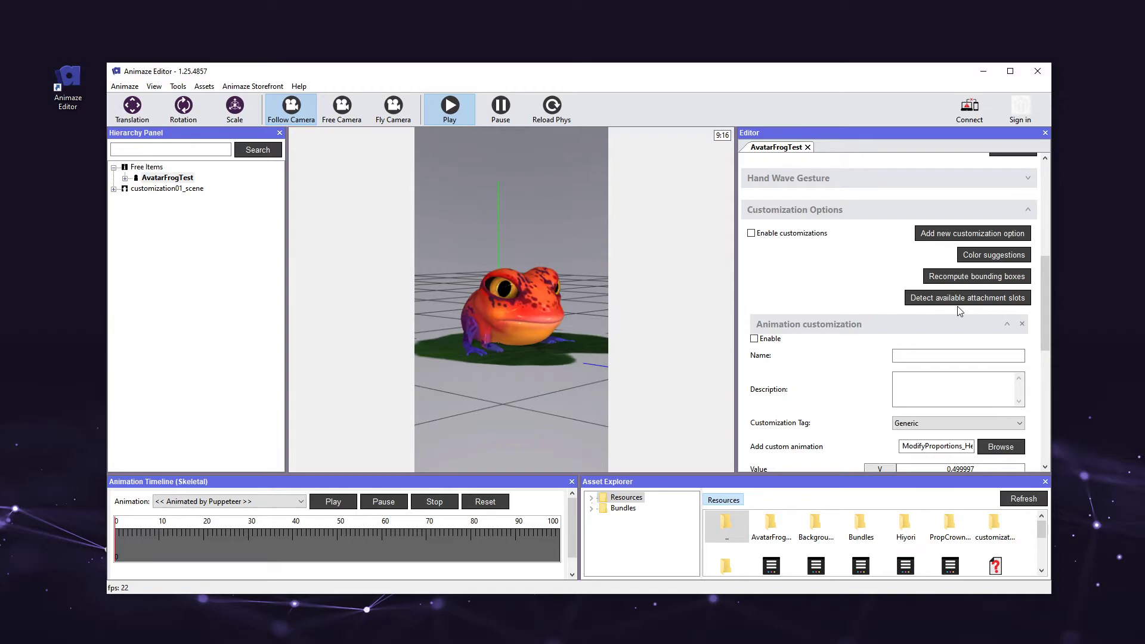
left_click(937, 324)
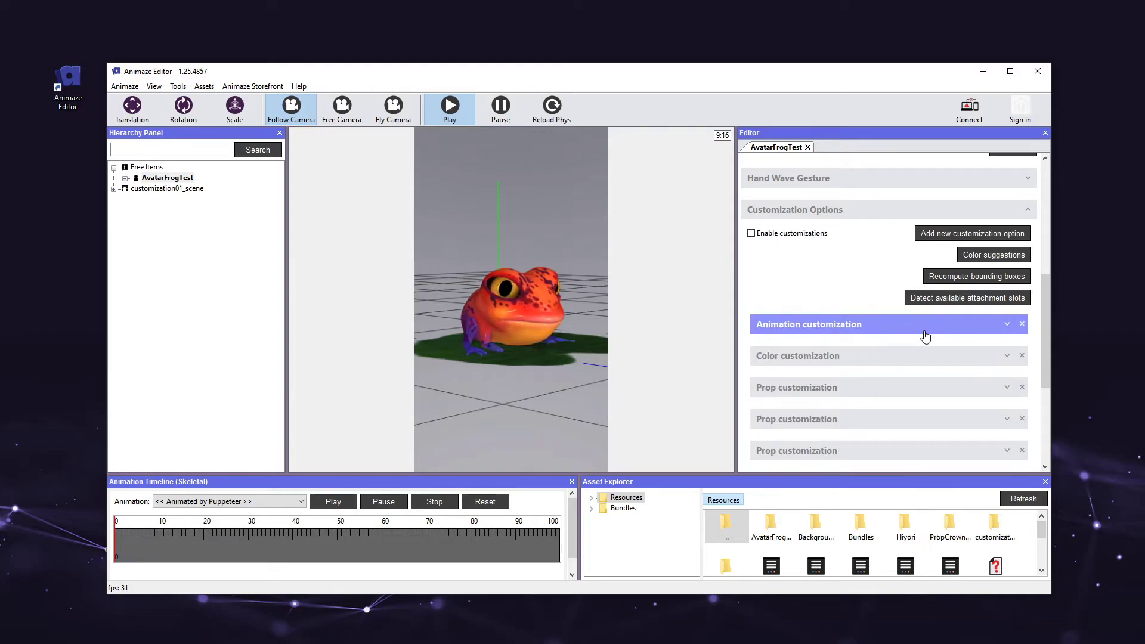
scroll(899, 353, "down", 1)
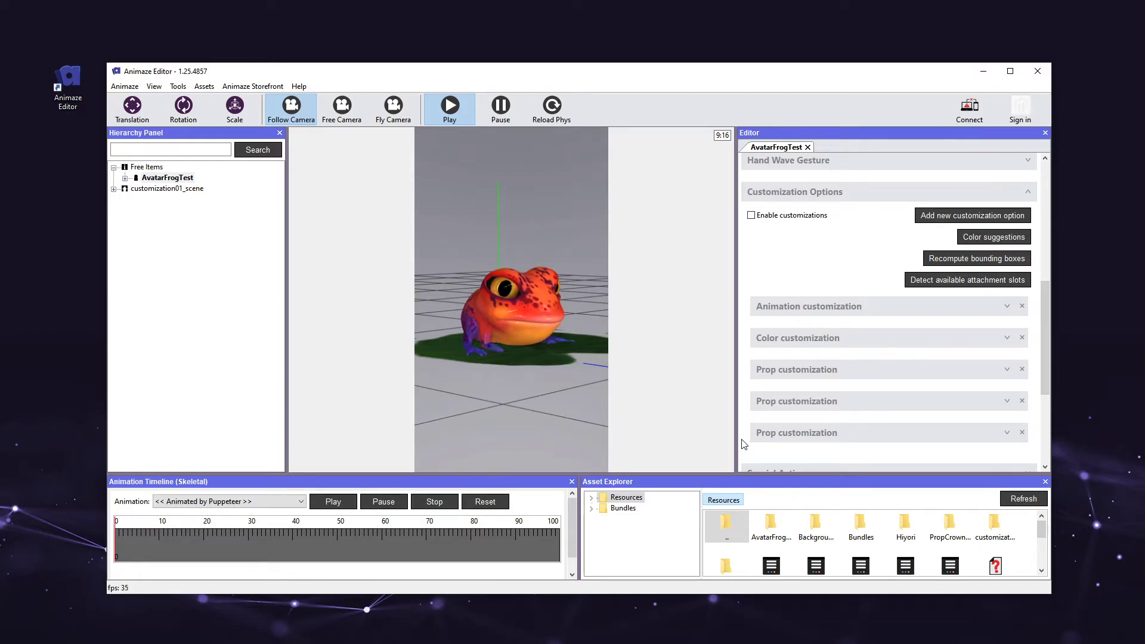
- Set the customization tag of the BipHat_Prop prop customization to Hat and collapse its section
left_click(761, 378)
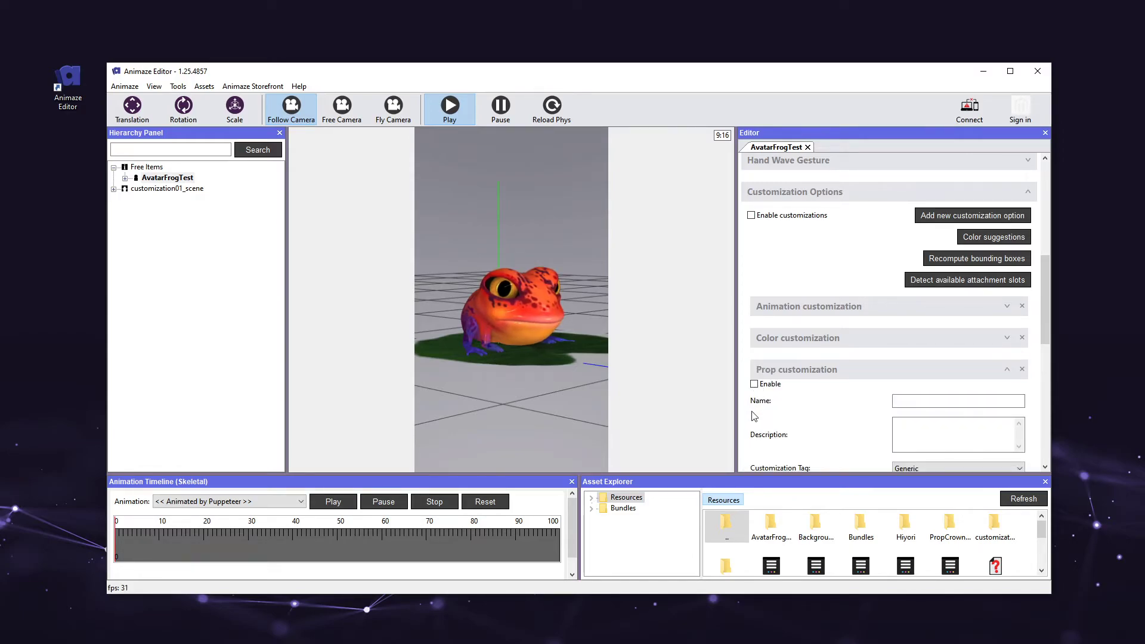
scroll(753, 416, "down", 2)
scroll(753, 416, "down", 2)
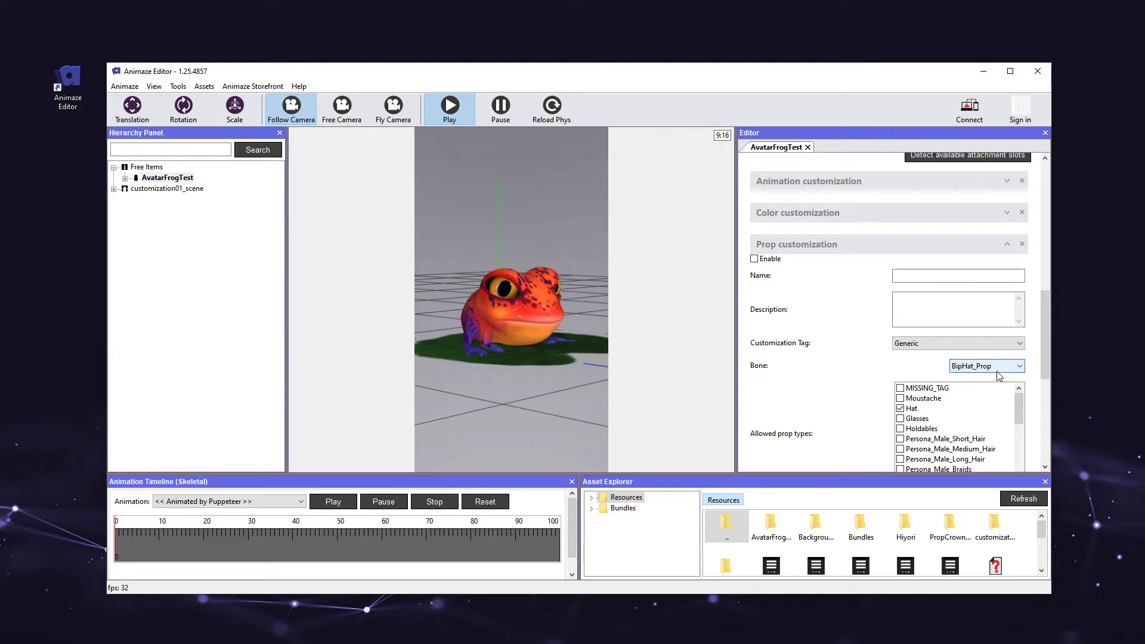
left_click(923, 345)
key("h")
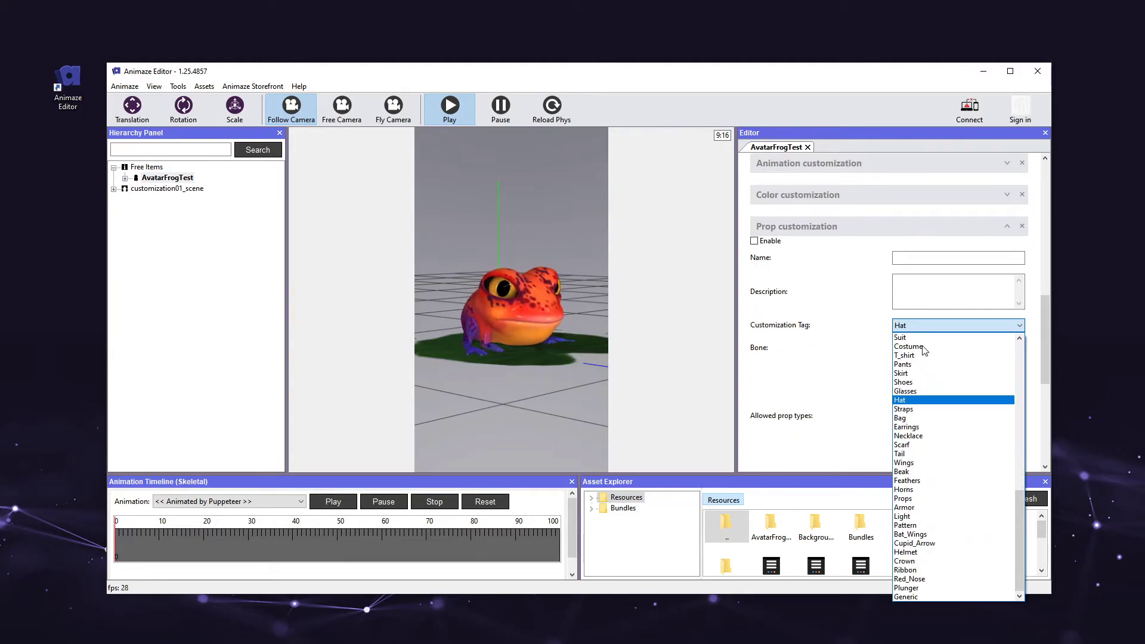
left_click(905, 400)
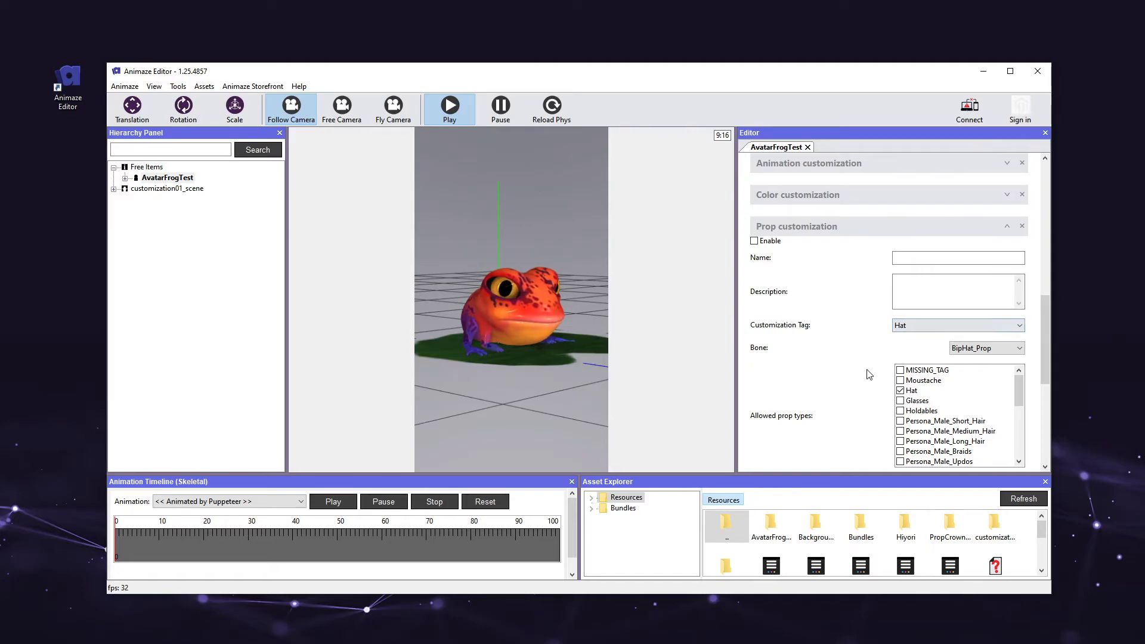
left_click(849, 226)
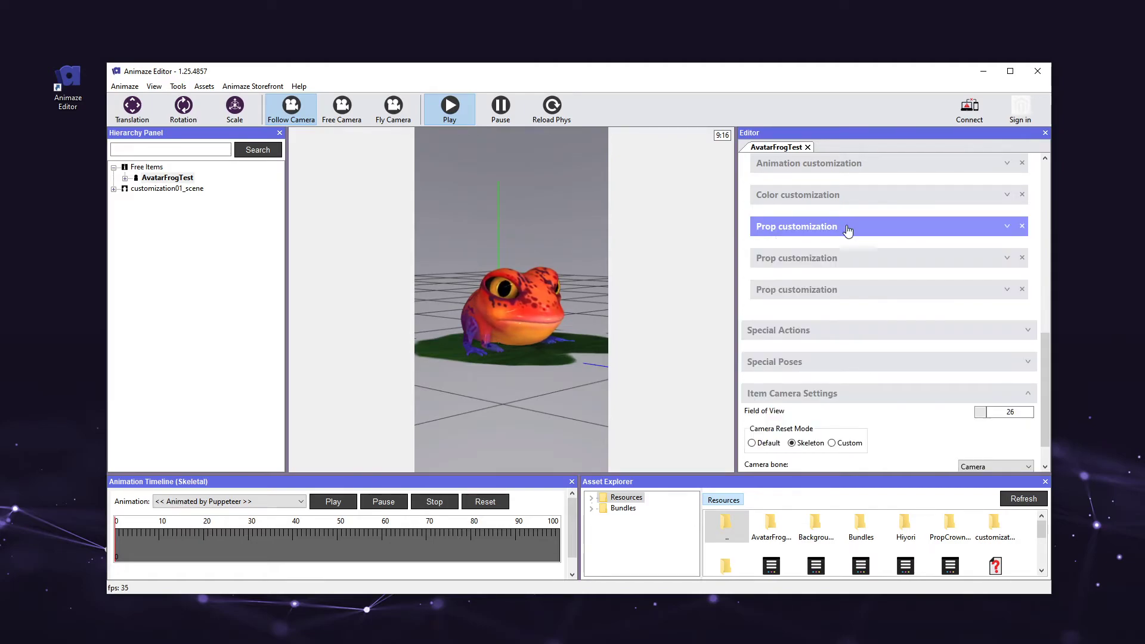
- Set the customization tag of the BipMustache_Prop prop customization to Facial_Hair and collapse its section
left_click(836, 266)
scroll(853, 322, "down", 1)
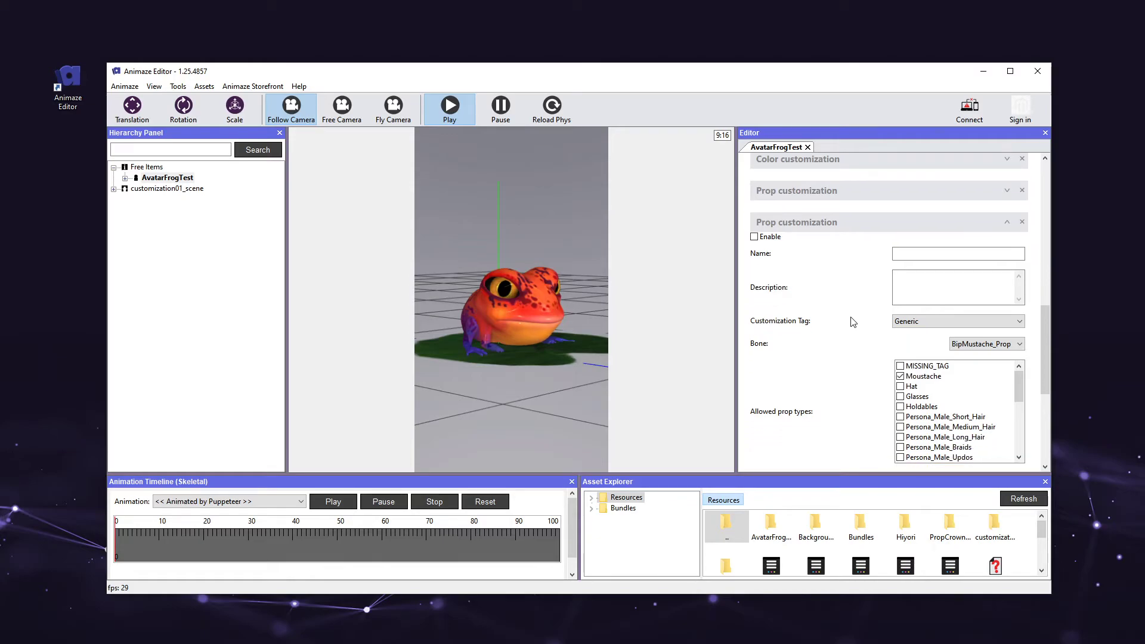
left_click(938, 321)
key("Home")
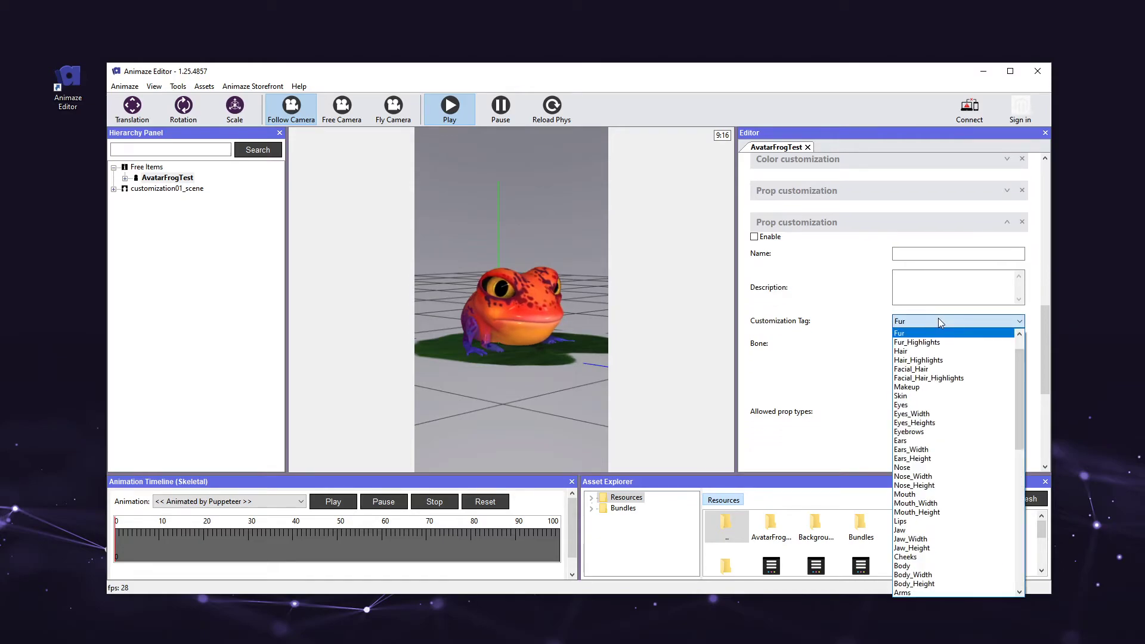
left_click(932, 370)
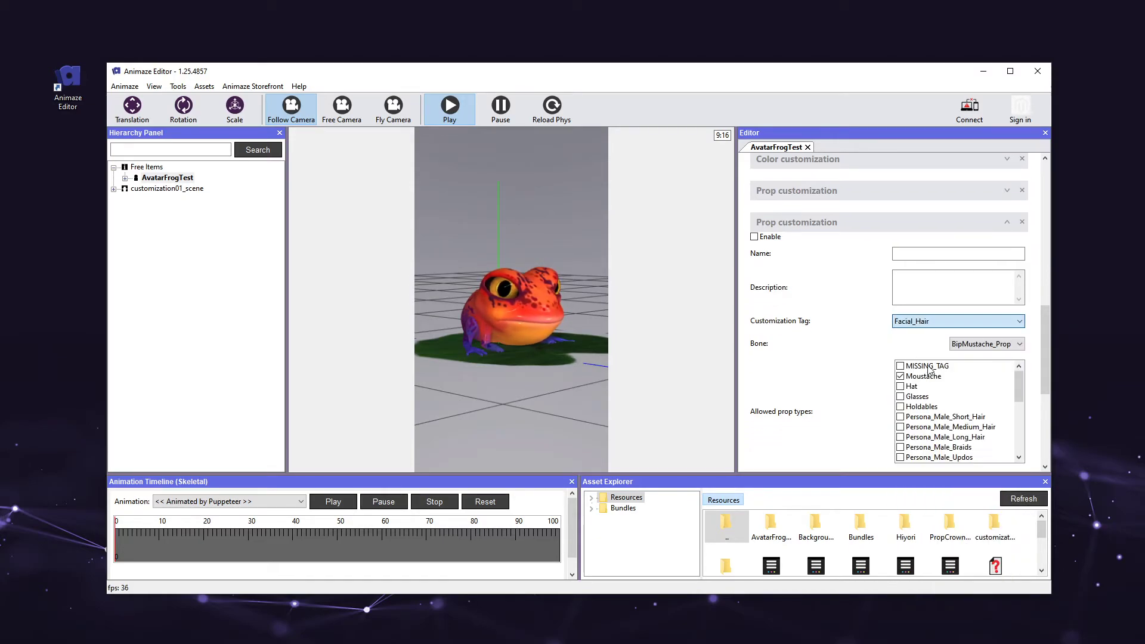
left_click(834, 219)
- Set the customization tag of the BipGlasses_Prop prop customization to Glasses and collapse its section
left_click(834, 262)
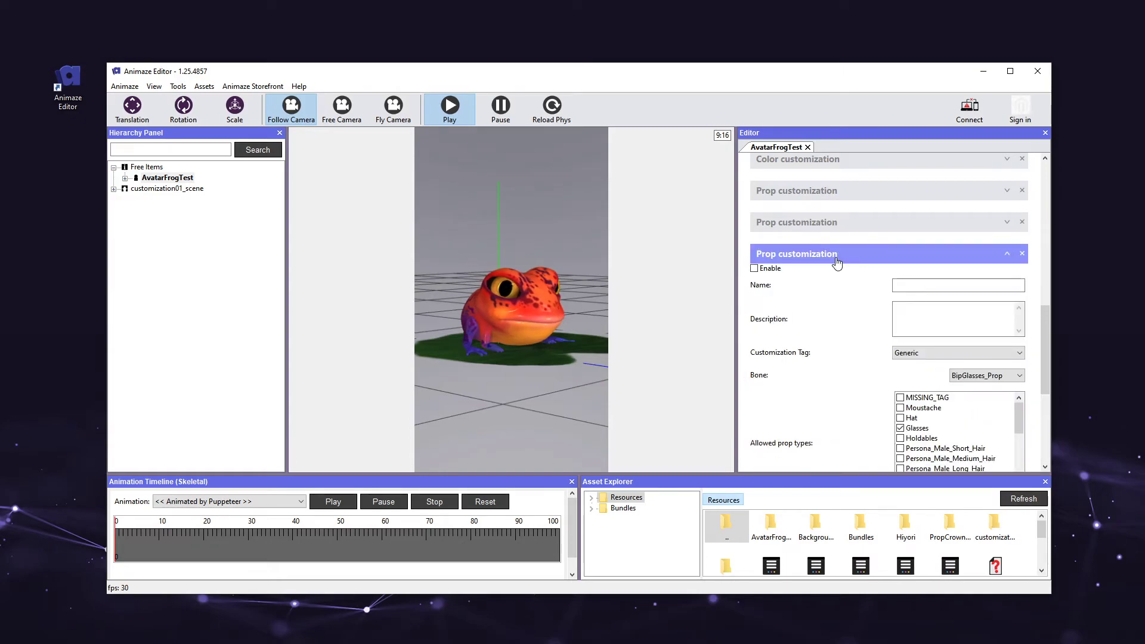
scroll(911, 353, "down", 1)
left_click(911, 323)
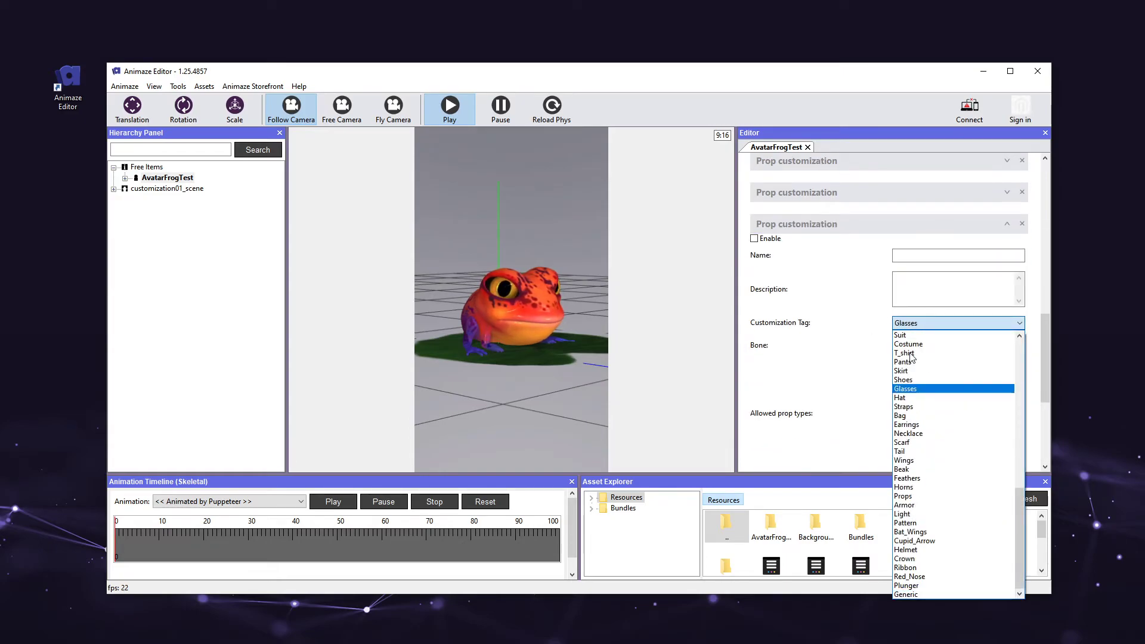
left_click(906, 389)
scroll(859, 322, "up", 1)
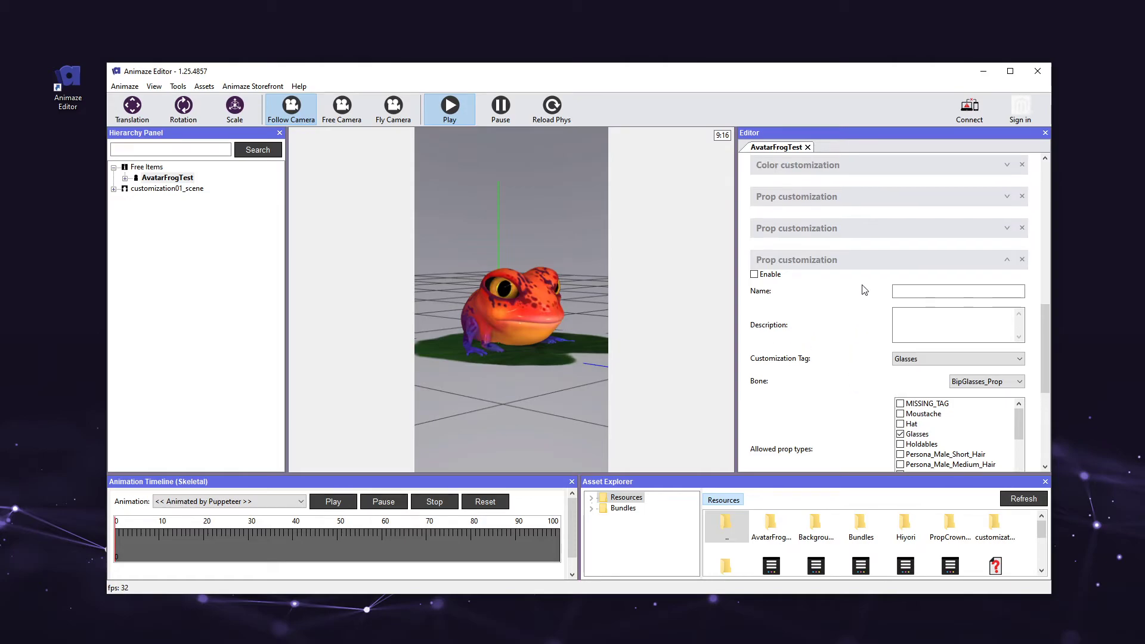
left_click(859, 263)
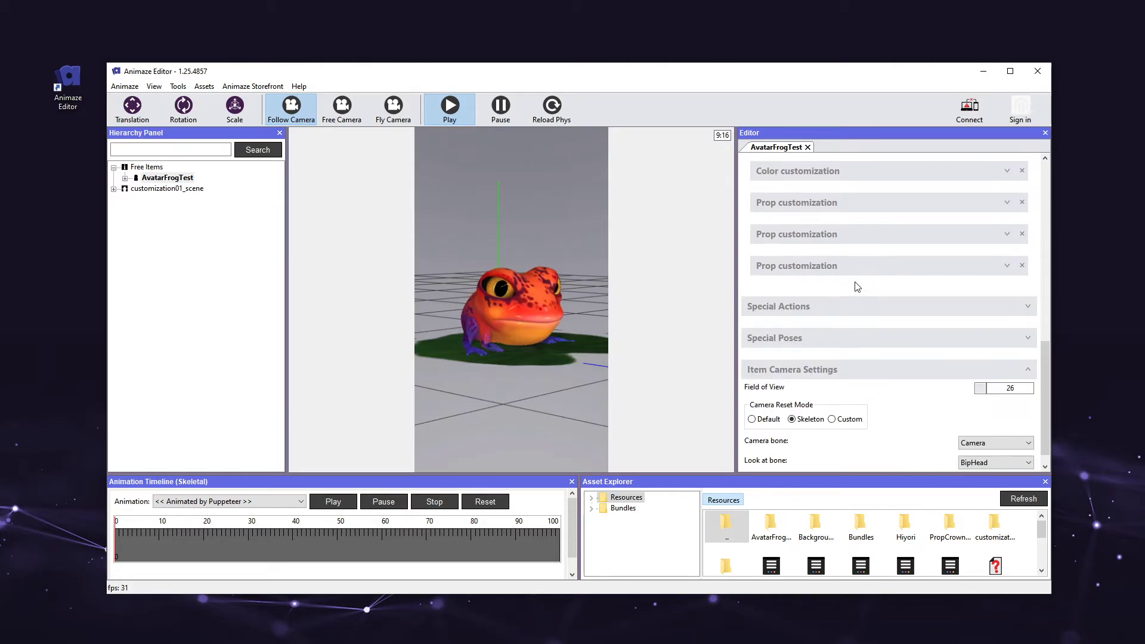
- Open the Customization Debugger and enable customizations for the frog avatar
scroll(856, 286, "up", 3)
scroll(855, 311, "up", 1)
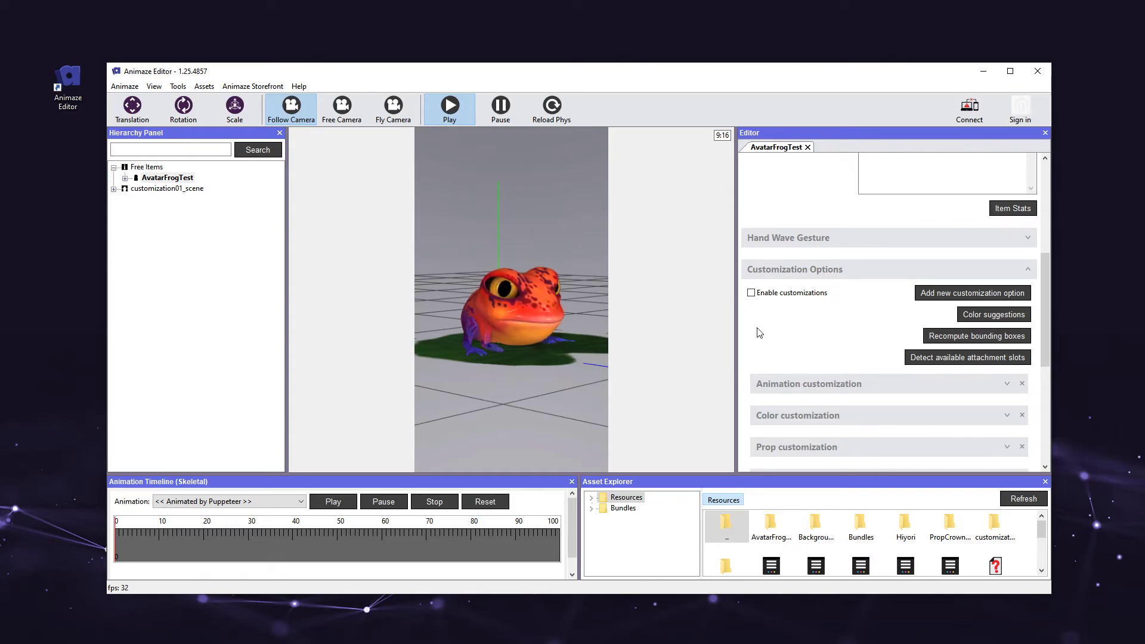
left_click(178, 86)
left_click(189, 128)
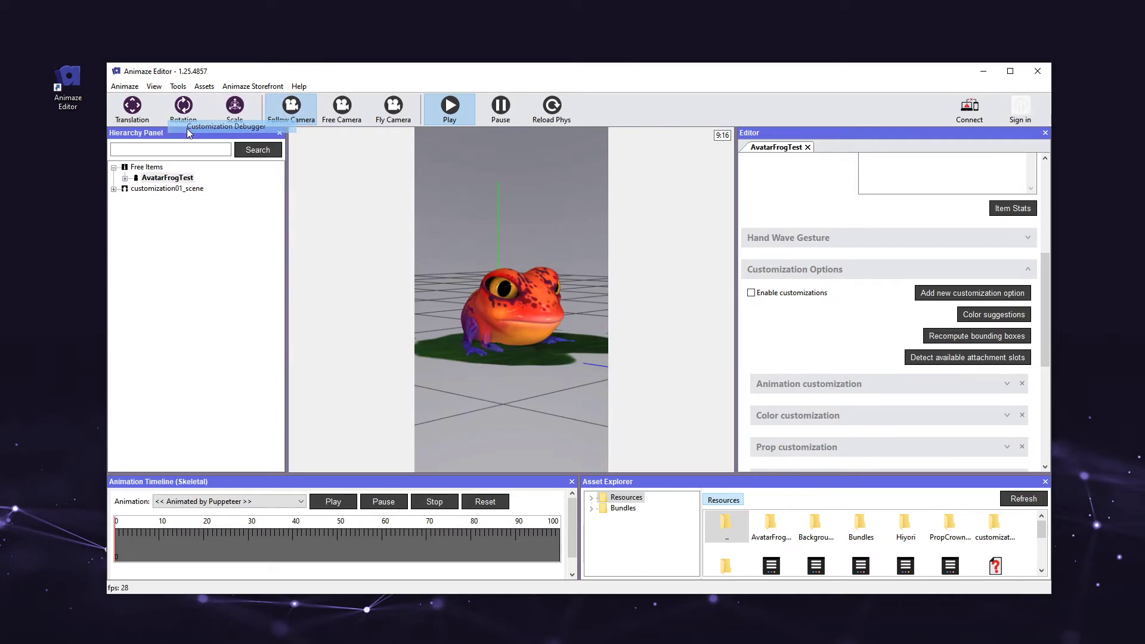
left_click_drag(226, 240, 743, 198)
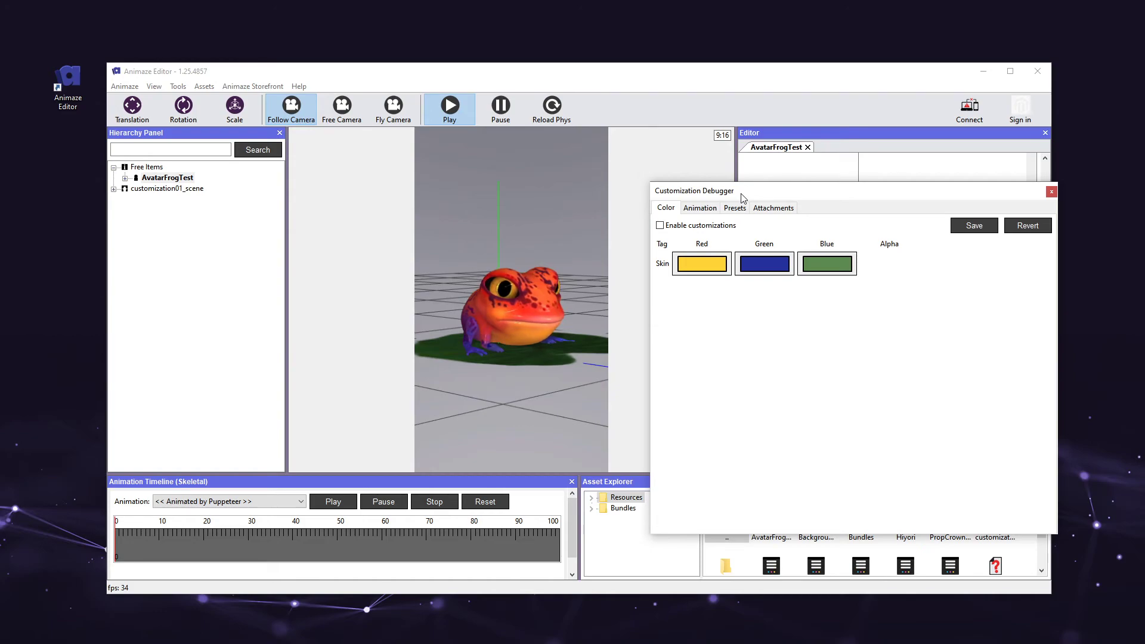
left_click(660, 228)
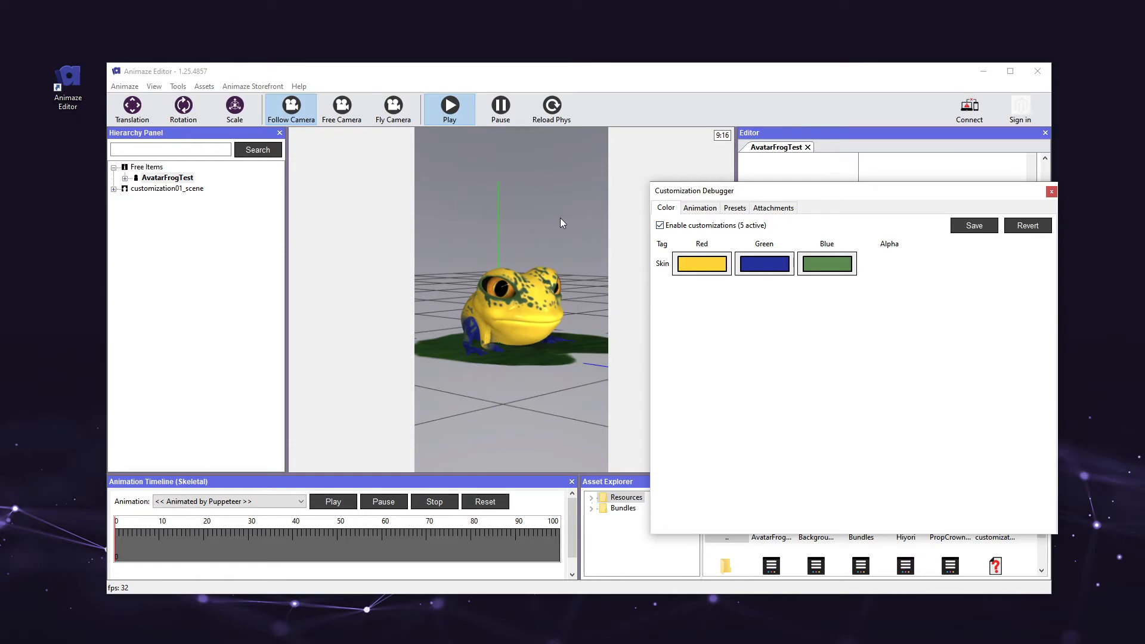
mouse_move(560, 217)
left_mouse_down()
mouse_move(504, 172)
mouse_move(550, 237)
left_mouse_up()
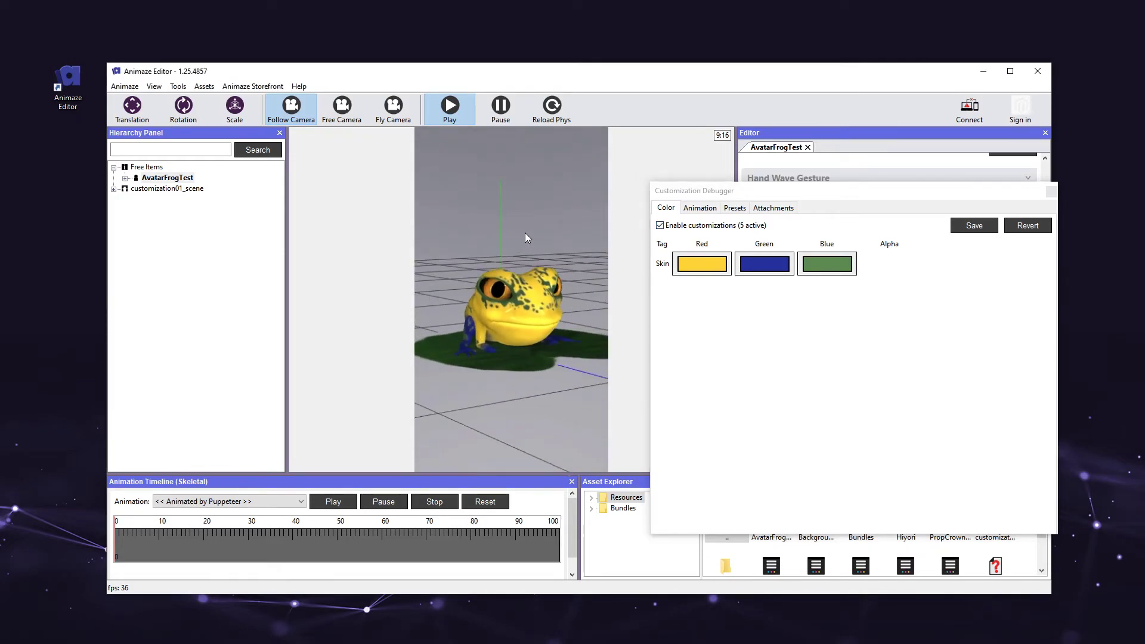
- Try a saturated orange-red as the red channel color of the Skin tag
left_click(695, 262)
left_click(570, 147)
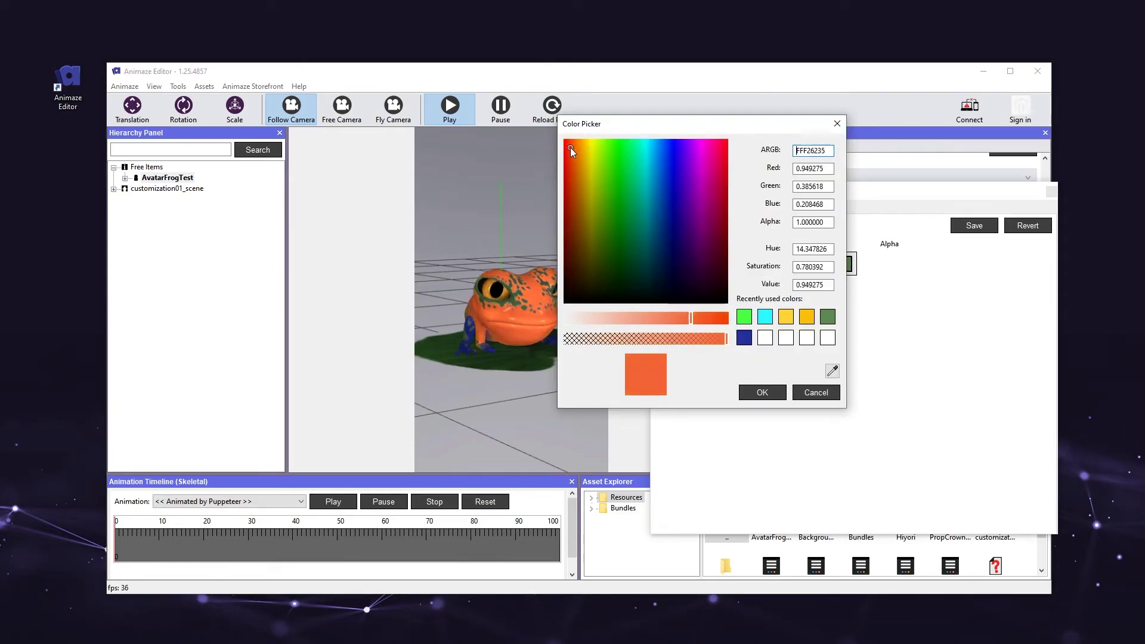
left_click(721, 320)
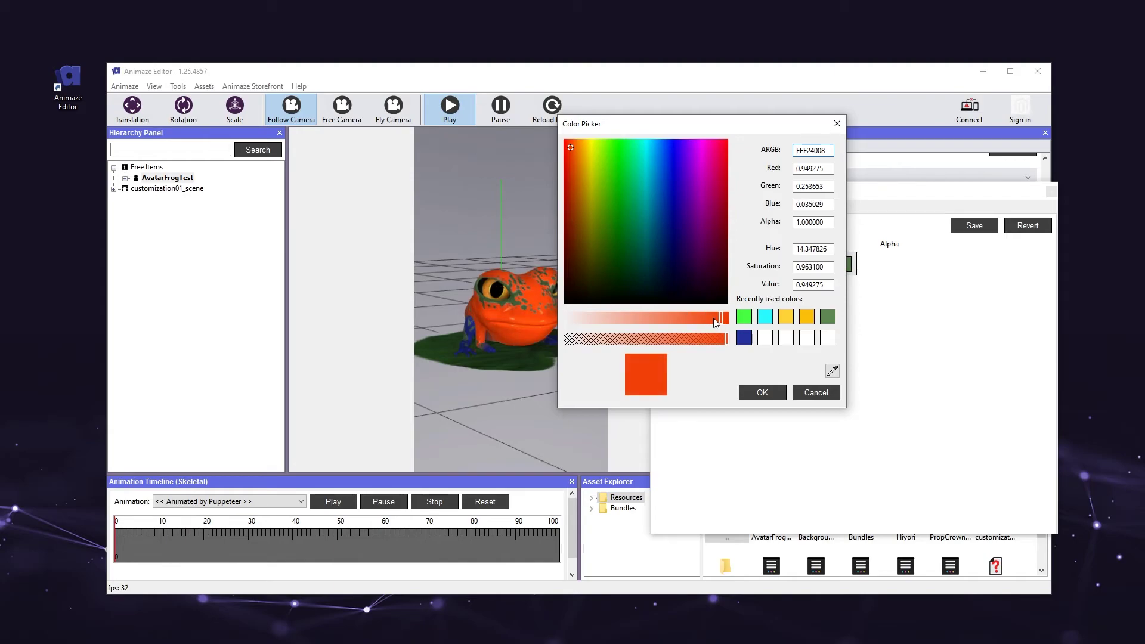
left_click_drag(720, 320, 715, 319)
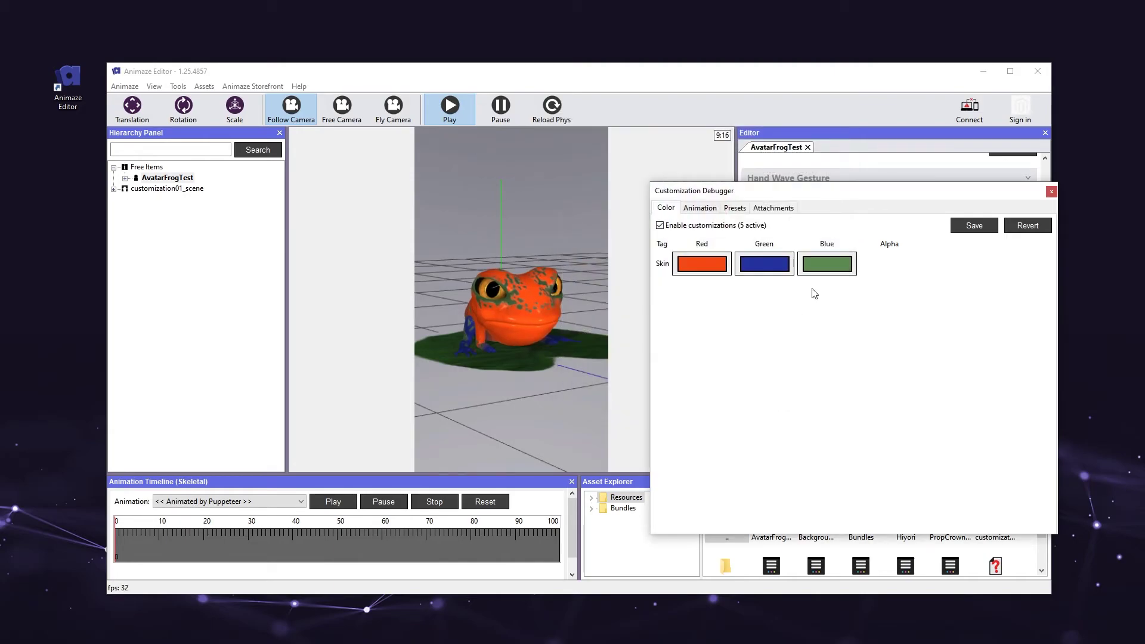
- Try cyan FF19DCFF as the Skin tag's blue channel color, then revert the color changes
left_click(827, 264)
left_click_drag(727, 149, 765, 143)
left_click_drag(799, 321, 837, 323)
left_click(775, 139)
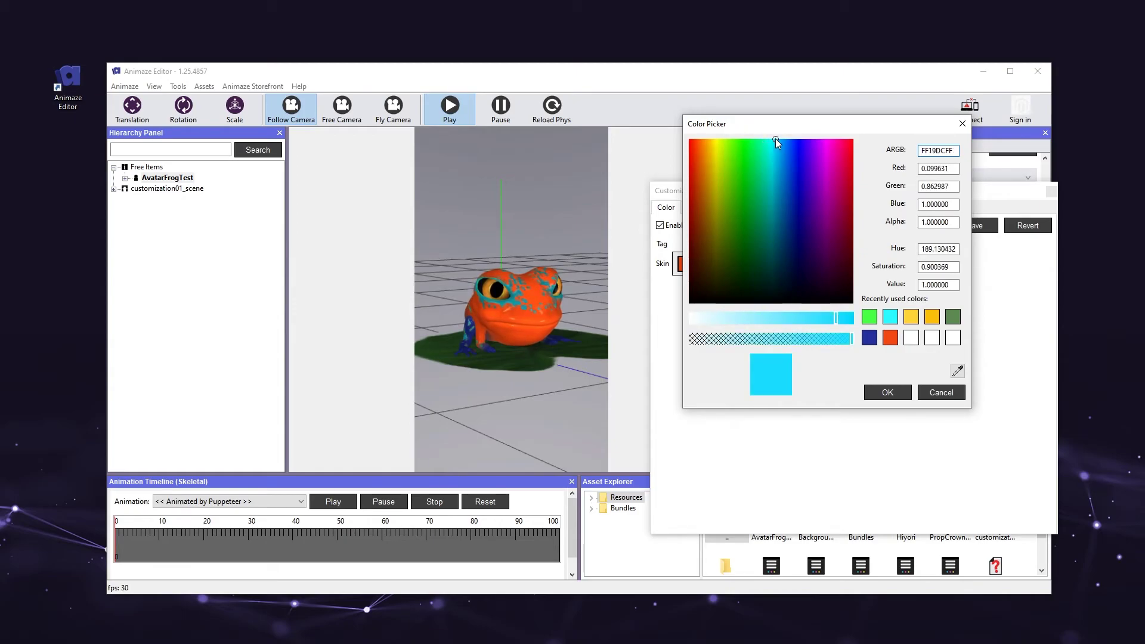
left_click(889, 388)
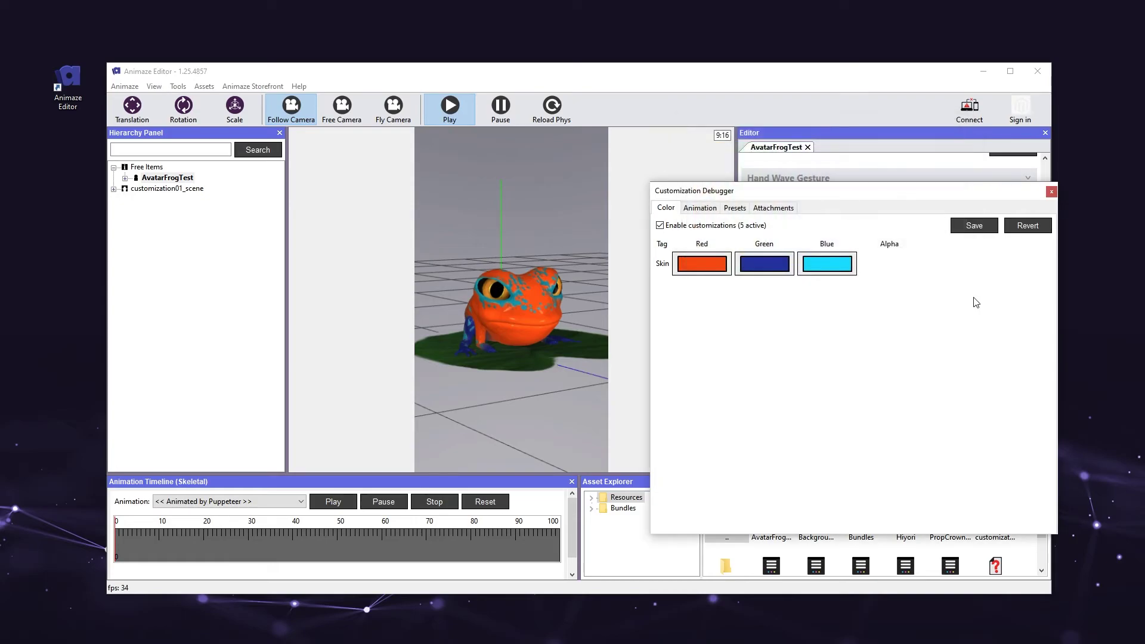
left_click(1034, 227)
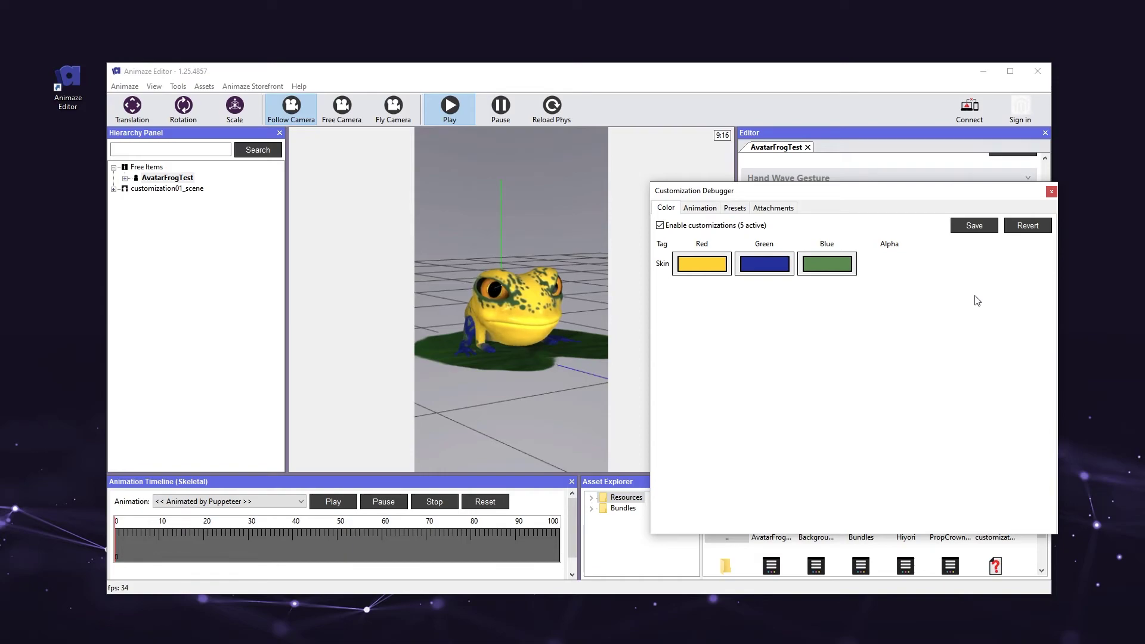
- Test the ModifyProportions_Head animation customization with values such as 0.7 and 0.5
left_click(700, 208)
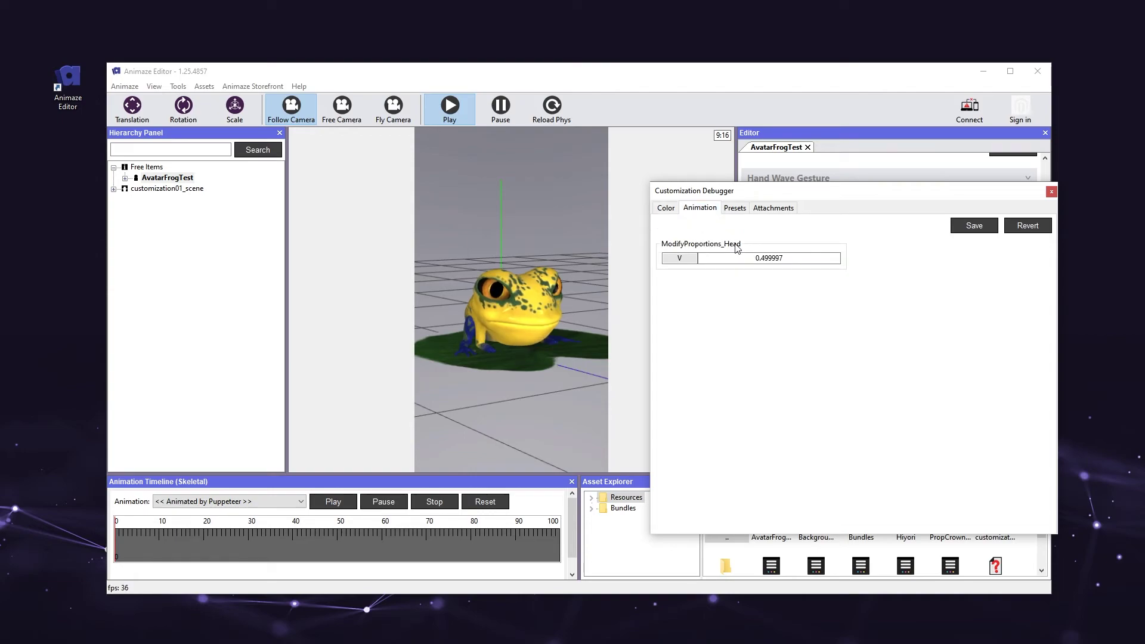
left_click(809, 257)
double_click(809, 257)
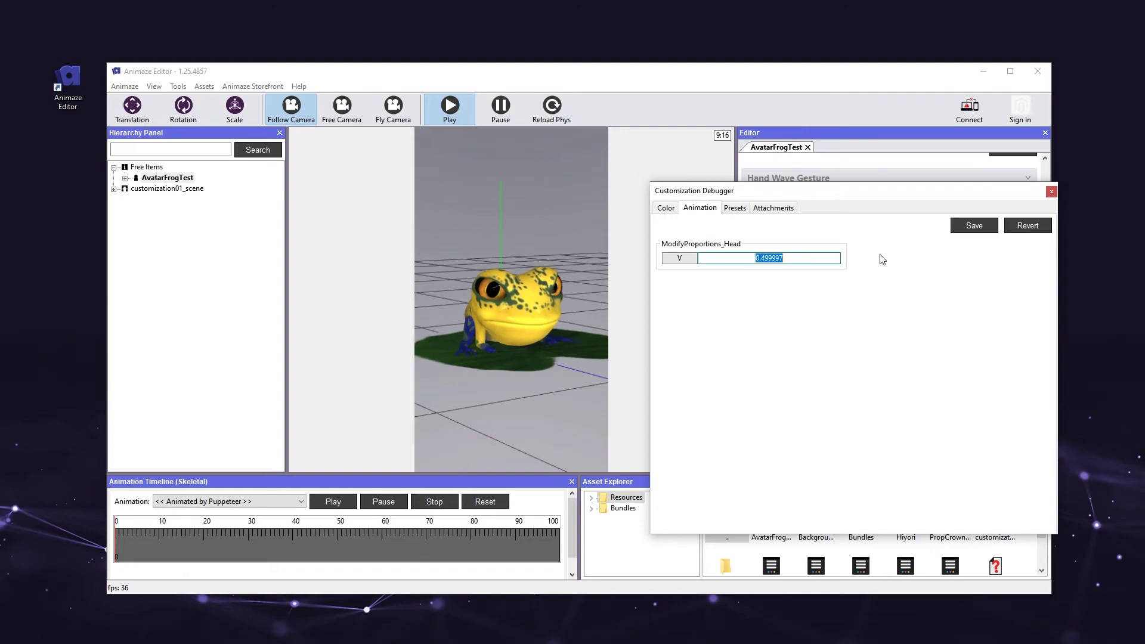
type("0.7")
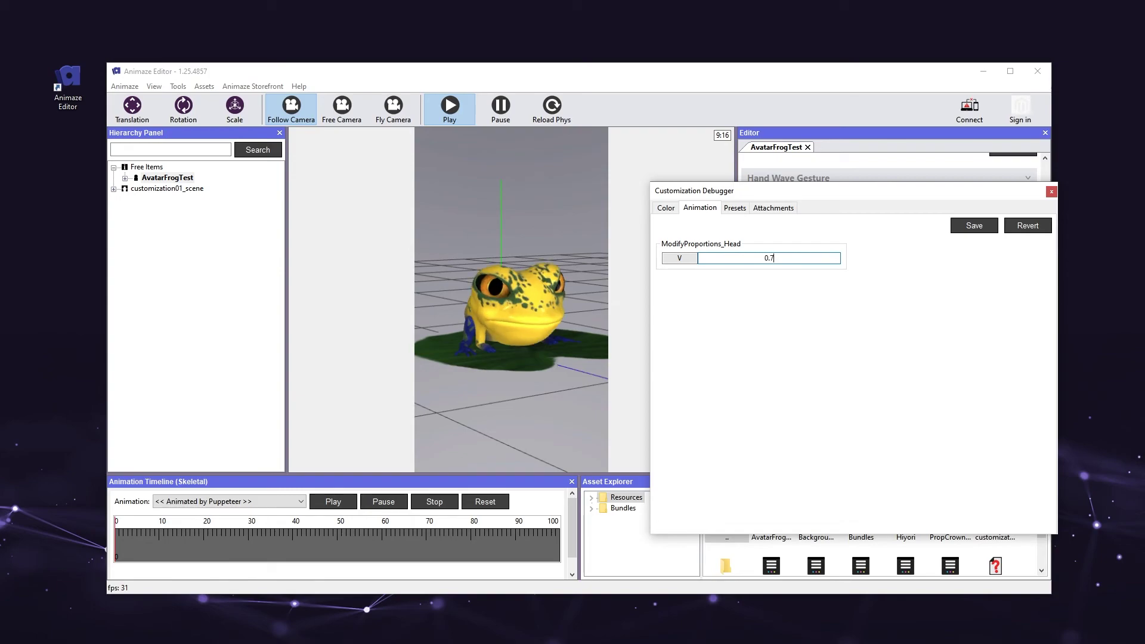
type("8")
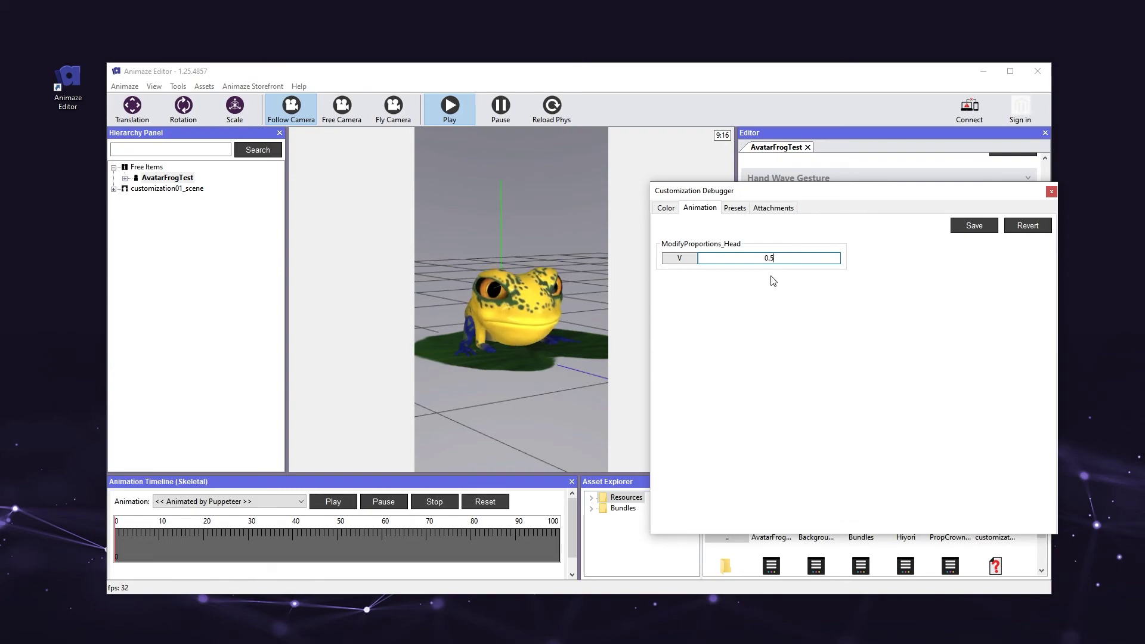
- Vary the ModifyProportions_Head value gradually up to about 0.57, then revert the animation changes
left_click_drag(671, 260, 739, 260)
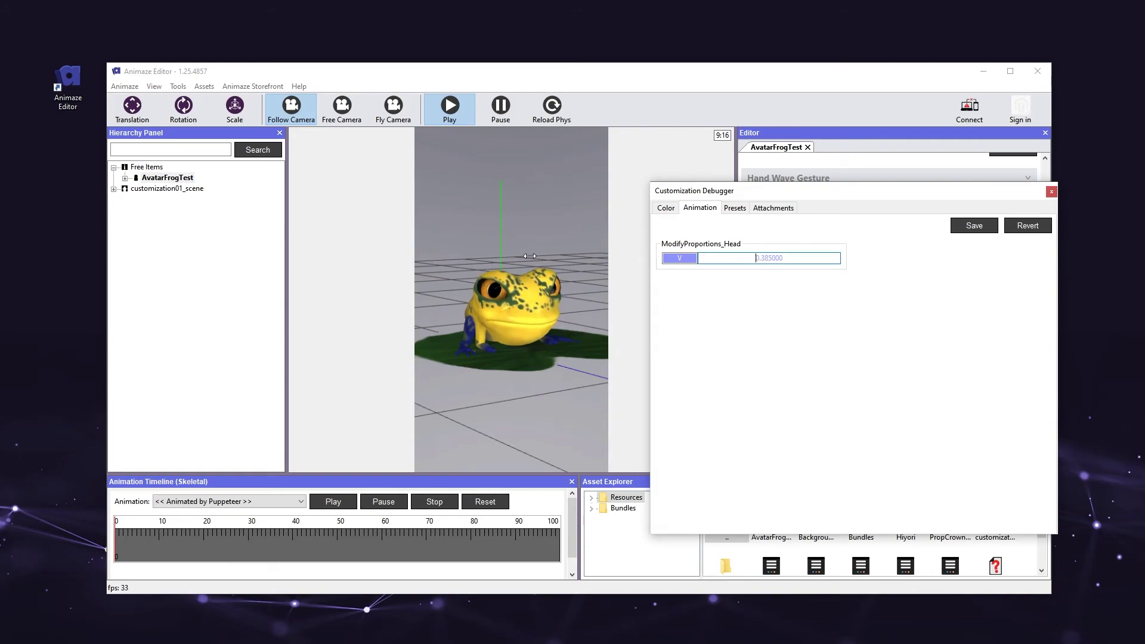
left_click_drag(572, 251, 577, 252)
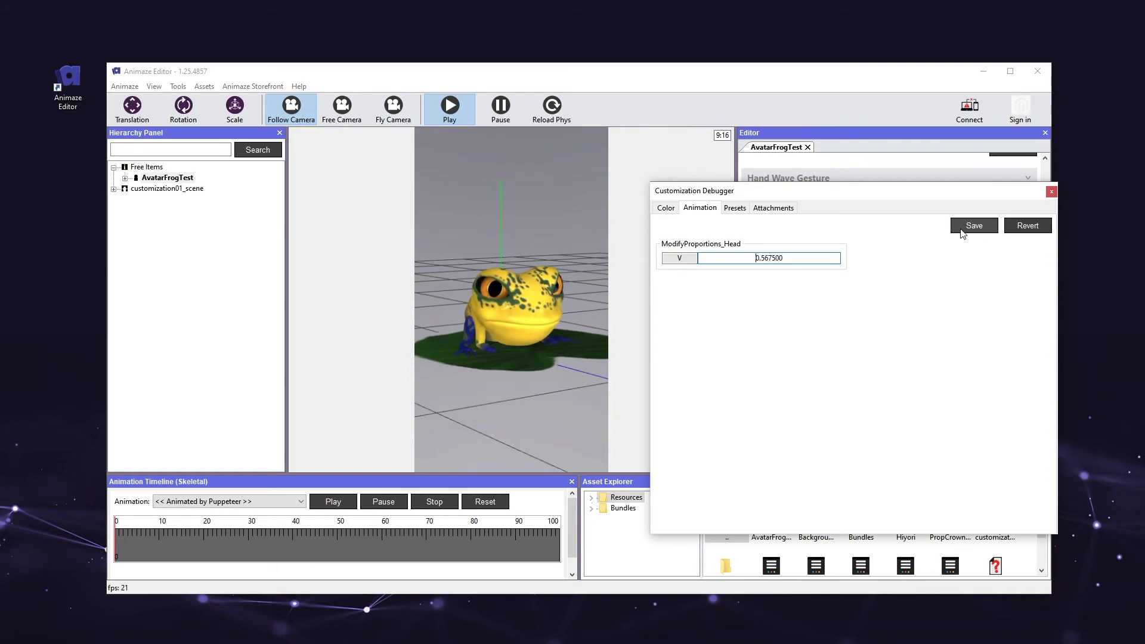
left_click(1021, 227)
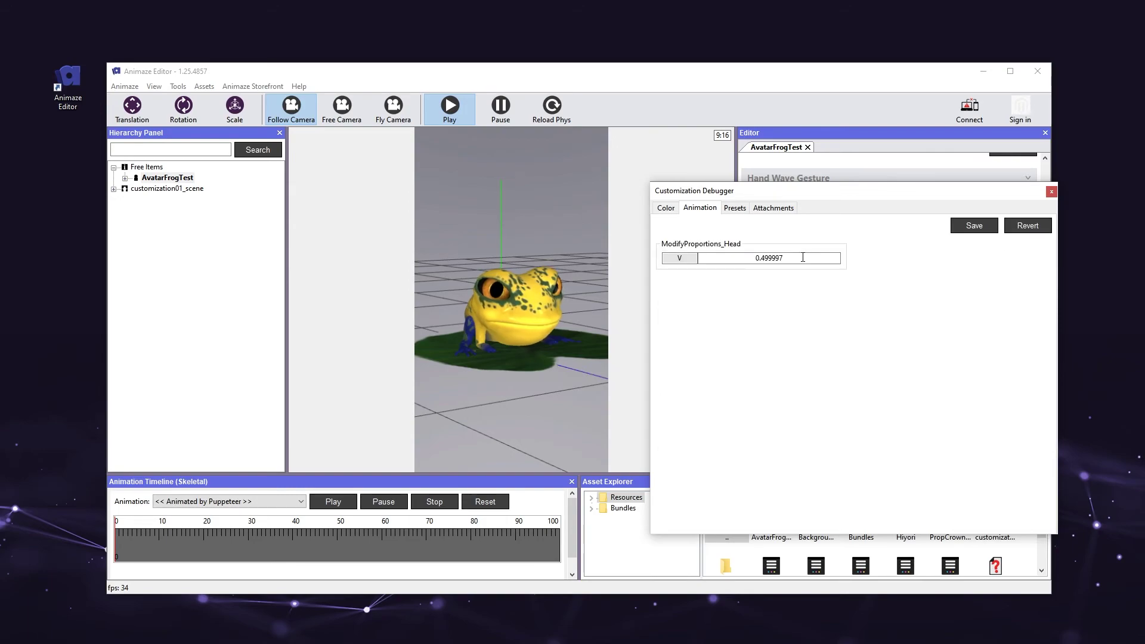
left_click_drag(802, 257, 699, 258)
- Try the brown top hat, the orange mustache and greenGlasses as attachments on the frog
left_click(773, 208)
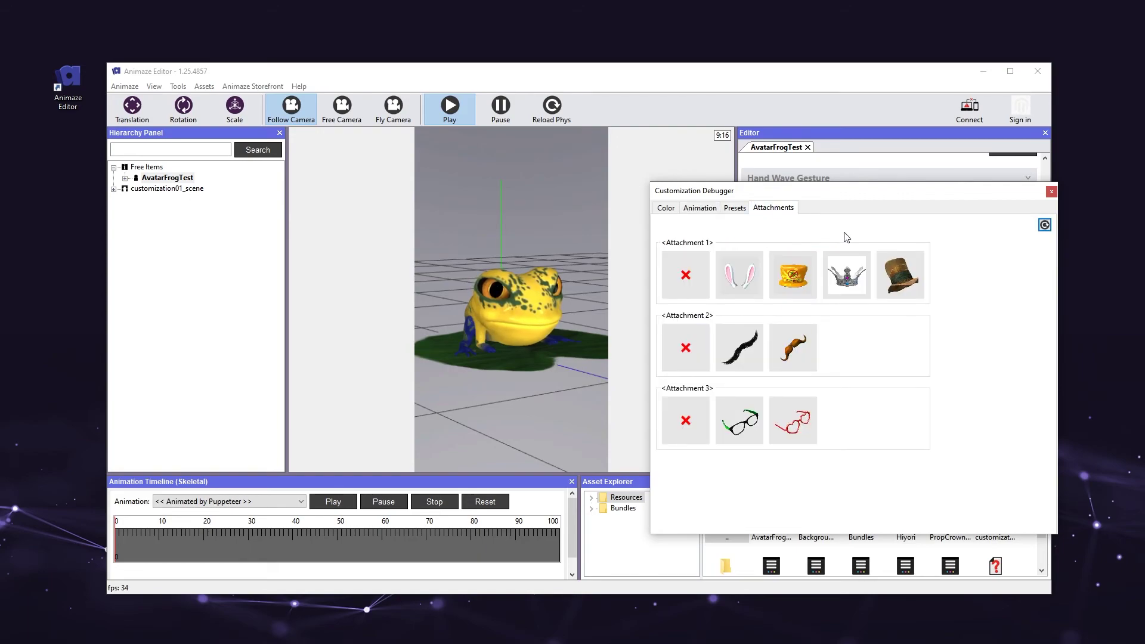
left_click(897, 274)
left_click(793, 347)
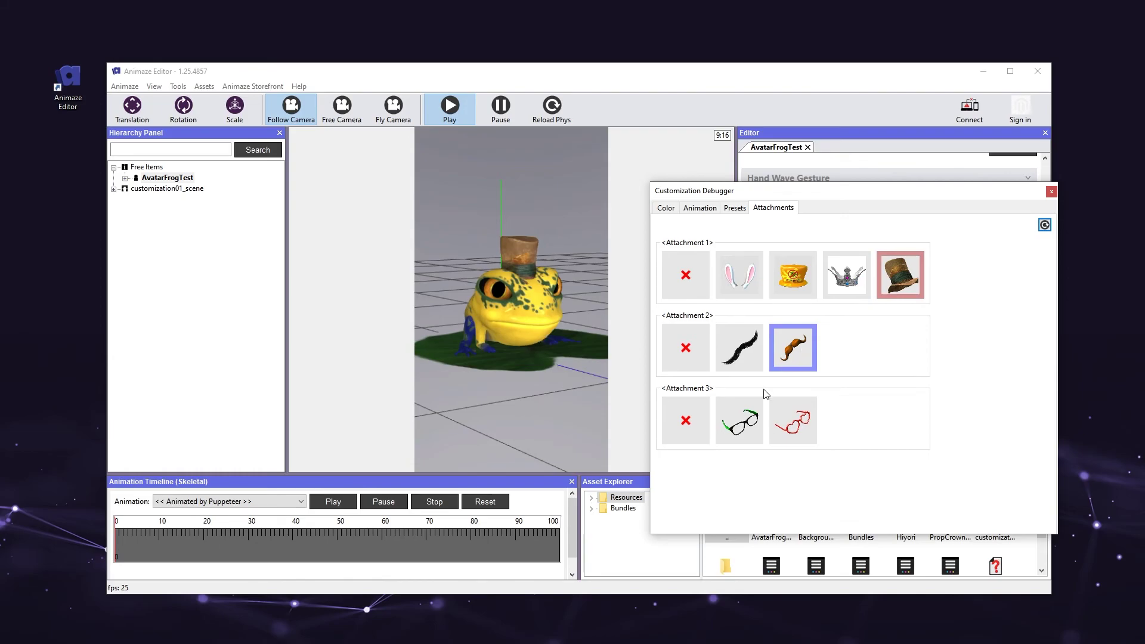
left_click(739, 421)
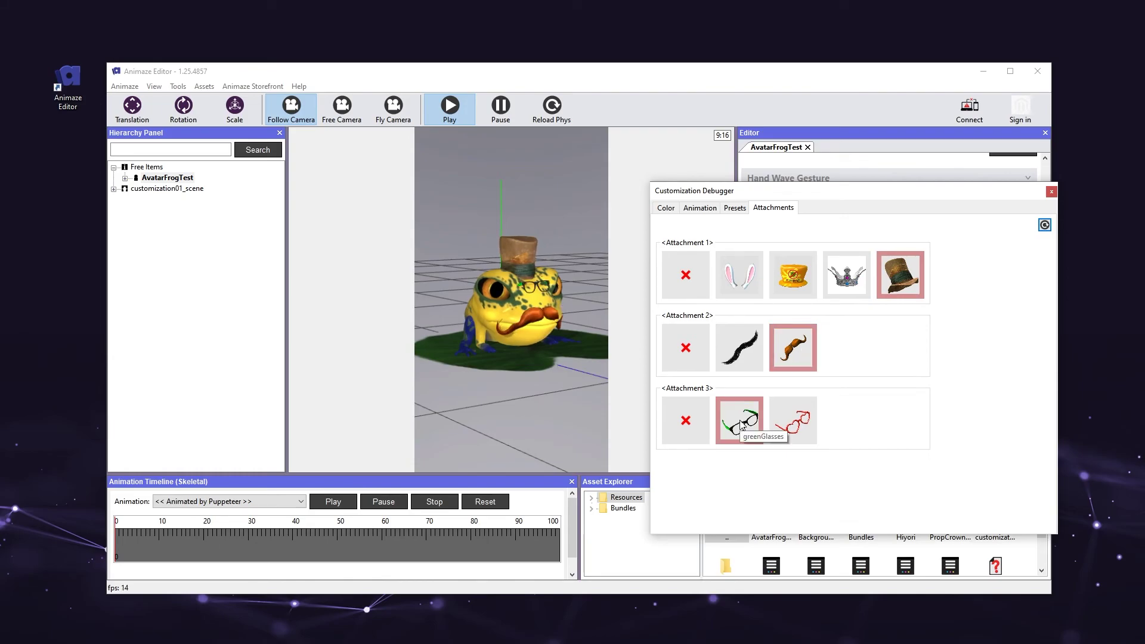
left_click(539, 205)
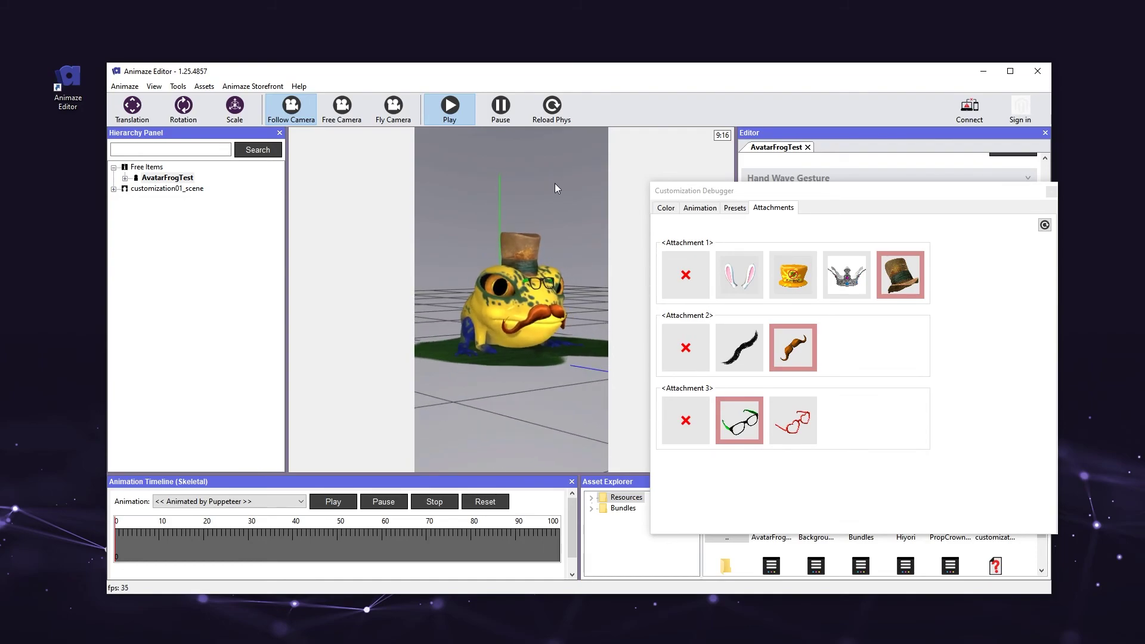
left_click(744, 230)
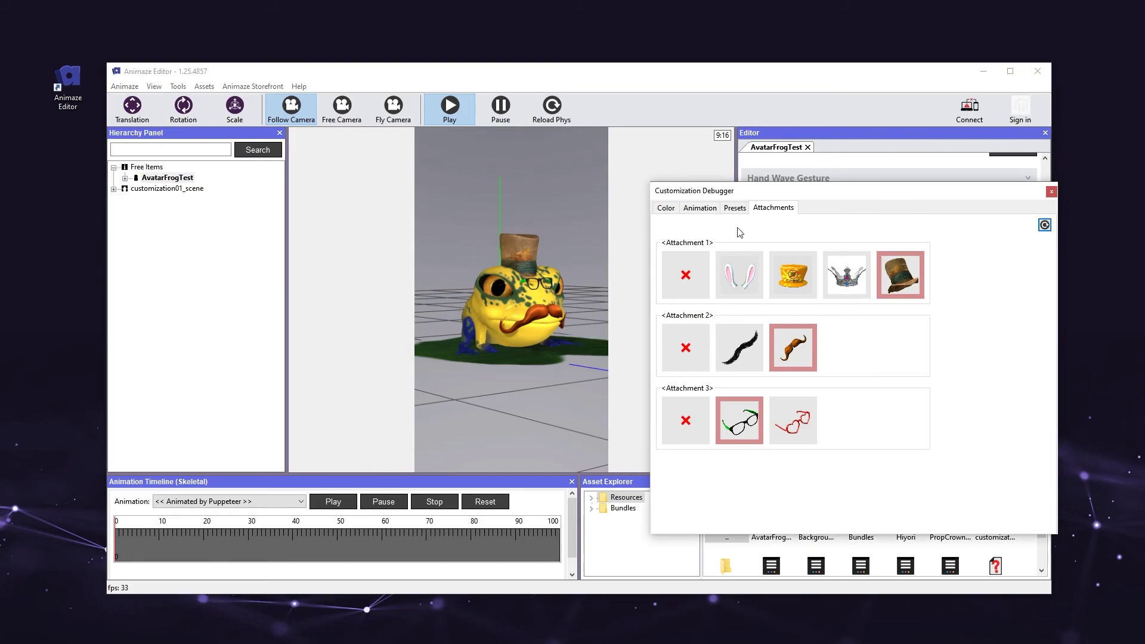
- Clear the frog's glasses, mustache and hat attachments and close the Customization Debugger
left_click(684, 400)
left_click(681, 357)
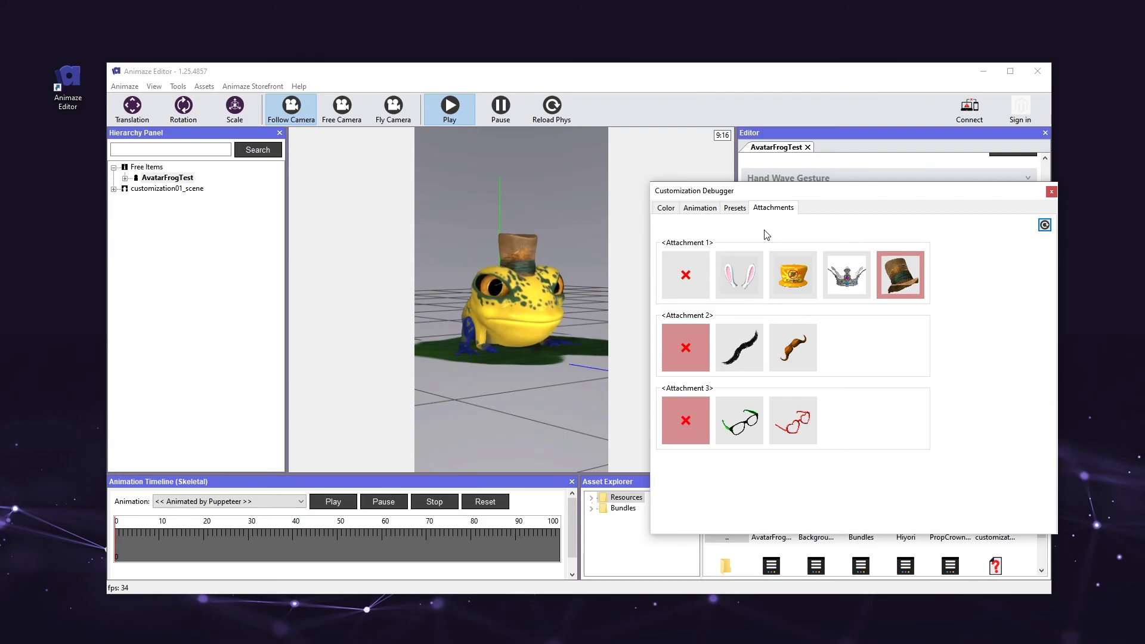
left_click(1051, 191)
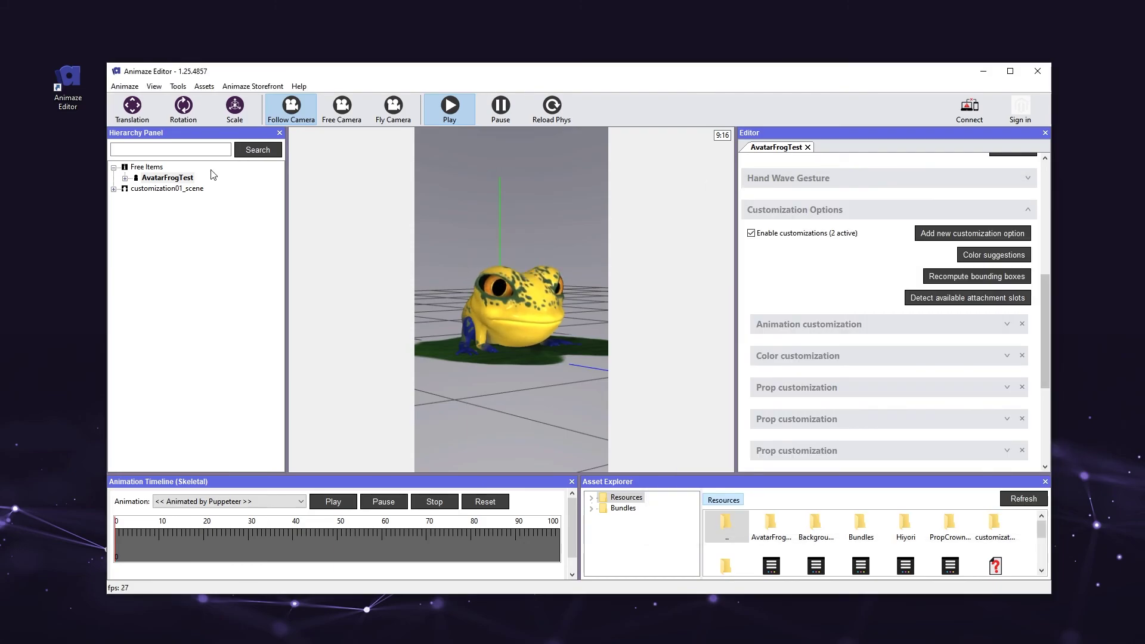
- Save the AvatarFrogTest item and dismiss the save message
right_click(179, 178)
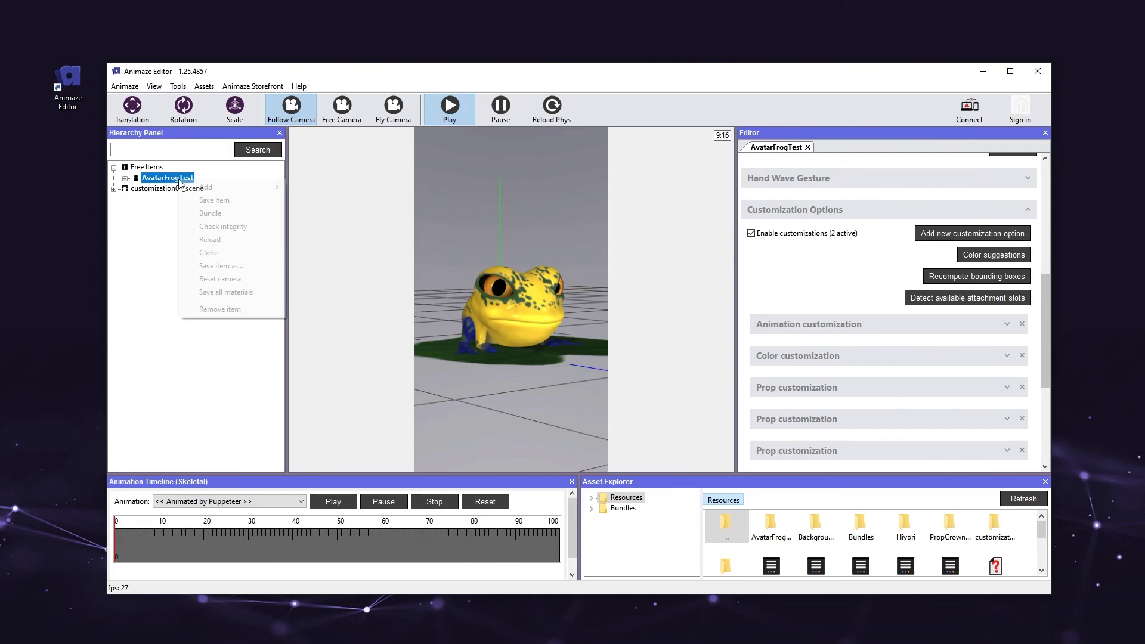
left_click(244, 199)
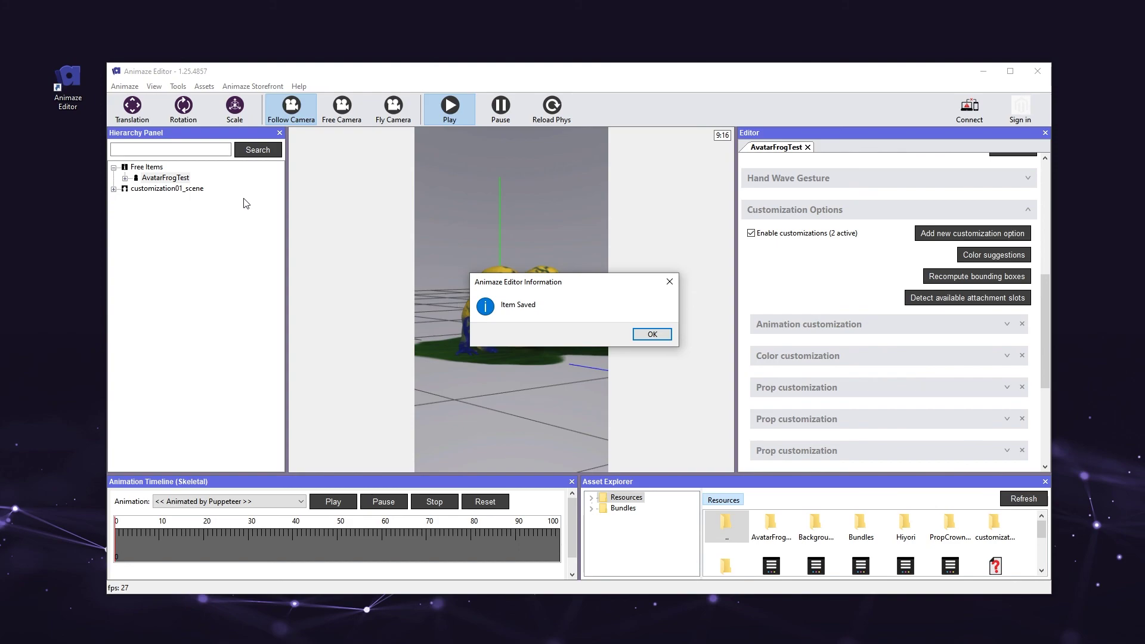
key("Return")
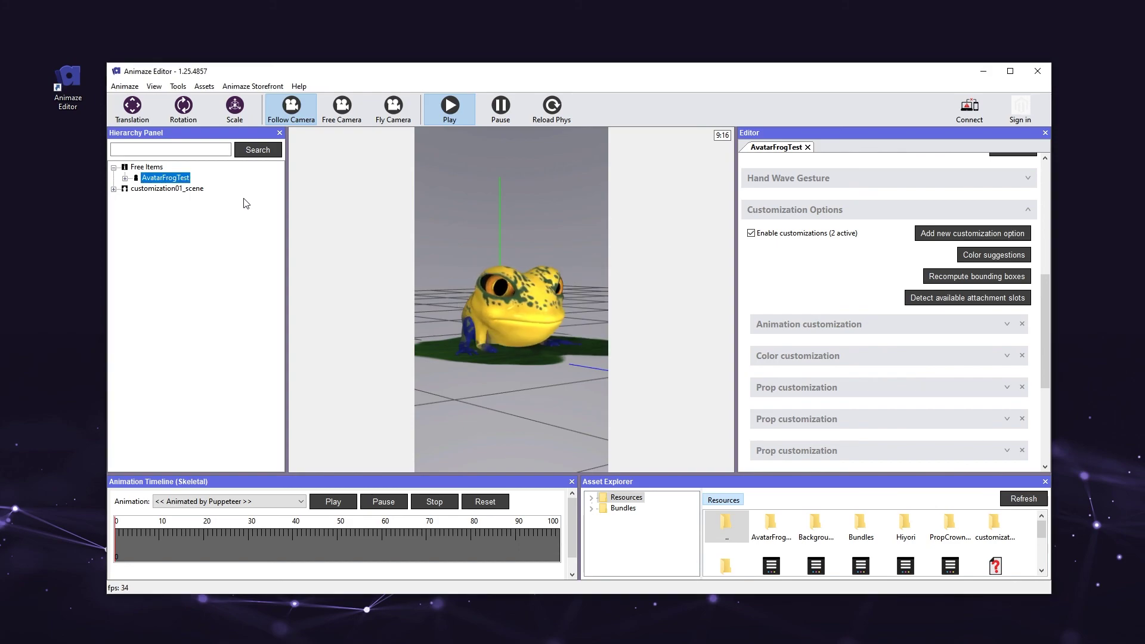
left_click(502, 193)
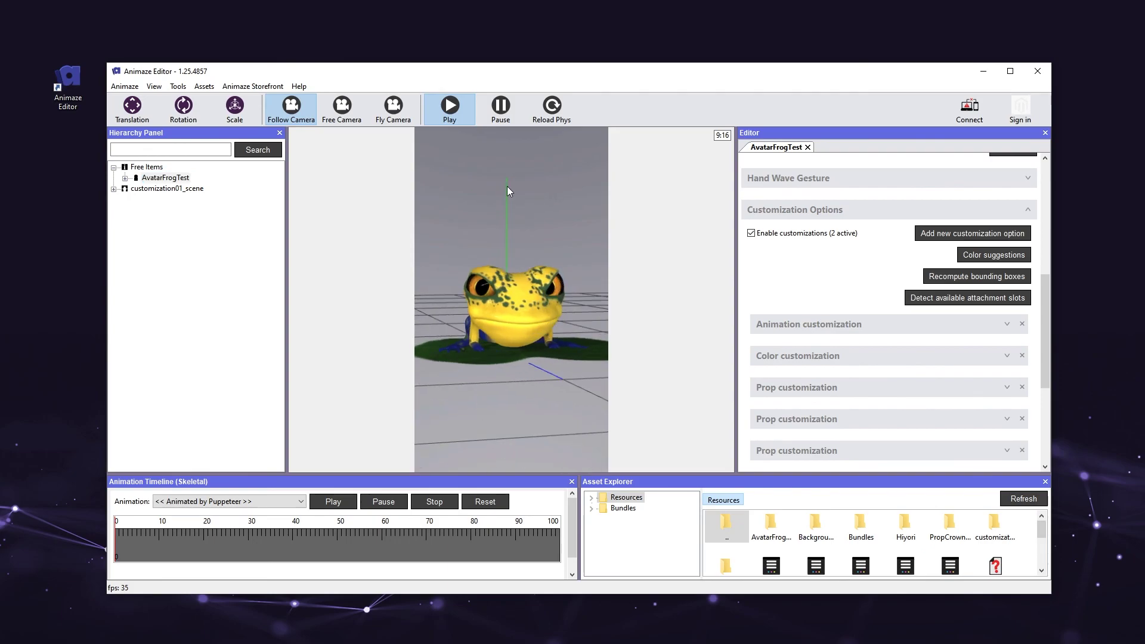